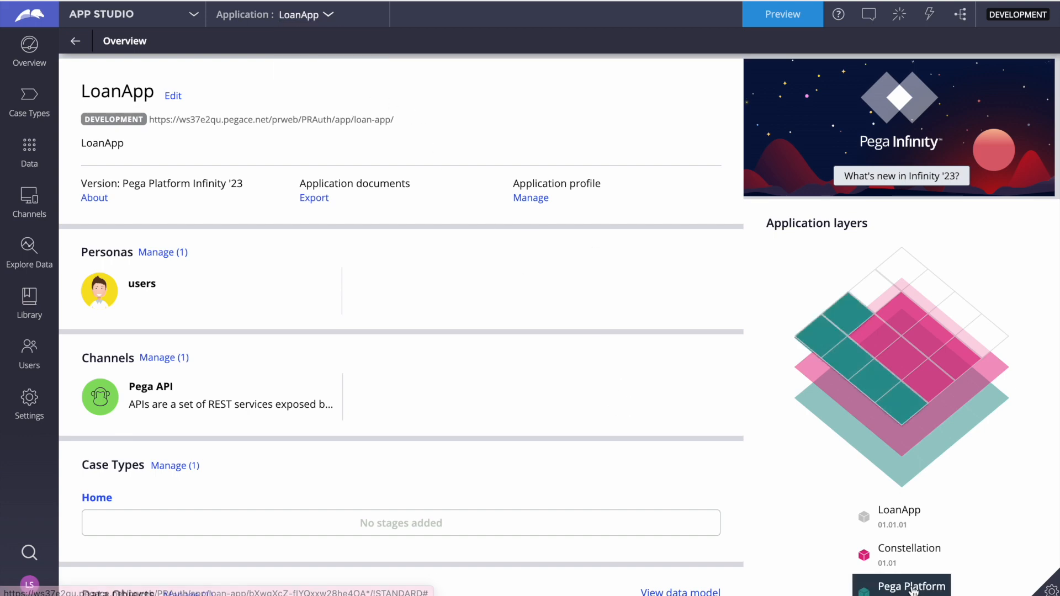
# Start a new application that is built from scratch
pyautogui.scroll(-2, 624, 403)
pyautogui.scroll(2, 591, 308)
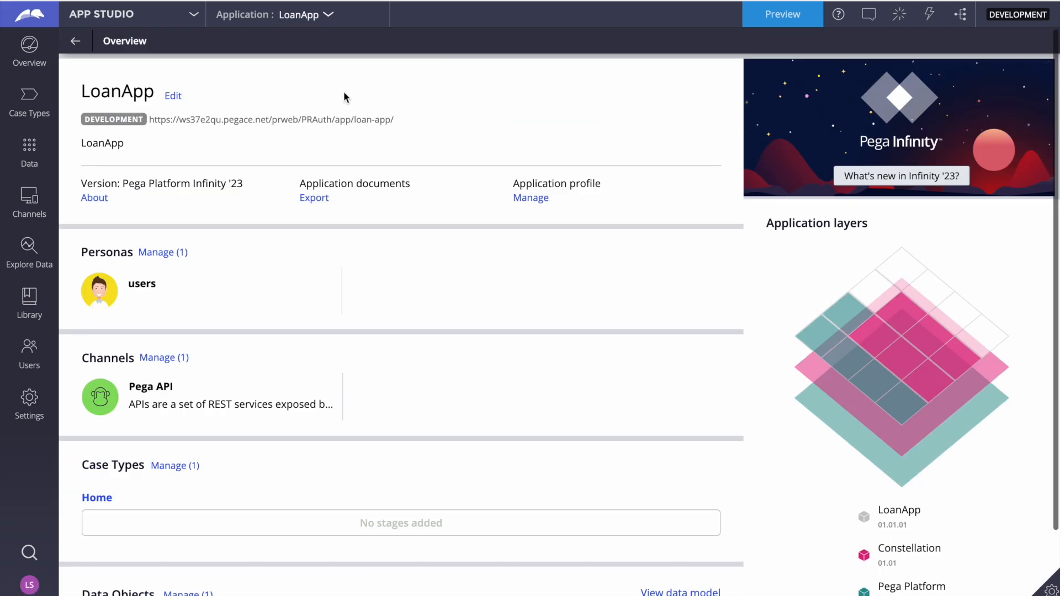
pyautogui.click(321, 15)
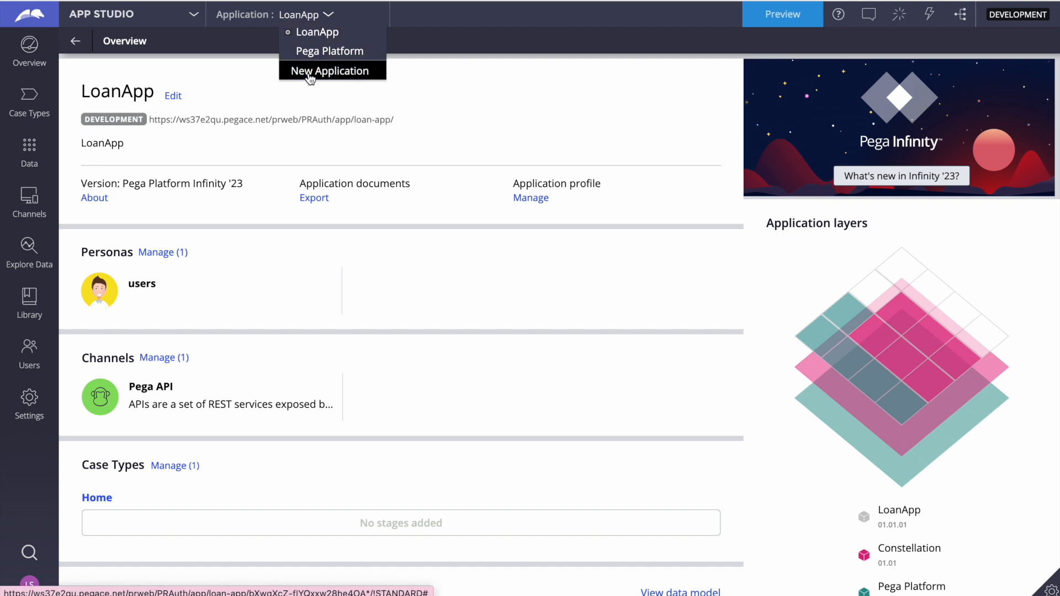
pyautogui.click(309, 75)
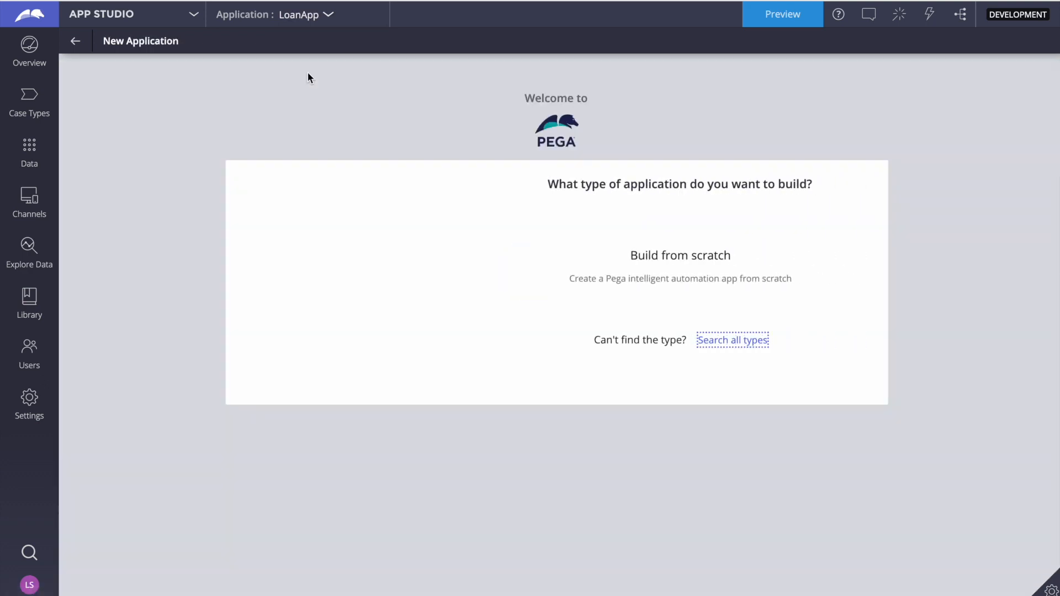
pyautogui.moveTo(604, 260)
pyautogui.click(540, 307)
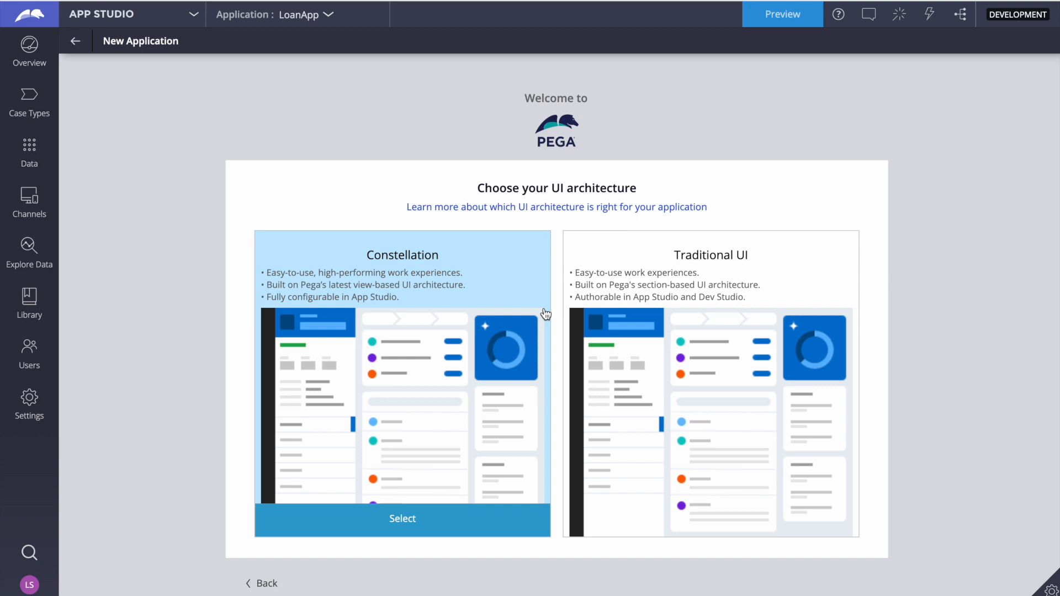
# Choose Traditional UI as the UI architecture and name the application Hiring
pyautogui.moveTo(614, 392)
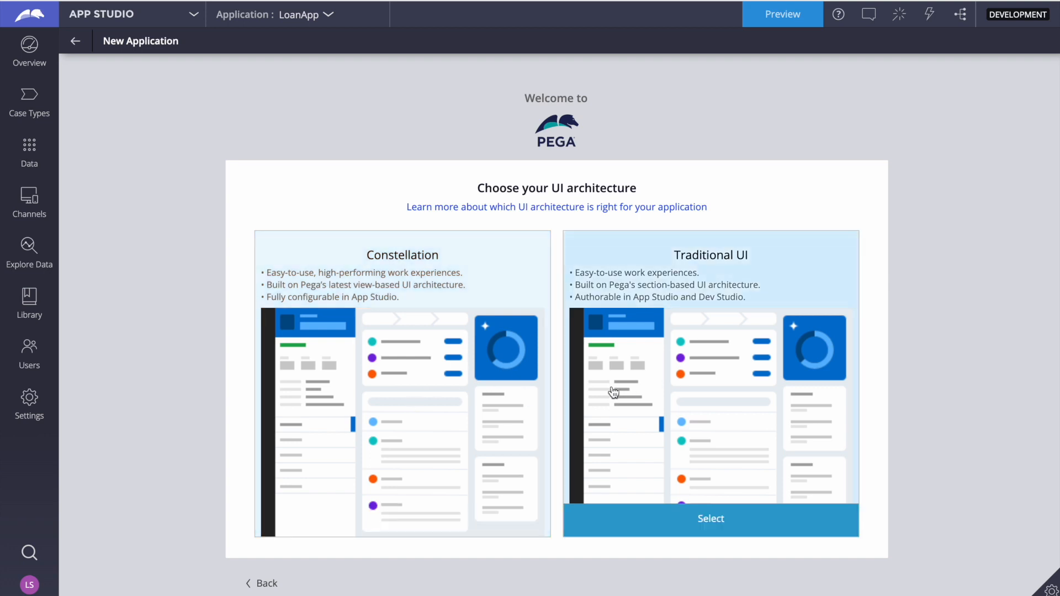
pyautogui.scroll(-1, 614, 392)
pyautogui.click(669, 487)
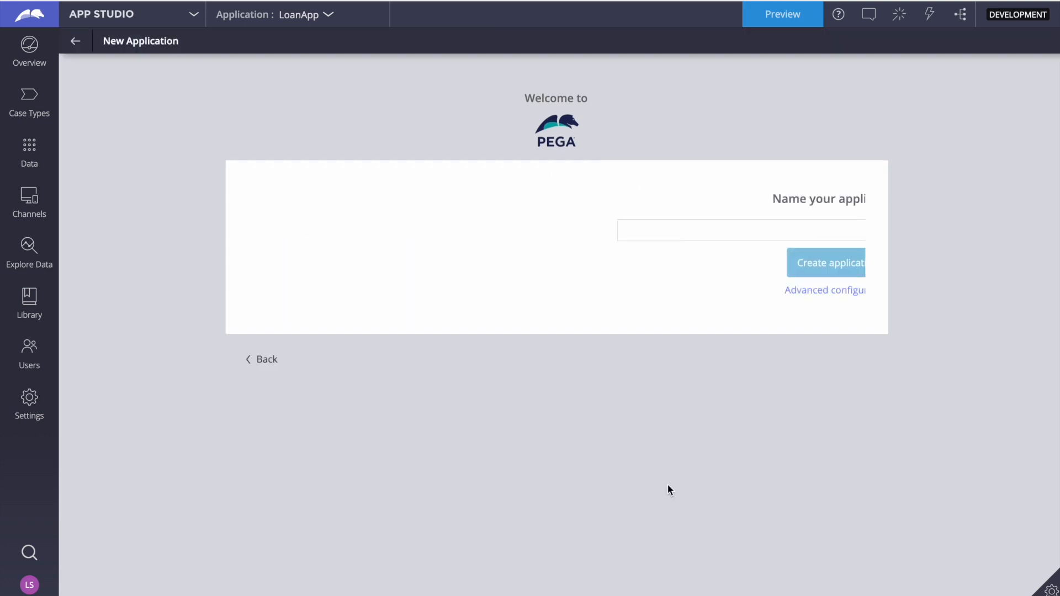
pyautogui.click(358, 236)
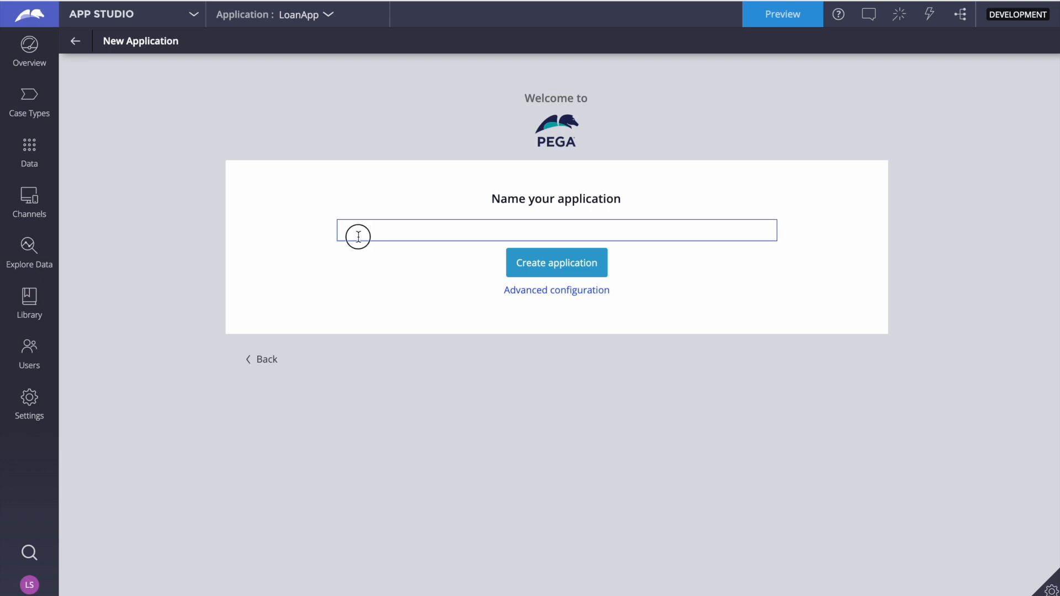
pyautogui.write('Hiring')
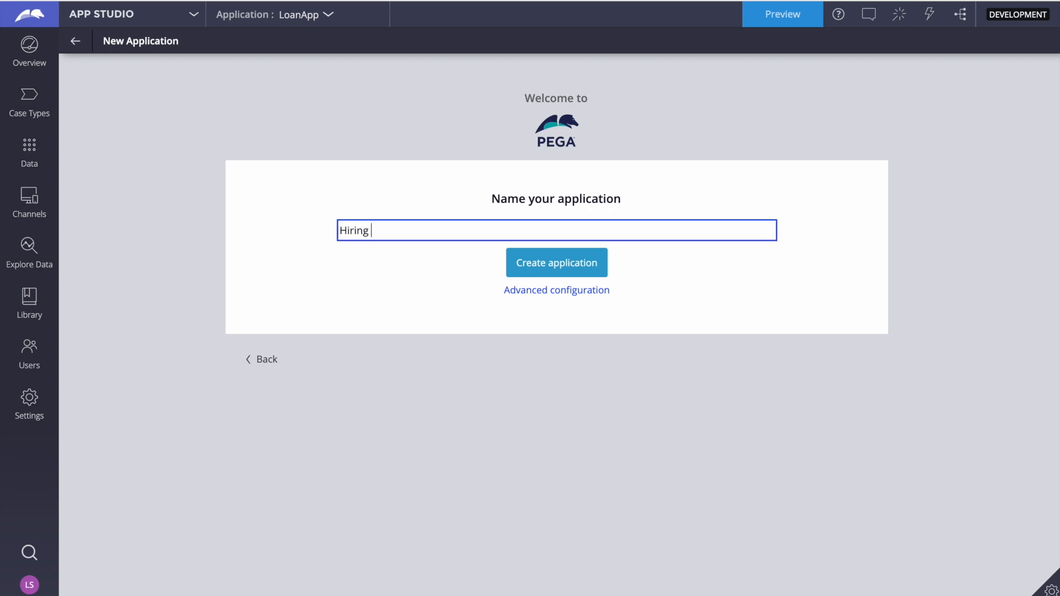
# Set the organization name to QTM in the application's advanced configuration
pyautogui.click(536, 300)
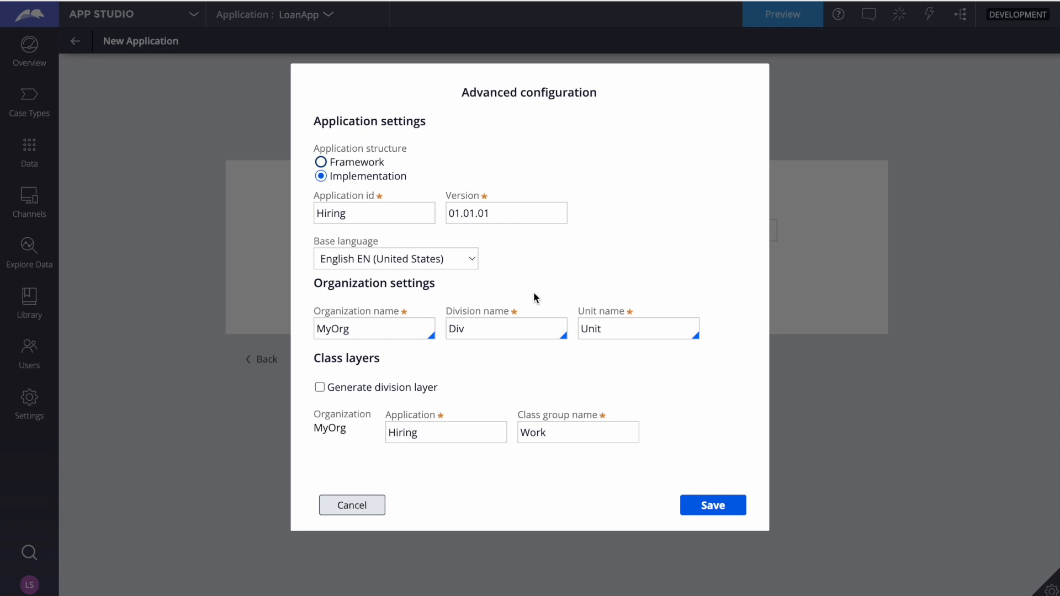
pyautogui.doubleClick(381, 330)
pyautogui.write('QTM')
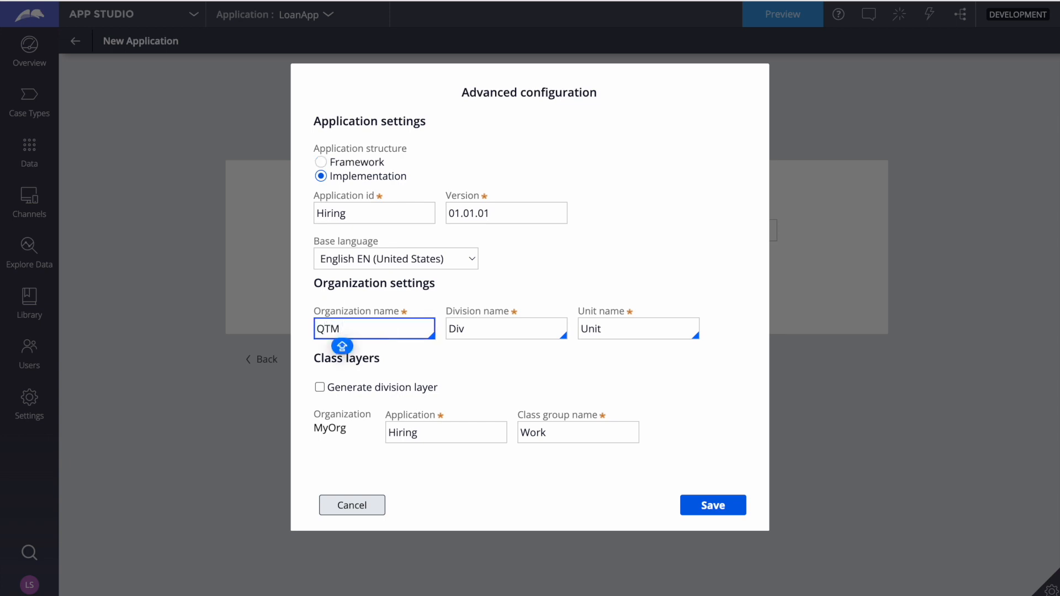
pyautogui.click(531, 277)
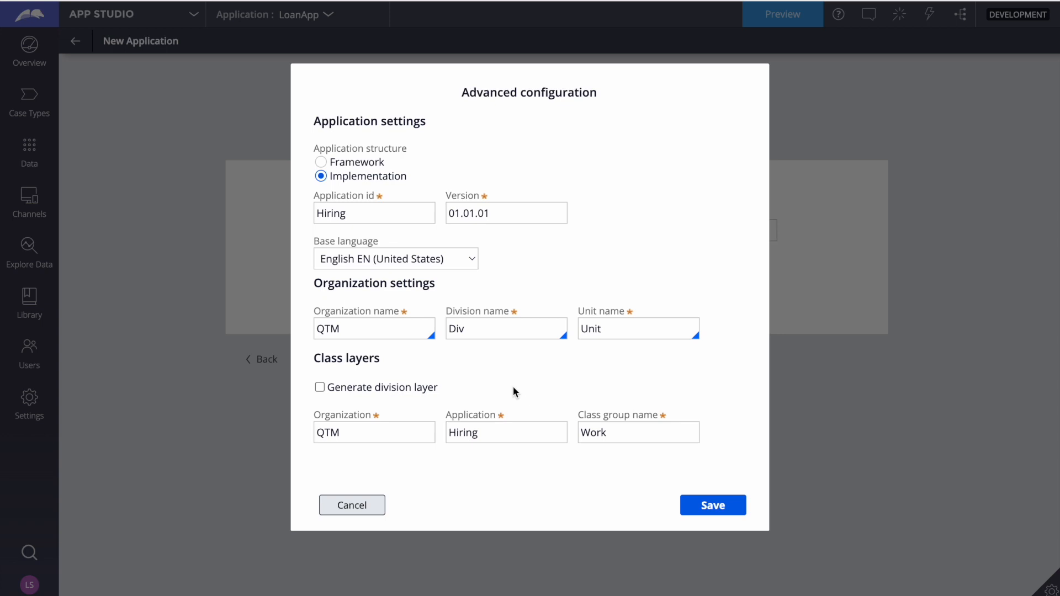
# Try generating the division and unit class layers for the application
pyautogui.click(320, 388)
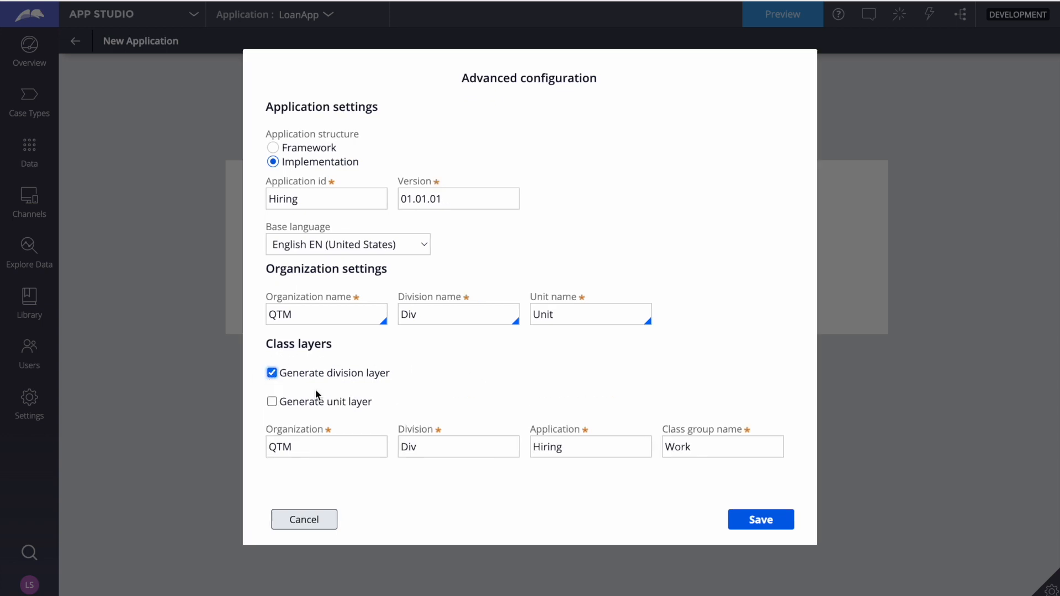
pyautogui.click(272, 402)
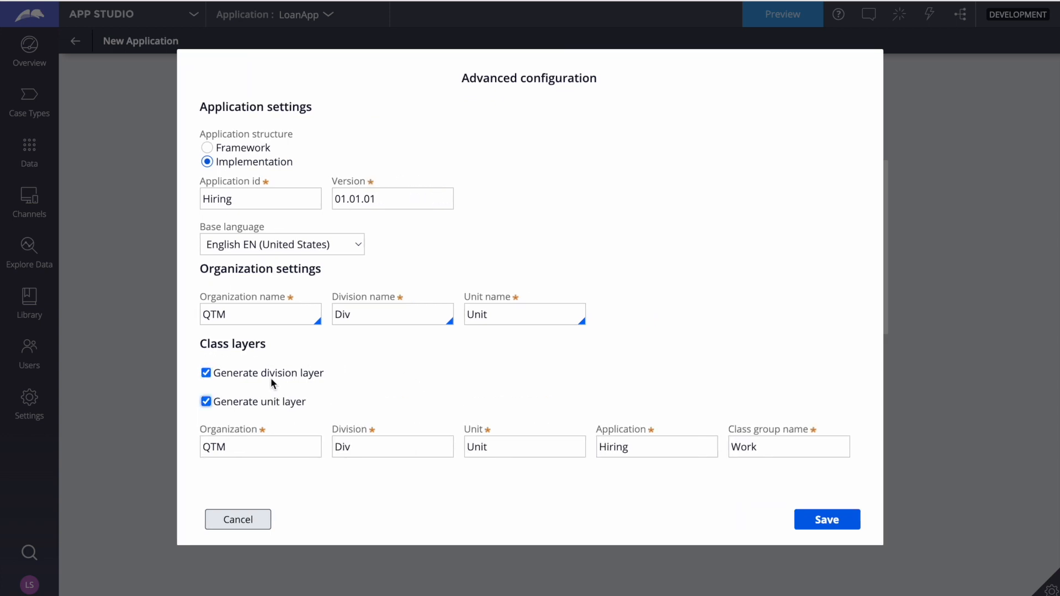
pyautogui.click(208, 374)
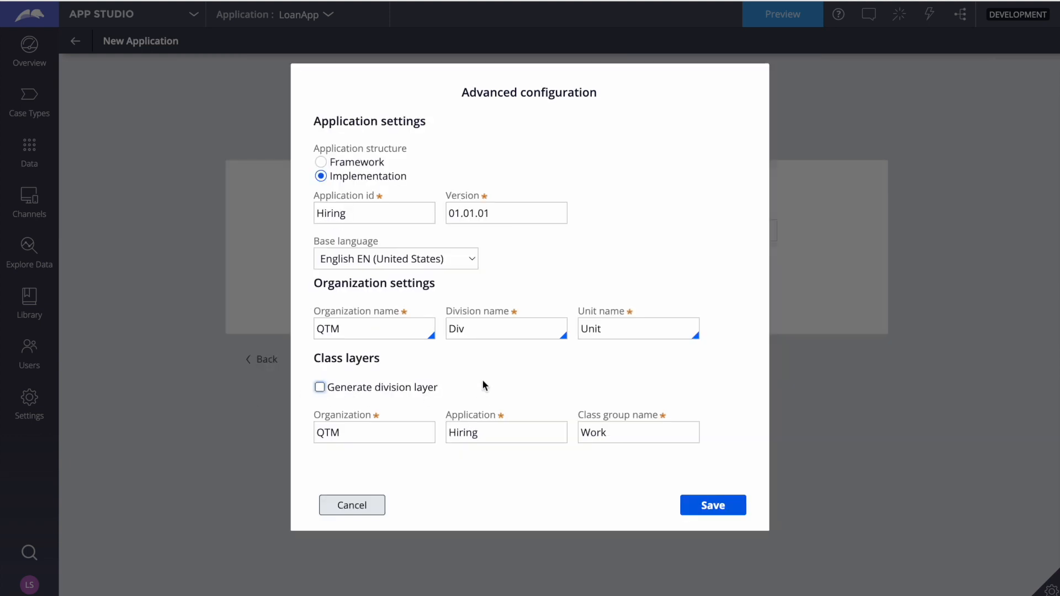
# Check the organization, application and class group names in the class layers
pyautogui.click(326, 430)
pyautogui.doubleClick(329, 434)
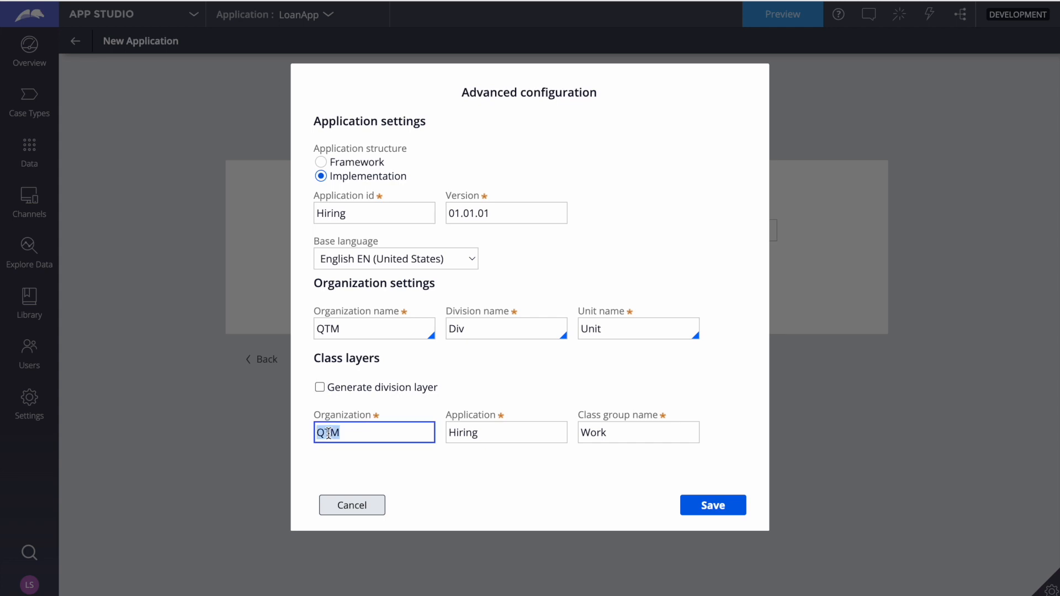
pyautogui.click(329, 433)
pyautogui.click(470, 432)
pyautogui.doubleClick(470, 432)
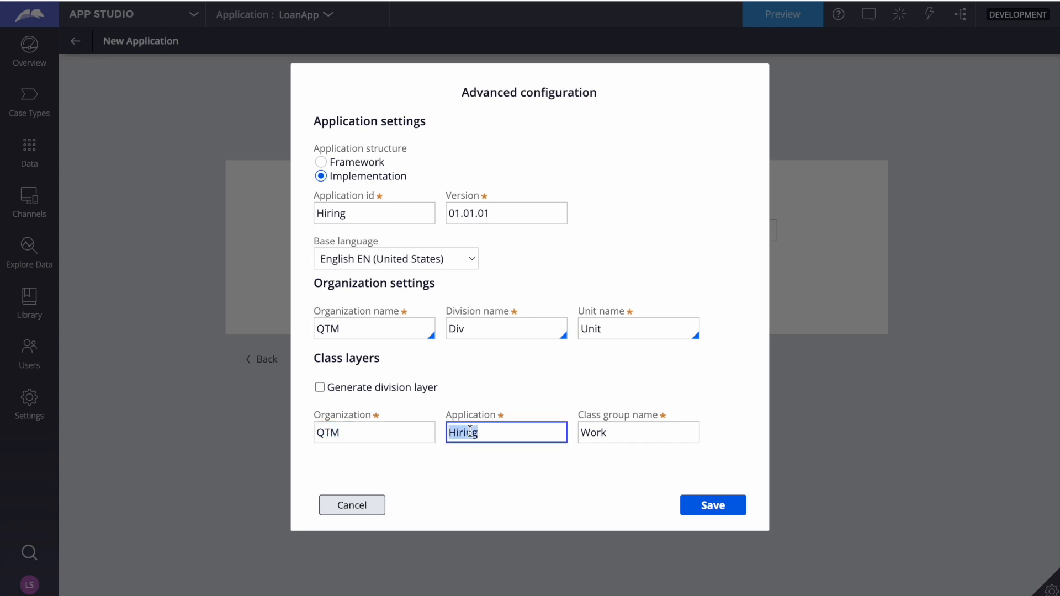
pyautogui.click(613, 433)
pyautogui.click(612, 486)
# Save the advanced configuration, and create and open the Hiring application
pyautogui.click(734, 509)
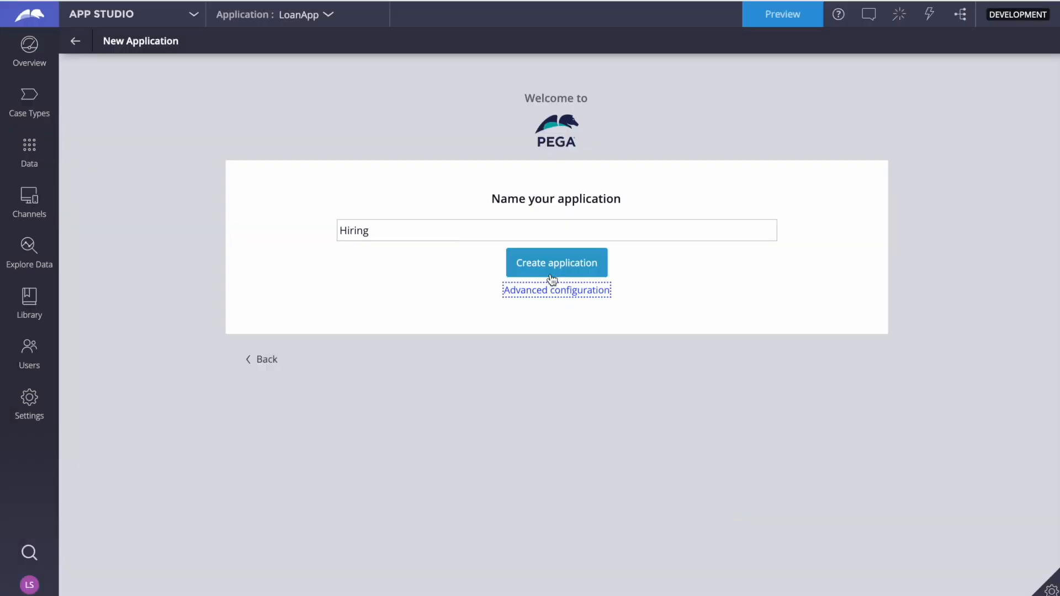
pyautogui.click(540, 265)
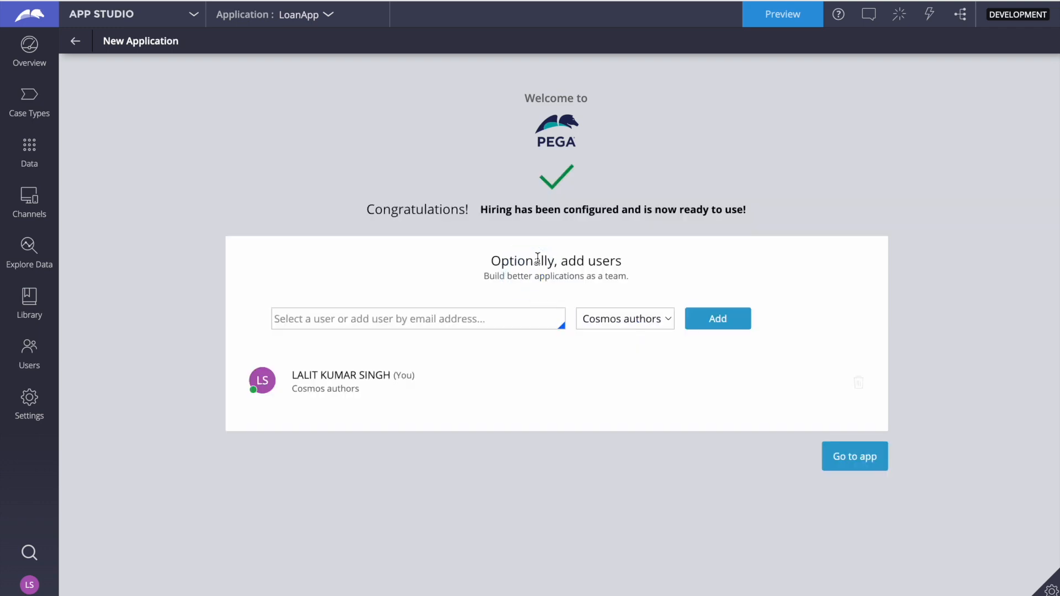
pyautogui.click(864, 463)
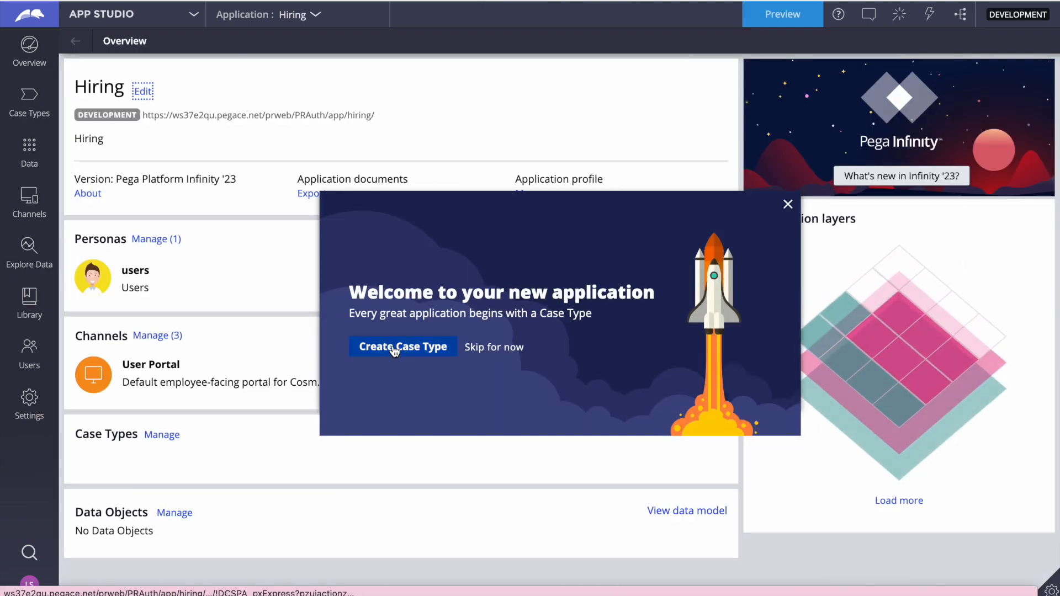
# Create a case type from the AI-suggested name Job Application, using the standard template
pyautogui.click(394, 349)
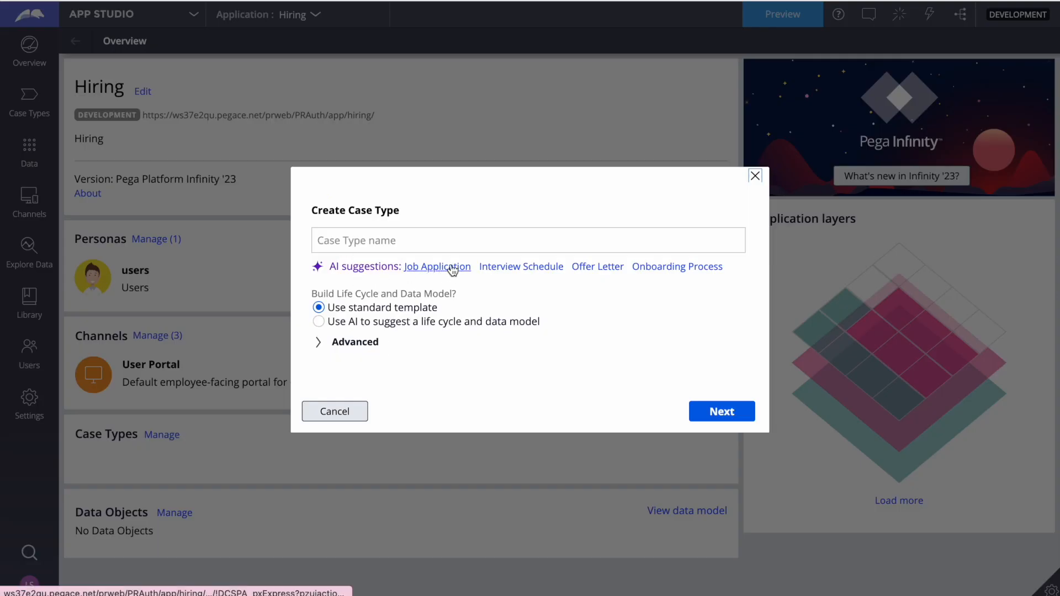
pyautogui.click(382, 241)
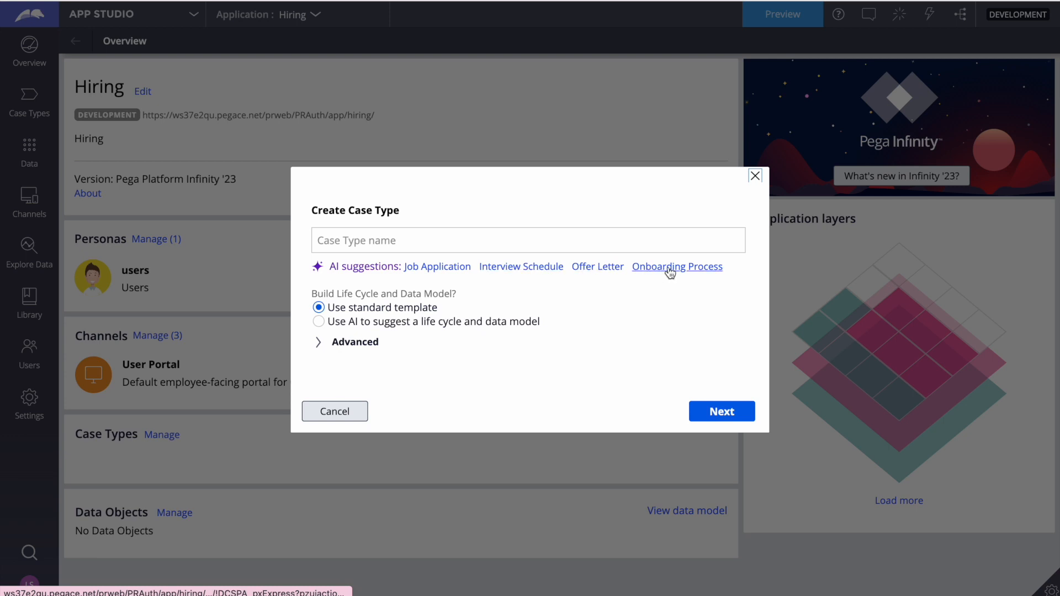
pyautogui.click(424, 269)
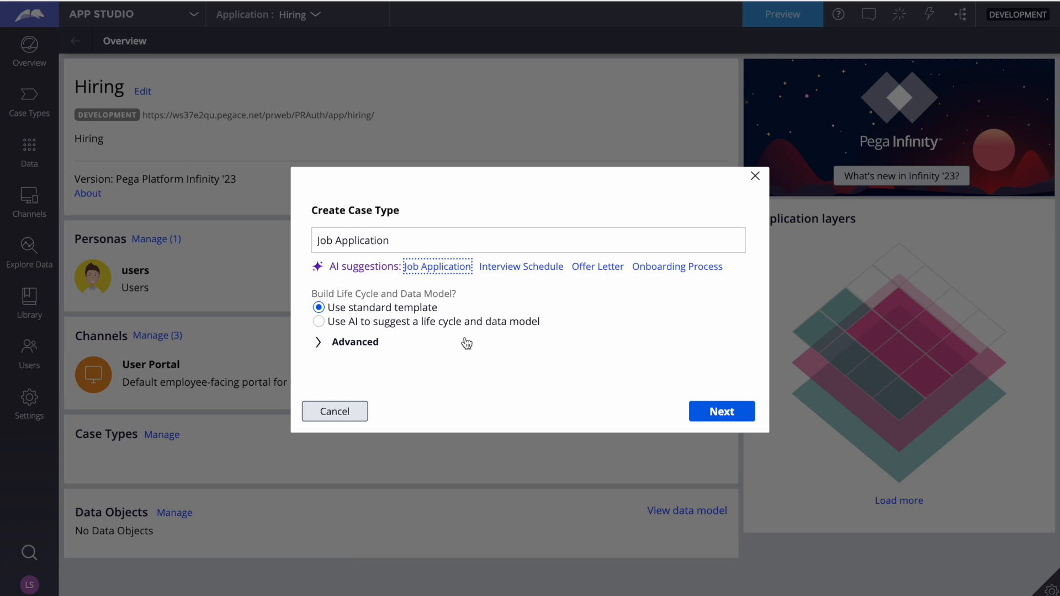
pyautogui.click(725, 413)
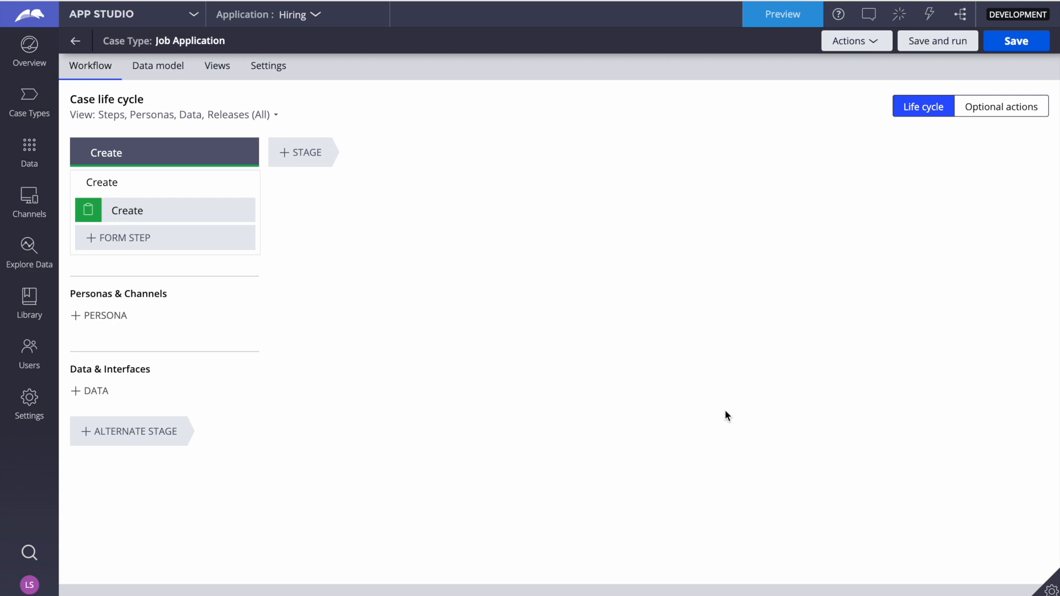
# Add a stage named Applicant Details after the Create stage of the case life cycle
pyautogui.click(306, 149)
pyautogui.write('A')
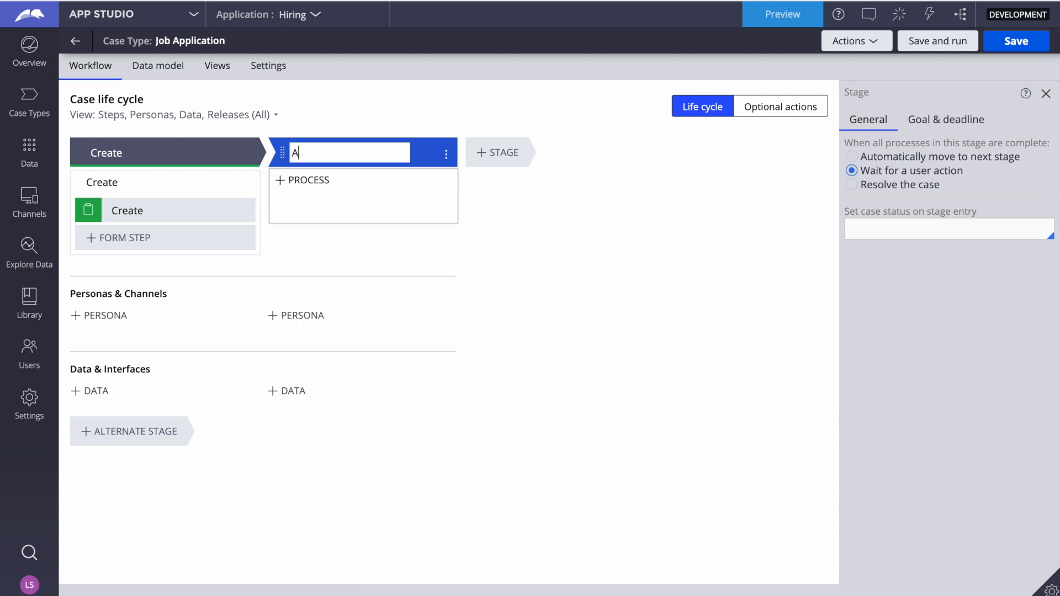
pyautogui.write('pplicanyt')
pyautogui.press('BackSpace')
pyautogui.press('BackSpace')
pyautogui.press('BackSpace')
pyautogui.write('T dEAYTS')
pyautogui.press('BackSpace')
pyautogui.press('BackSpace')
pyautogui.press('BackSpace')
pyautogui.press('BackSpace')
pyautogui.press('BackSpace')
pyautogui.press('BackSpace')
pyautogui.press('BackSpace')
pyautogui.press('BackSpace')
pyautogui.write('T')
pyautogui.press('BackSpace')
pyautogui.write('t Details')
# Add a stage named Interview after the Applicant Details stage
pyautogui.click(497, 151)
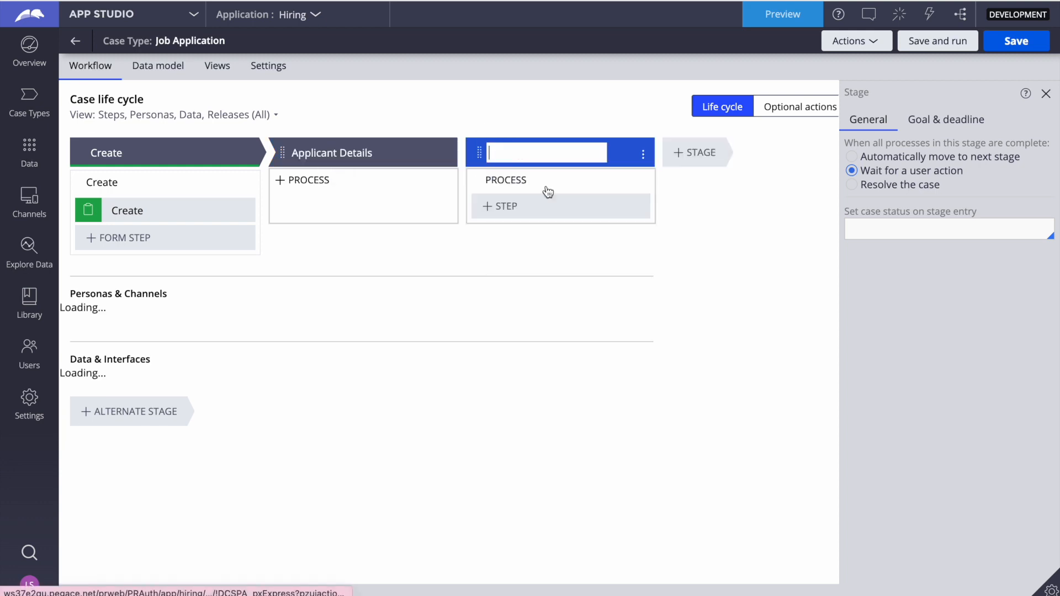
pyautogui.write('Int')
pyautogui.press('BackSpace')
pyautogui.press('BackSpace')
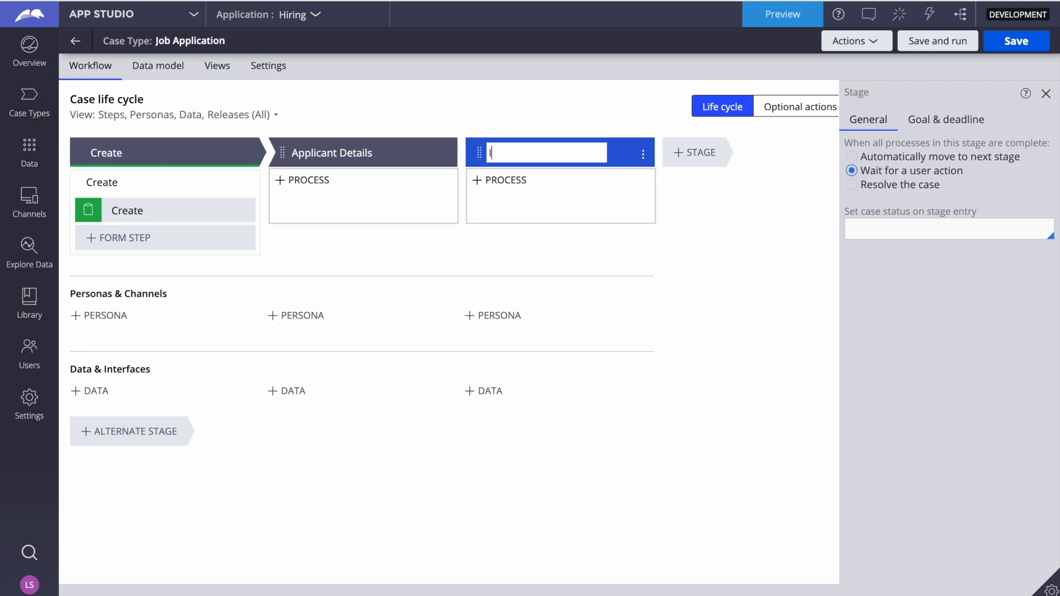
pyautogui.write('nterview')
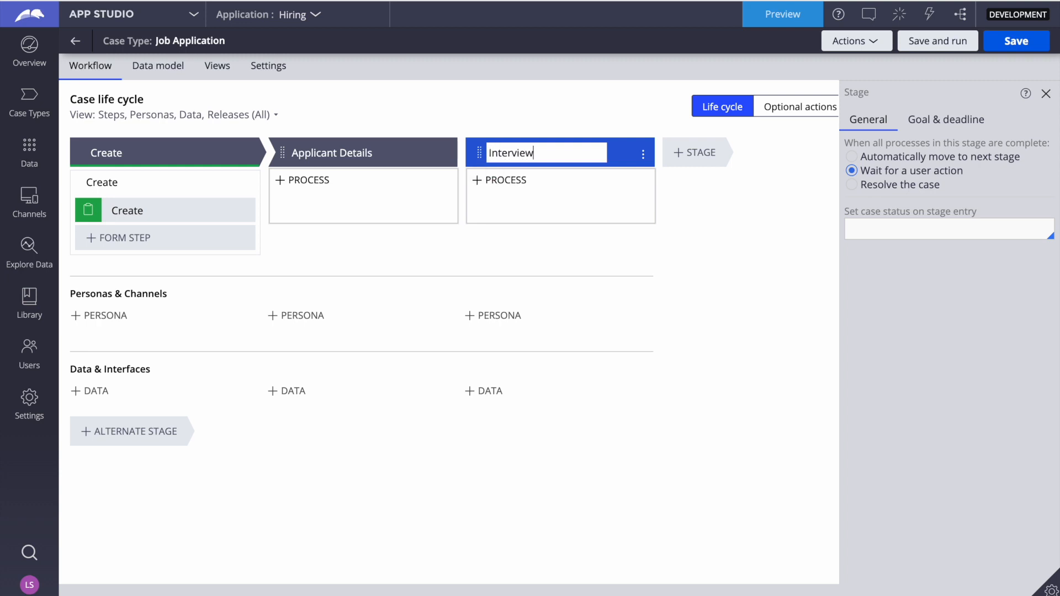
# Add a stage named Resolve after the Interview stage and save the case type
pyautogui.click(703, 156)
pyautogui.write('Resolve')
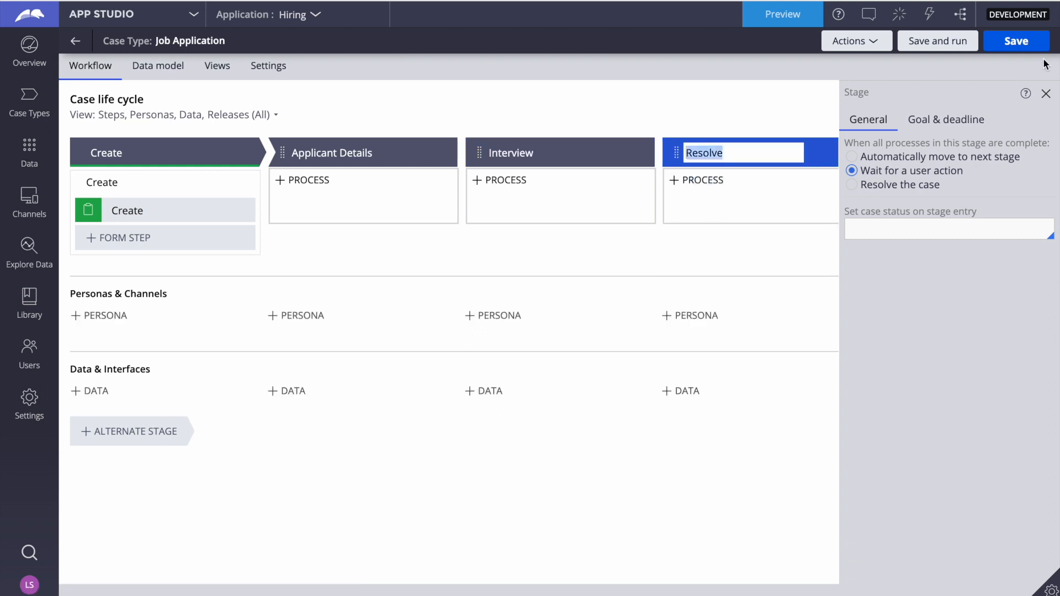
pyautogui.click(1020, 44)
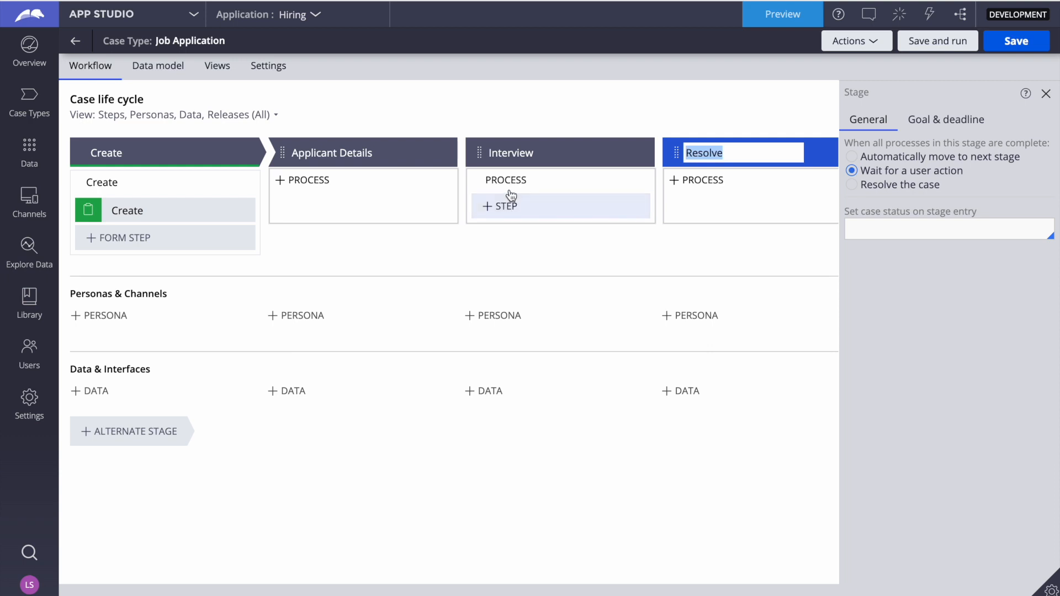
# Add a Collect information step named Schedule to the Interview stage
pyautogui.moveTo(330, 221)
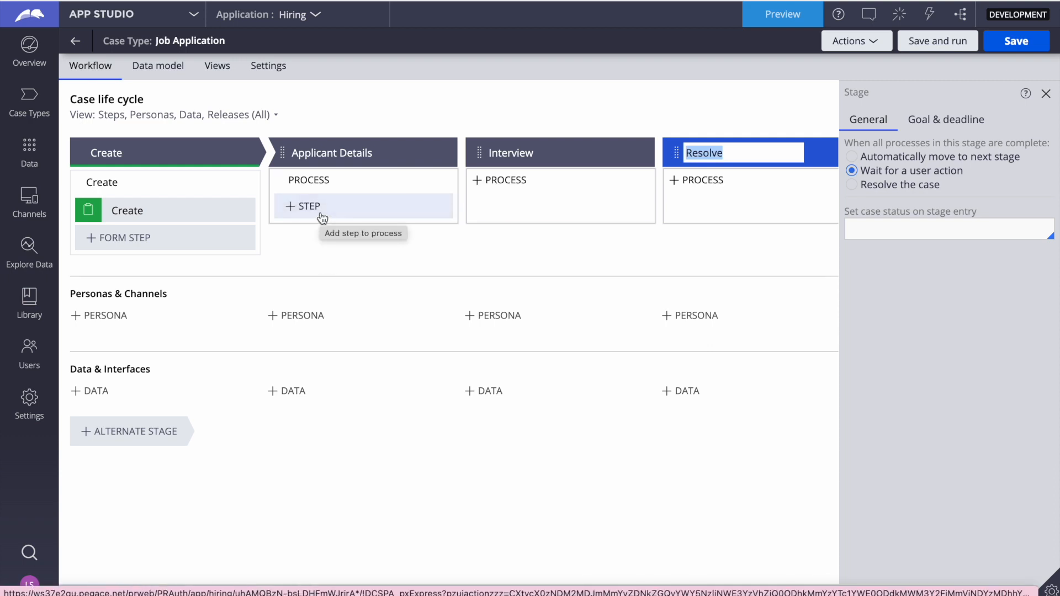
pyautogui.moveTo(528, 211)
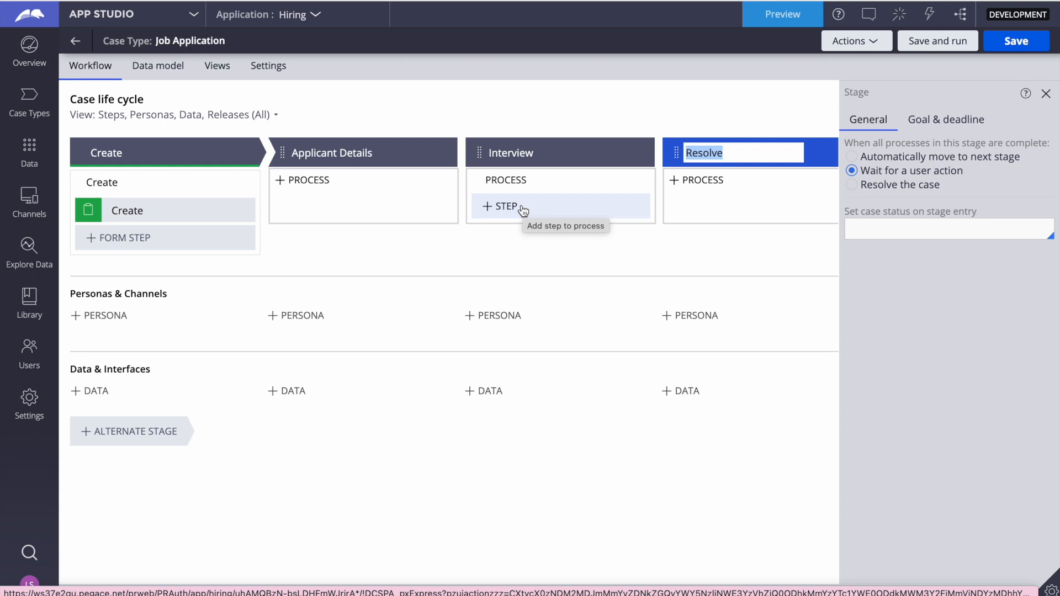
pyautogui.click(521, 208)
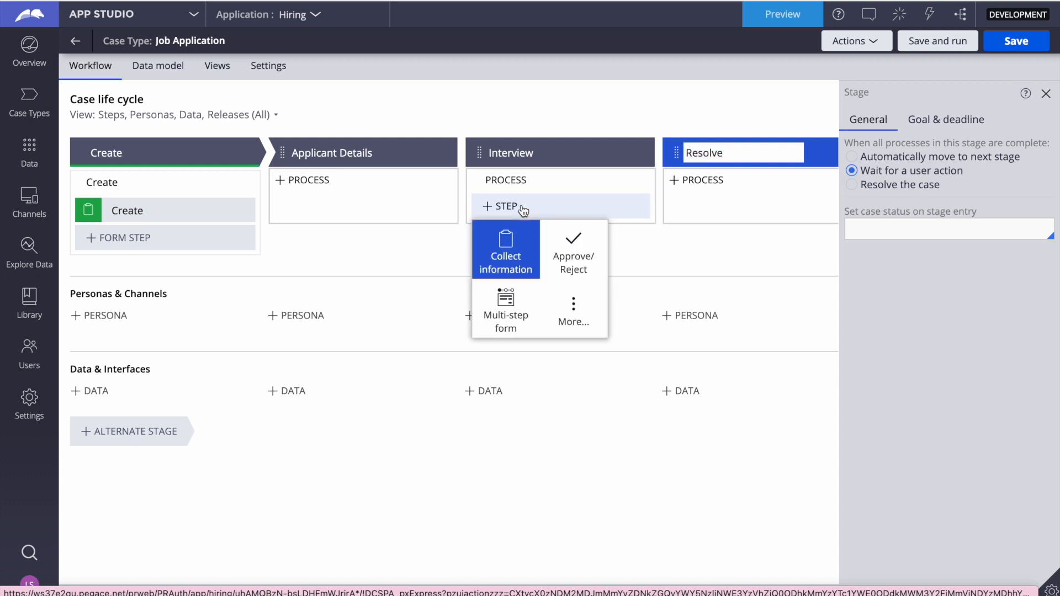
pyautogui.click(513, 250)
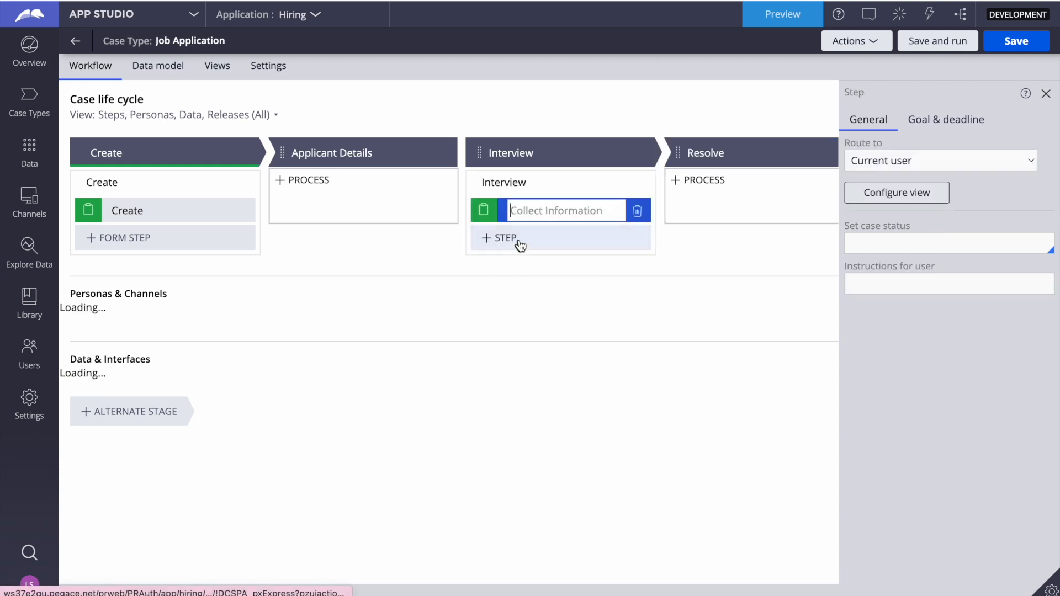
pyautogui.write('Schedle')
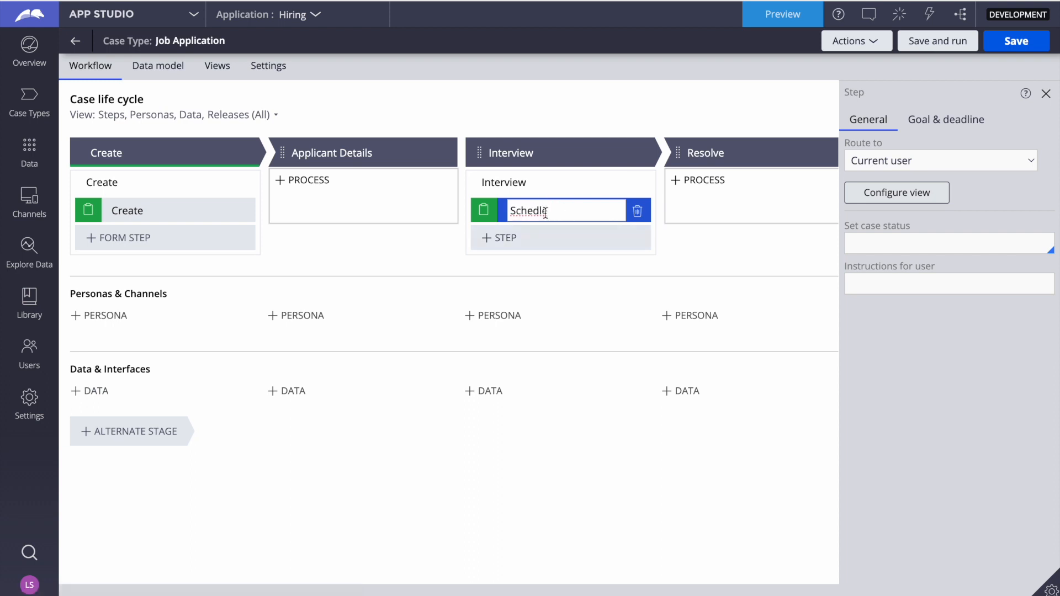
pyautogui.rightClick(513, 210)
pyautogui.click(549, 221)
pyautogui.doubleClick(578, 207)
# Route the Schedule step to a new work queue named InterviewerWB and save the case type
pyautogui.click(896, 163)
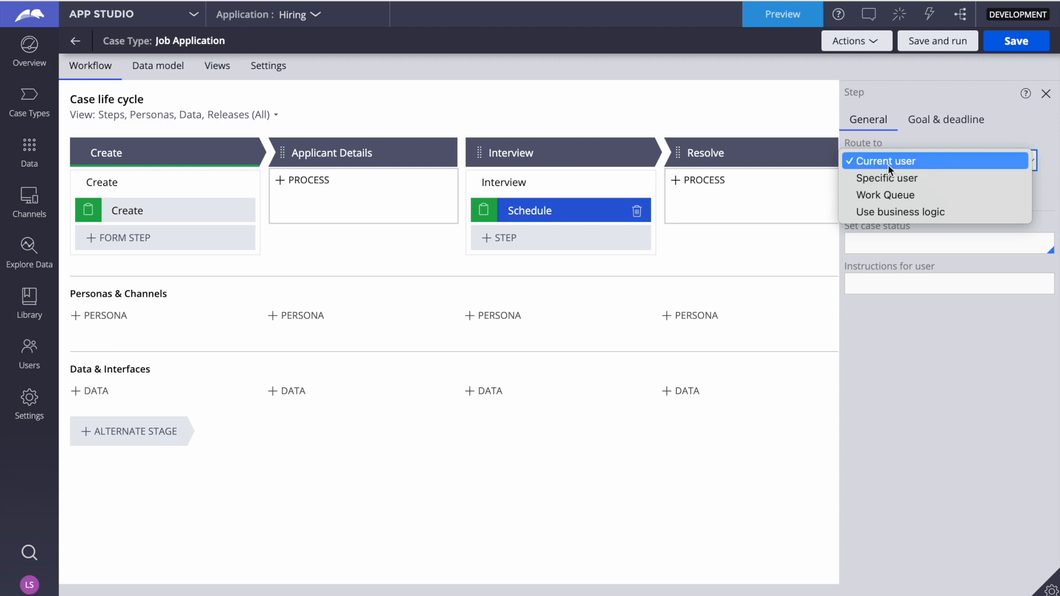
pyautogui.click(883, 194)
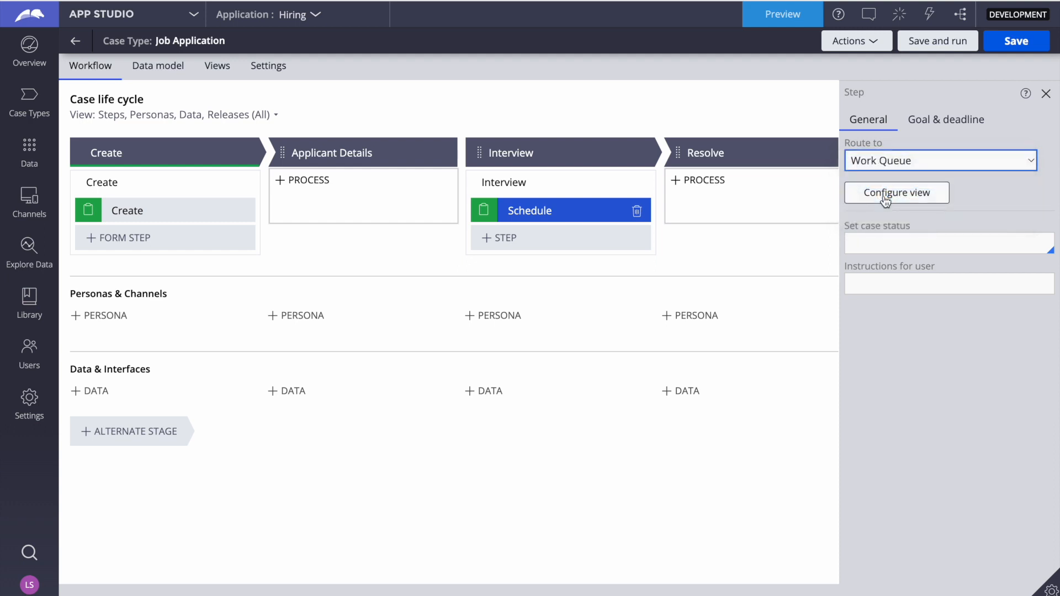
pyautogui.click(898, 195)
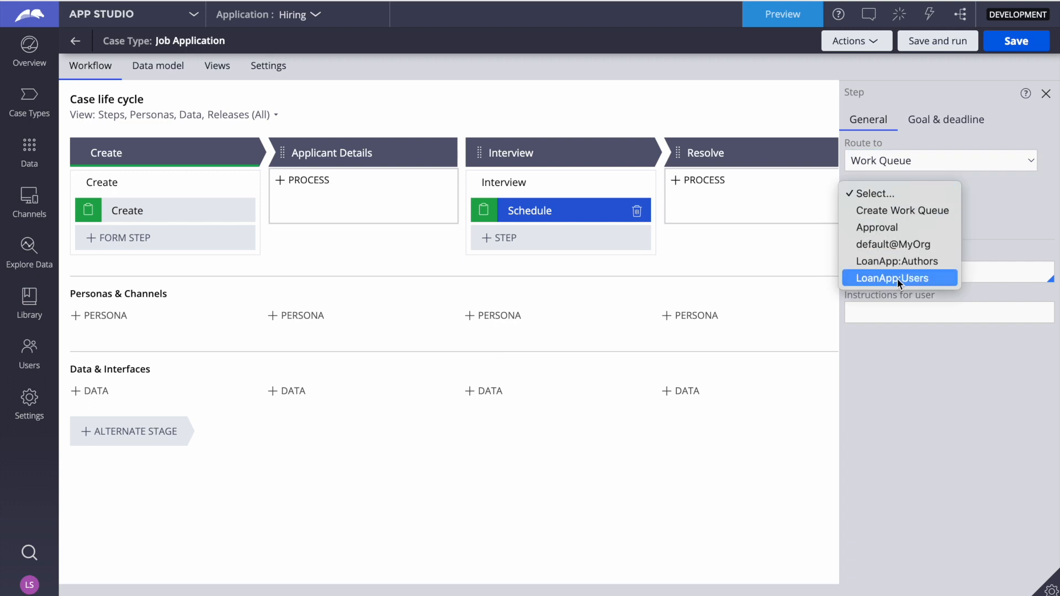
pyautogui.click(881, 209)
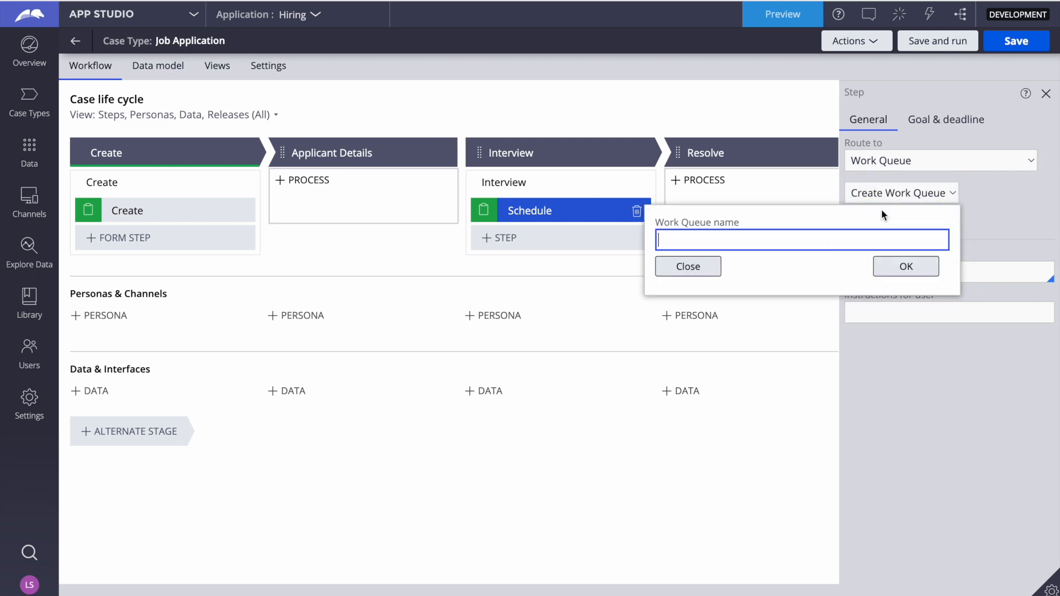
pyautogui.write('InterviewerWB')
pyautogui.click(908, 267)
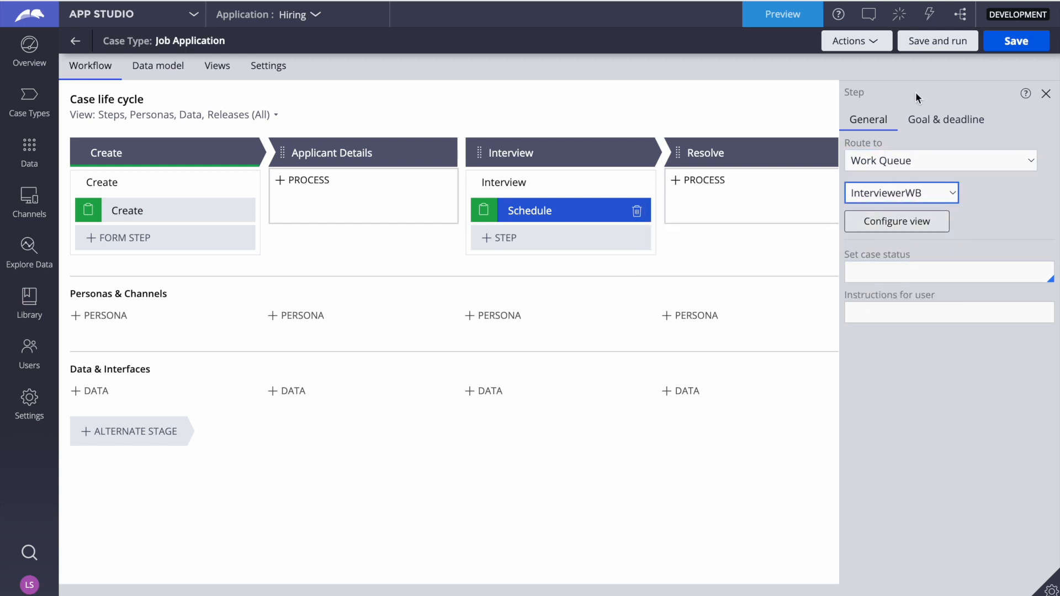
pyautogui.click(1013, 38)
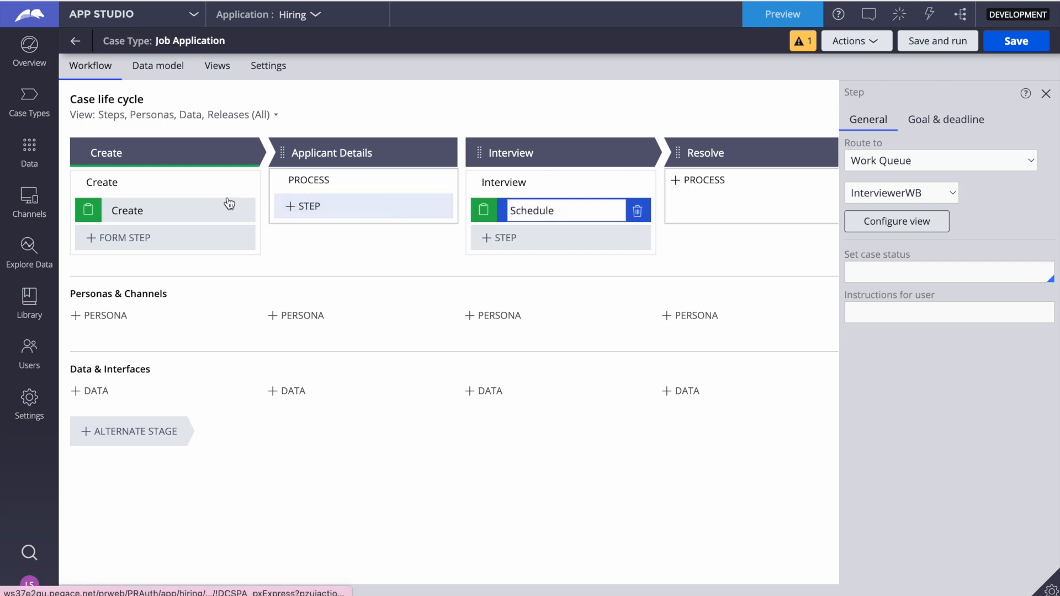
# In the Create step's view configuration, start a new field named Applicant with the type Embedded Data
pyautogui.click(161, 204)
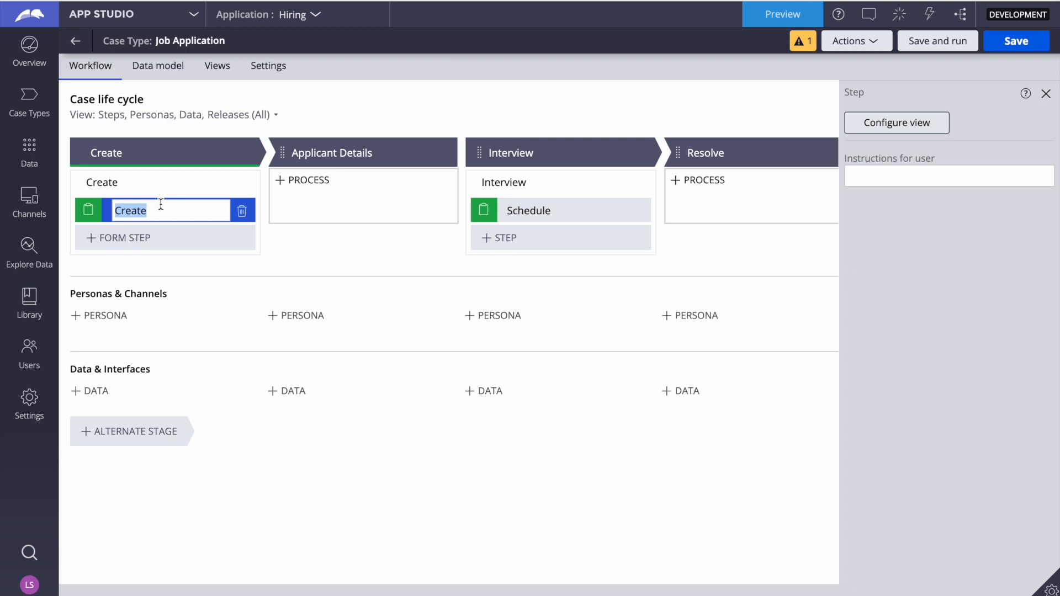
pyautogui.click(900, 123)
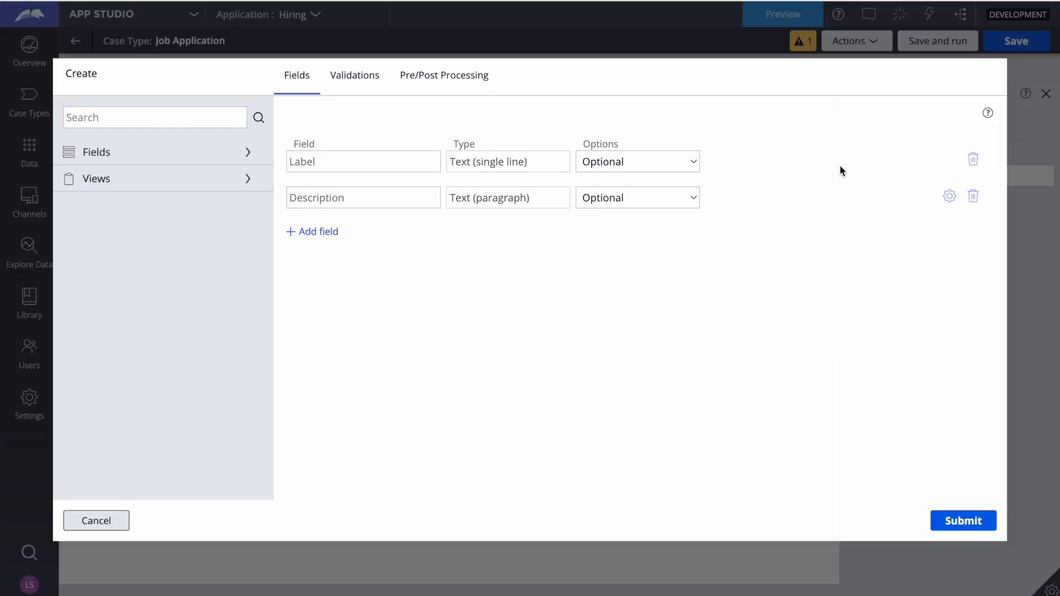
pyautogui.click(466, 77)
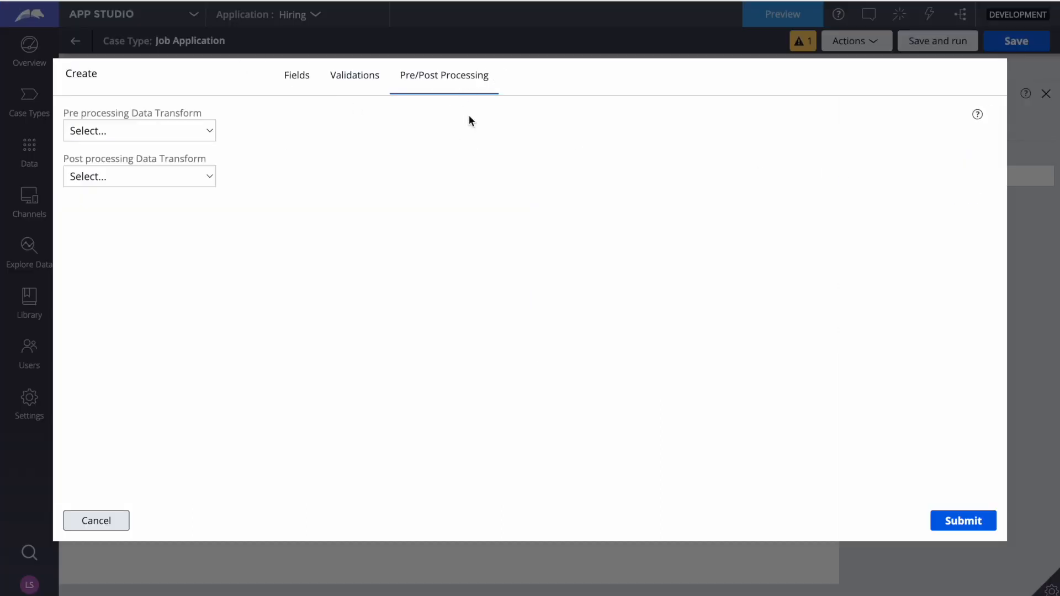
pyautogui.click(299, 74)
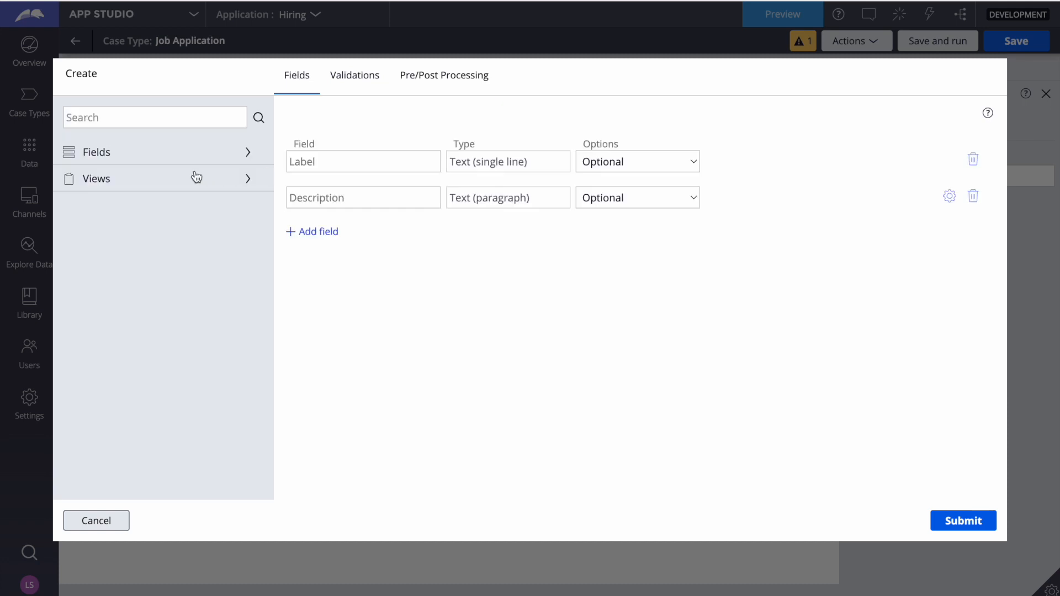
pyautogui.click(323, 232)
pyautogui.write('A')
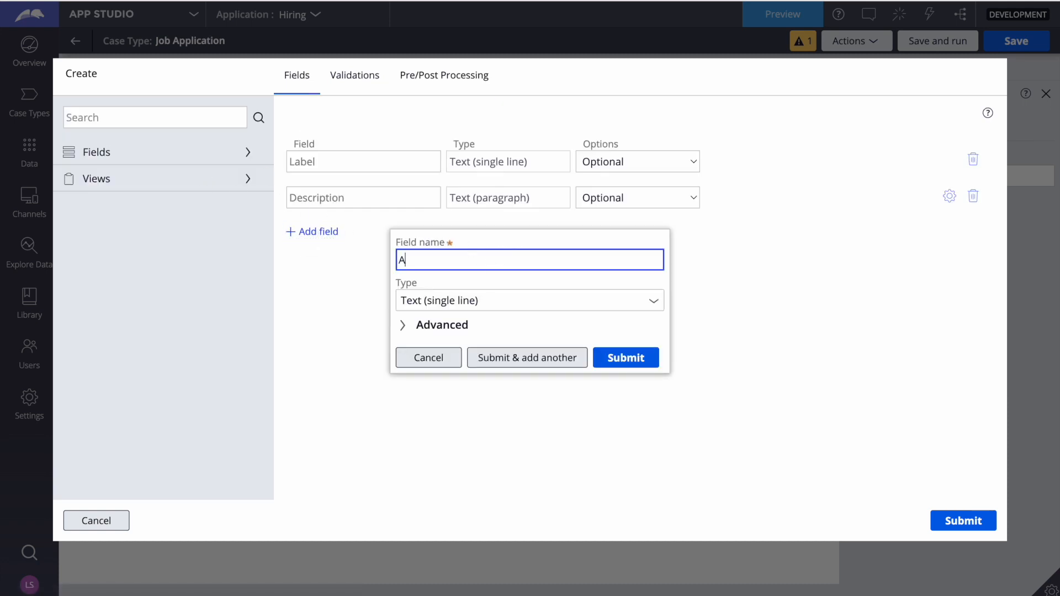
pyautogui.write('pplicant')
pyautogui.click(654, 303)
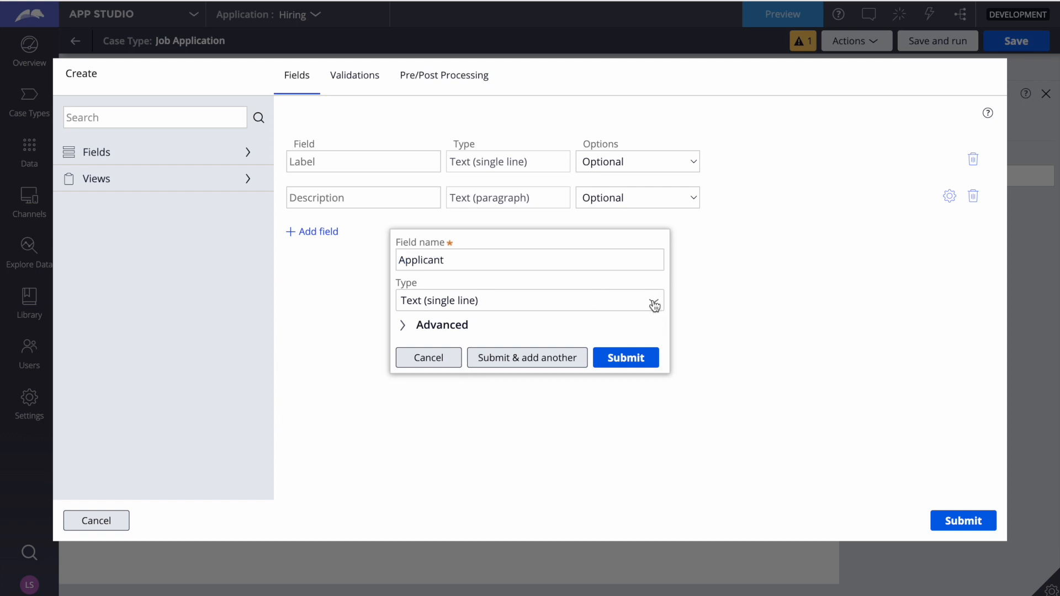
pyautogui.click(654, 303)
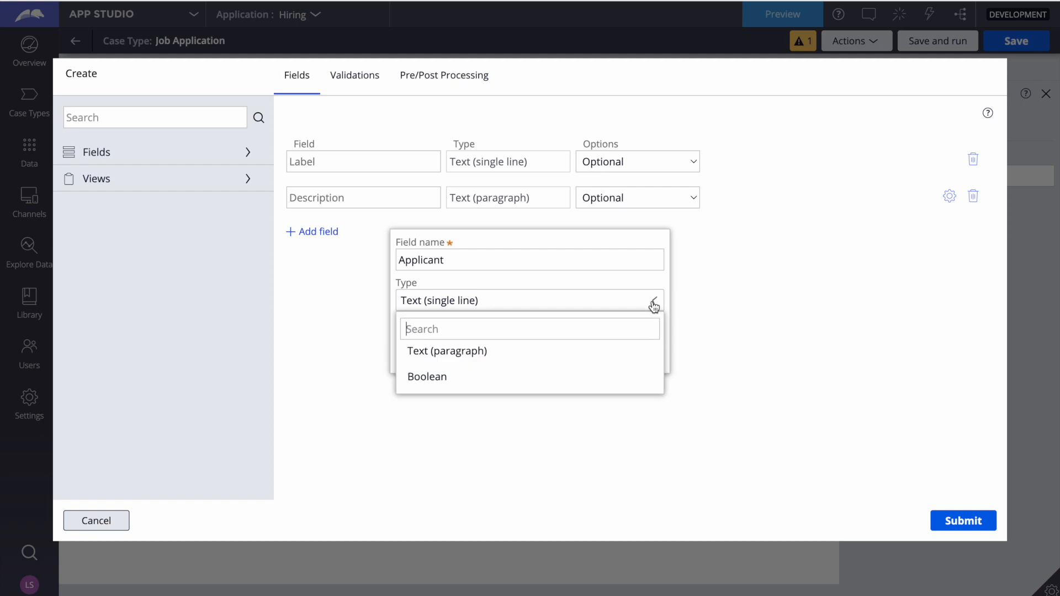
pyautogui.scroll(-5, 529, 461)
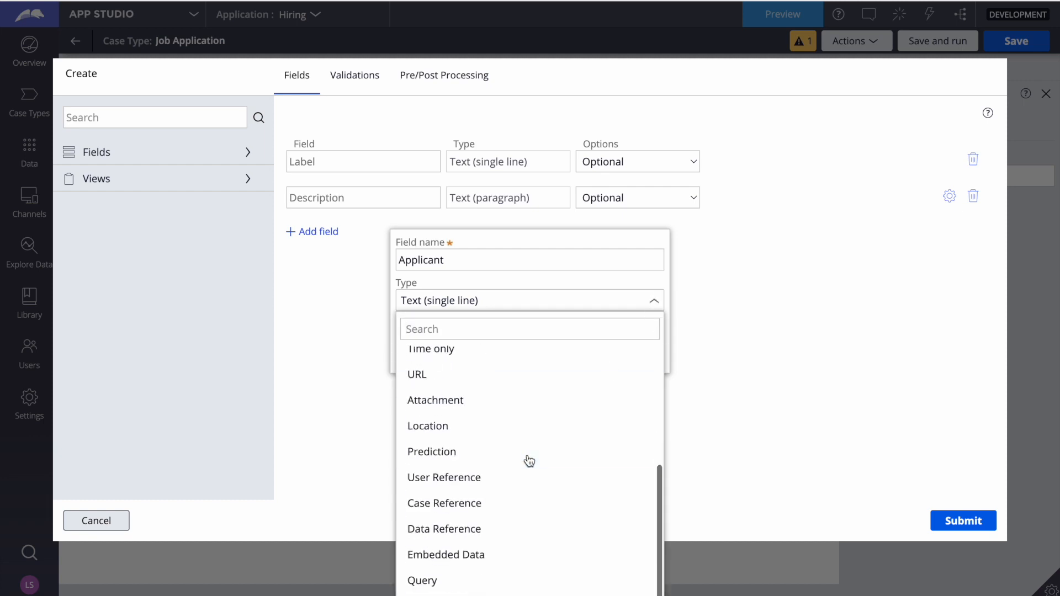
pyautogui.click(434, 554)
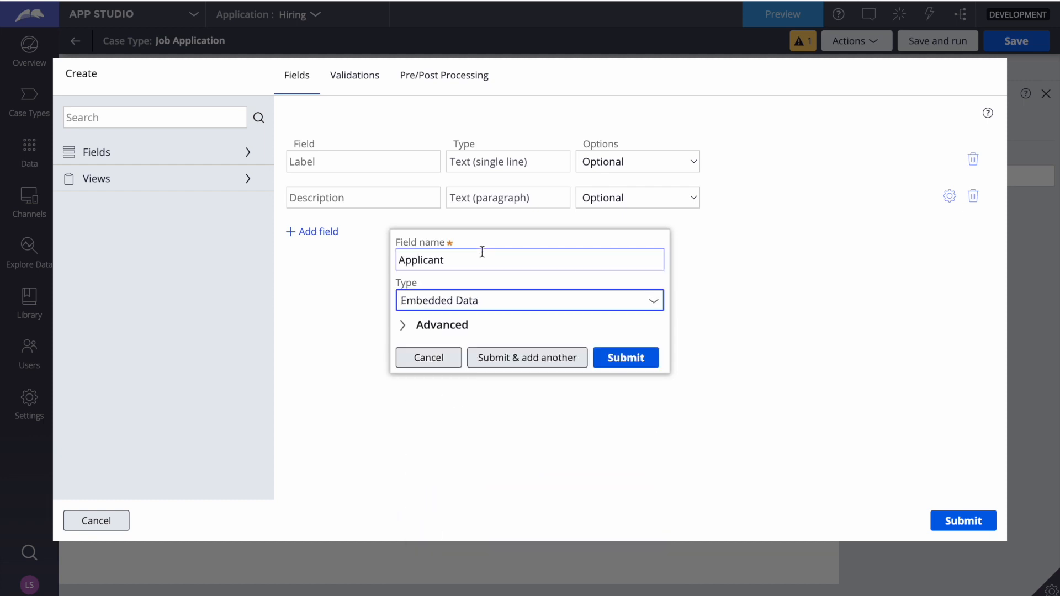
# Define a new data object named Applicant for the field and add the field to the view as a single record
pyautogui.click(455, 305)
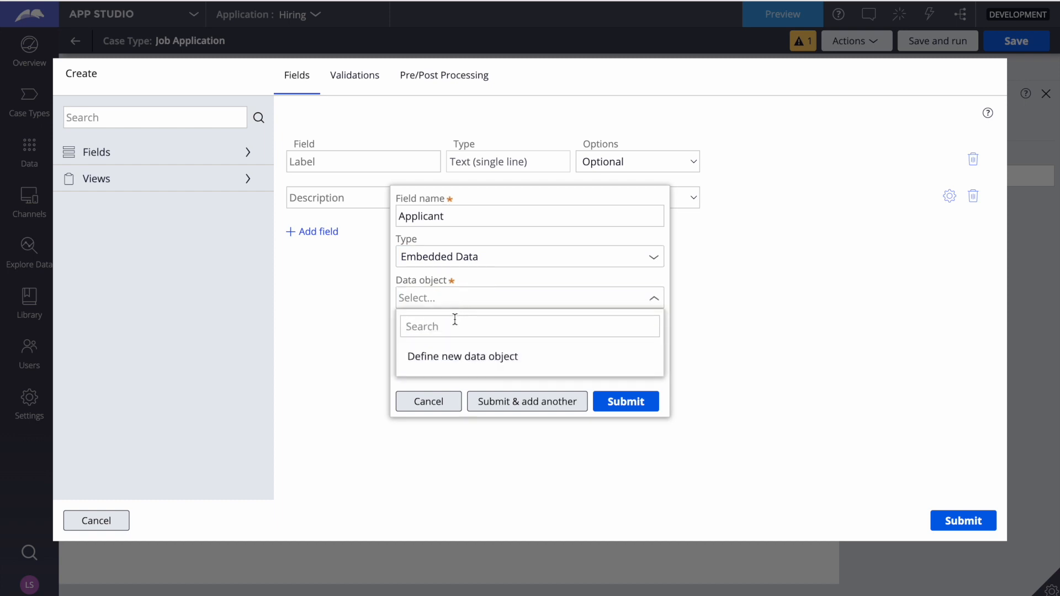
pyautogui.click(447, 363)
pyautogui.write('A')
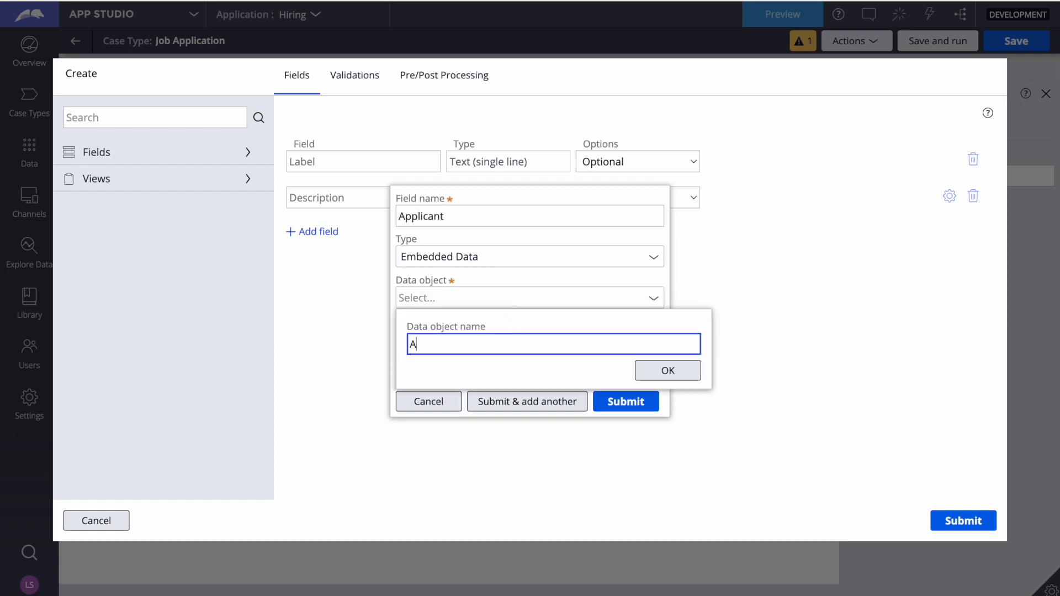
pyautogui.write('pplicant')
pyautogui.click(656, 371)
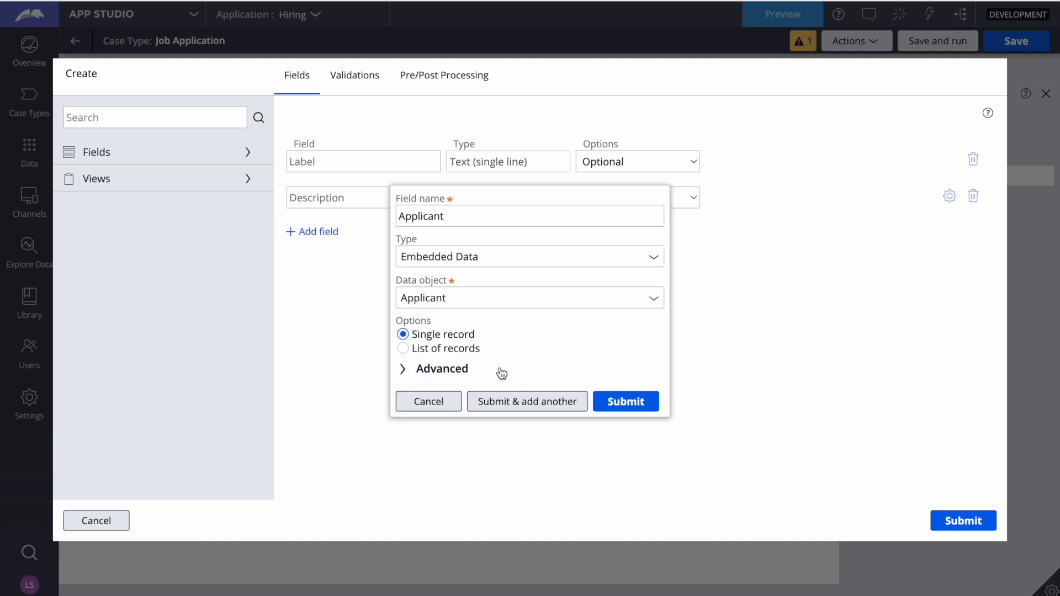
pyautogui.click(627, 405)
pyautogui.click(626, 403)
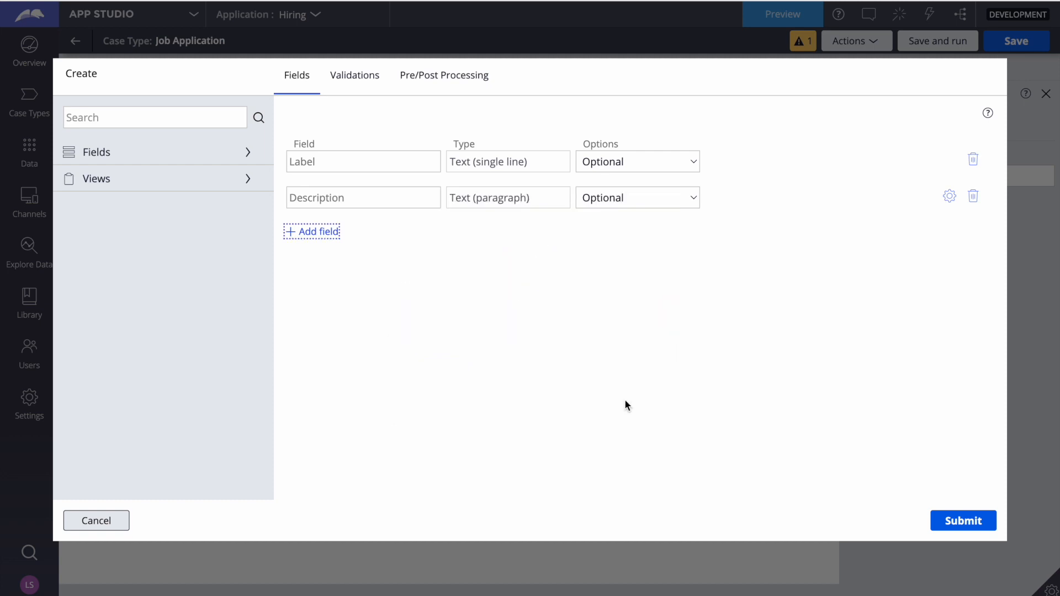
# Create a new view named Applicant Details for the Applicant field
pyautogui.click(717, 261)
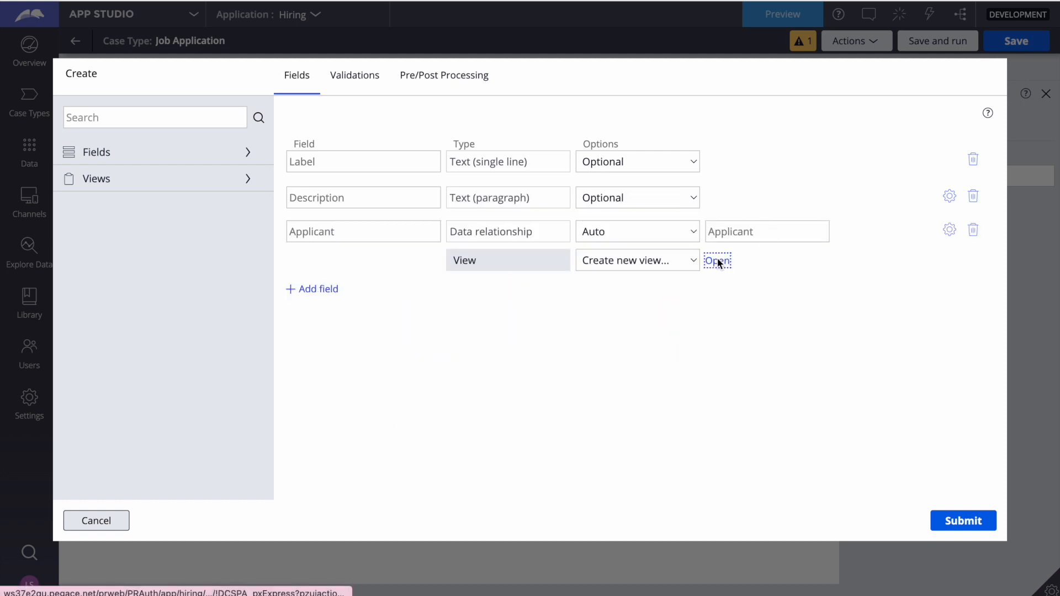
pyautogui.write('Applicant Det')
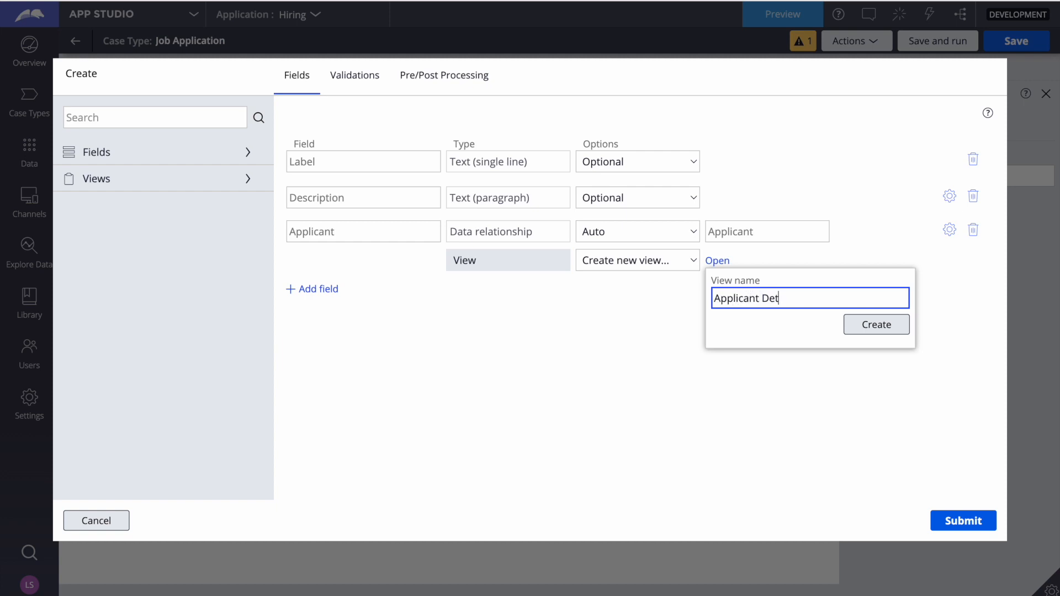
pyautogui.write('ails')
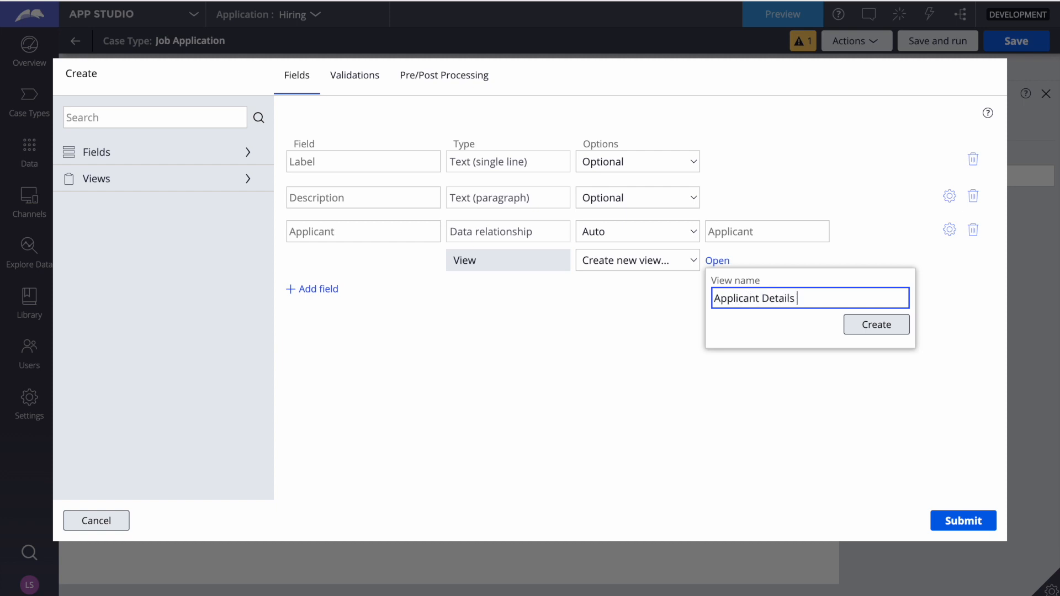
pyautogui.click(868, 326)
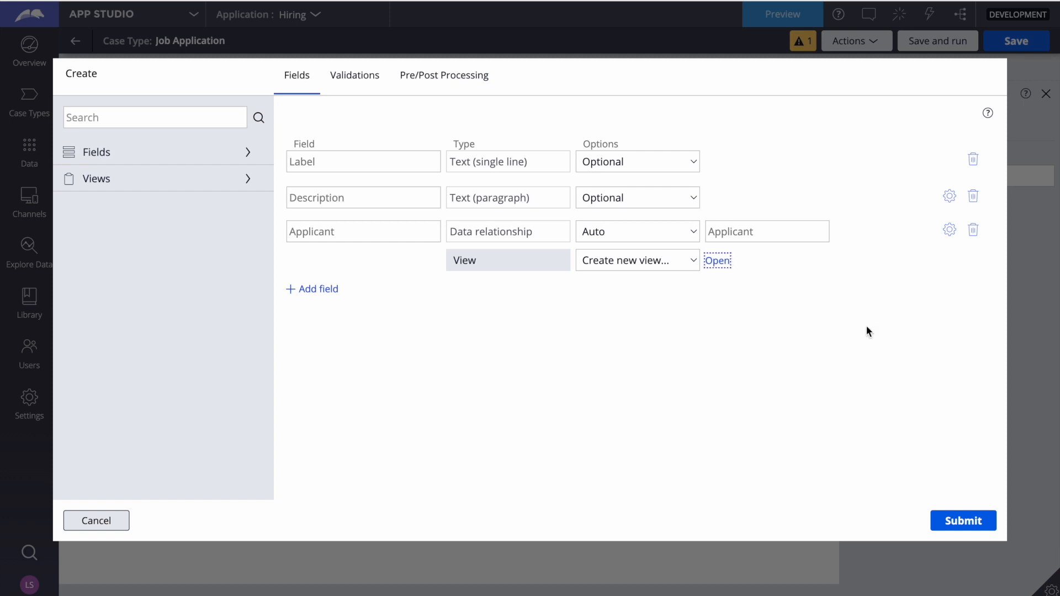
# Add an Email Address field of type Email to the Applicant Details view and submit the view configuration
pyautogui.click(717, 262)
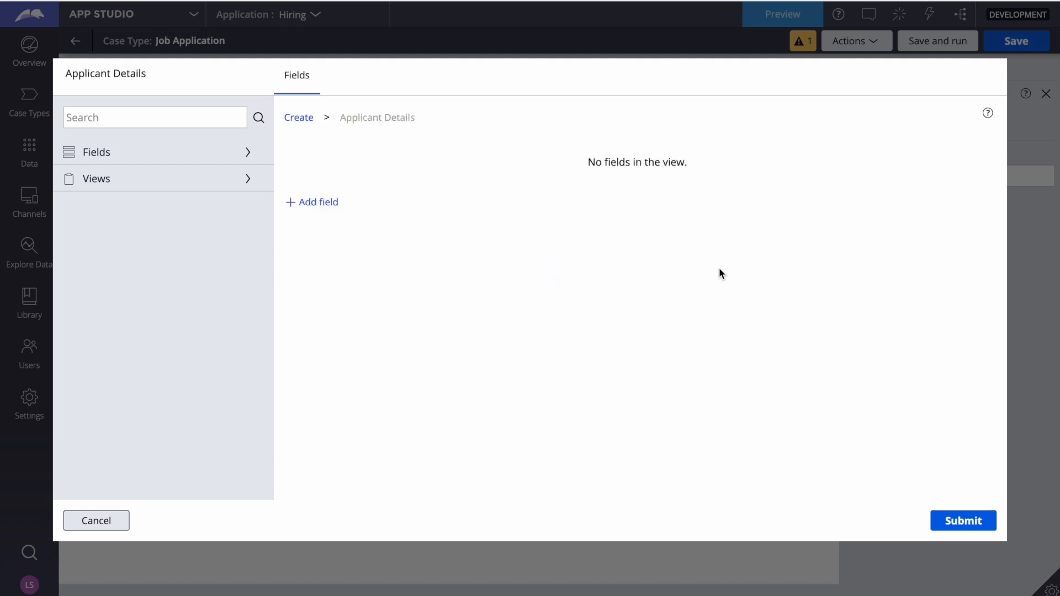
pyautogui.click(320, 204)
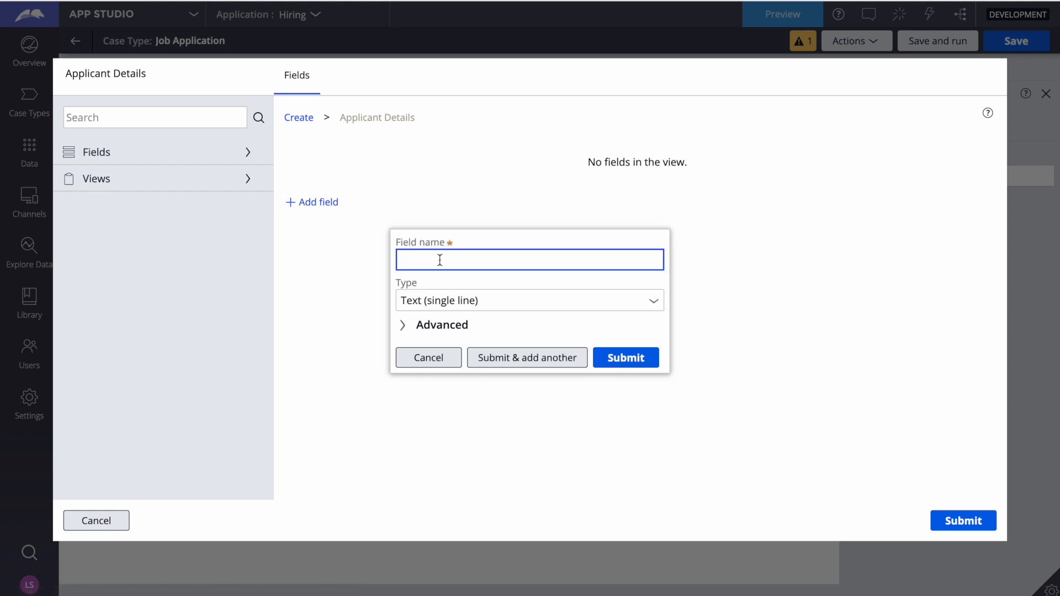
pyautogui.write('Email Adrress :')
pyautogui.rightClick(448, 259)
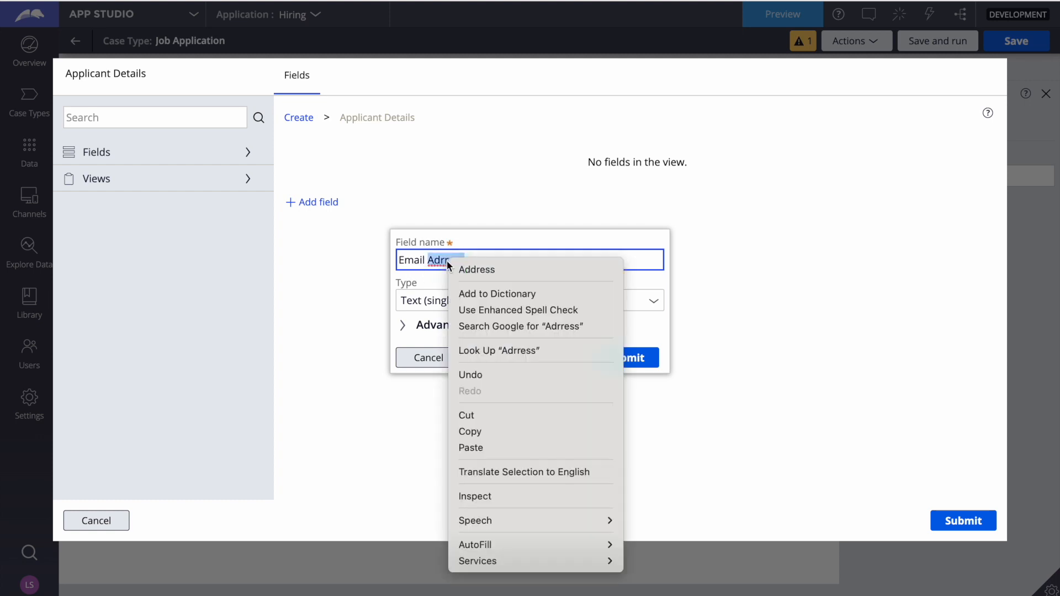
pyautogui.click(475, 267)
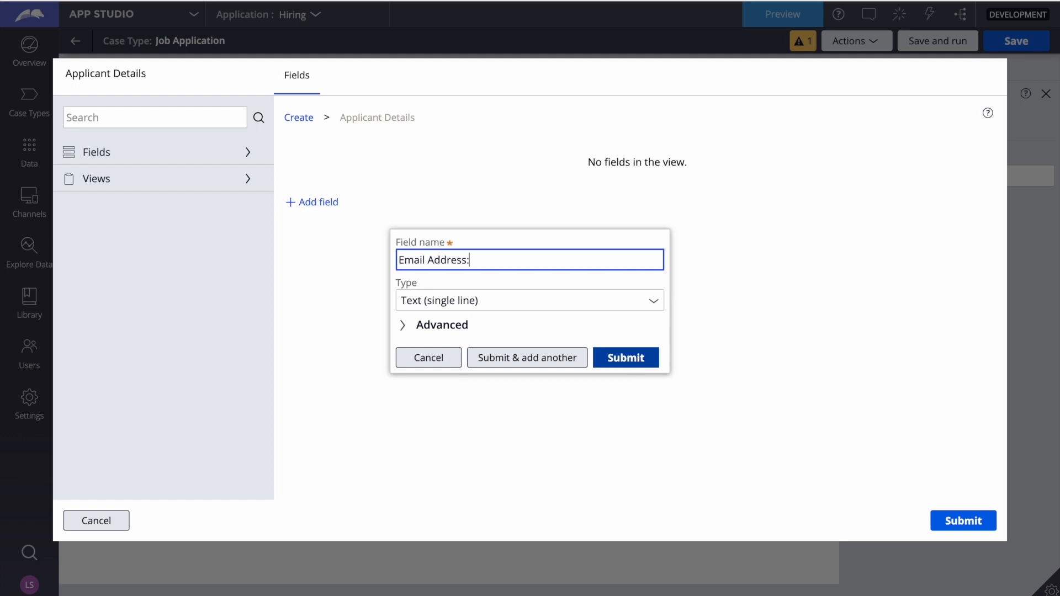
pyautogui.click(624, 359)
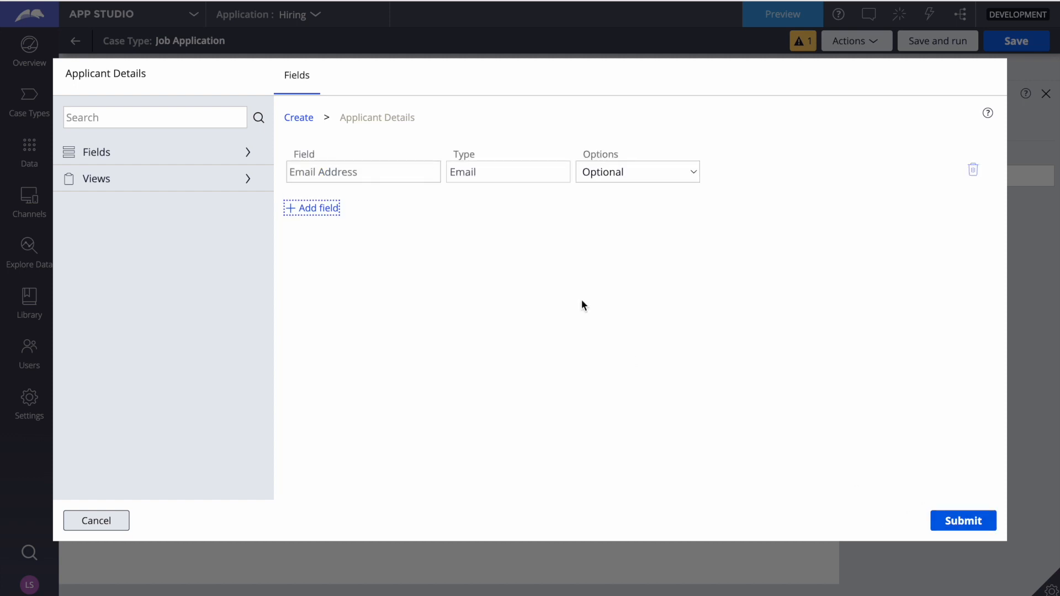
pyautogui.click(966, 521)
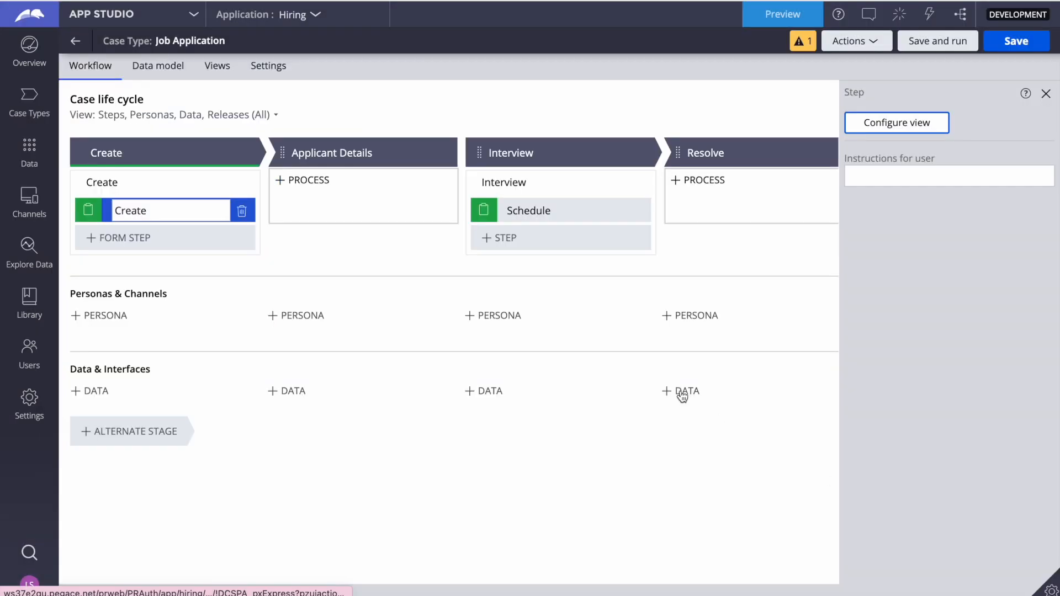
# Define a new pre-processing data transform named PreCreate for the Create step and open it for editing
pyautogui.click(907, 124)
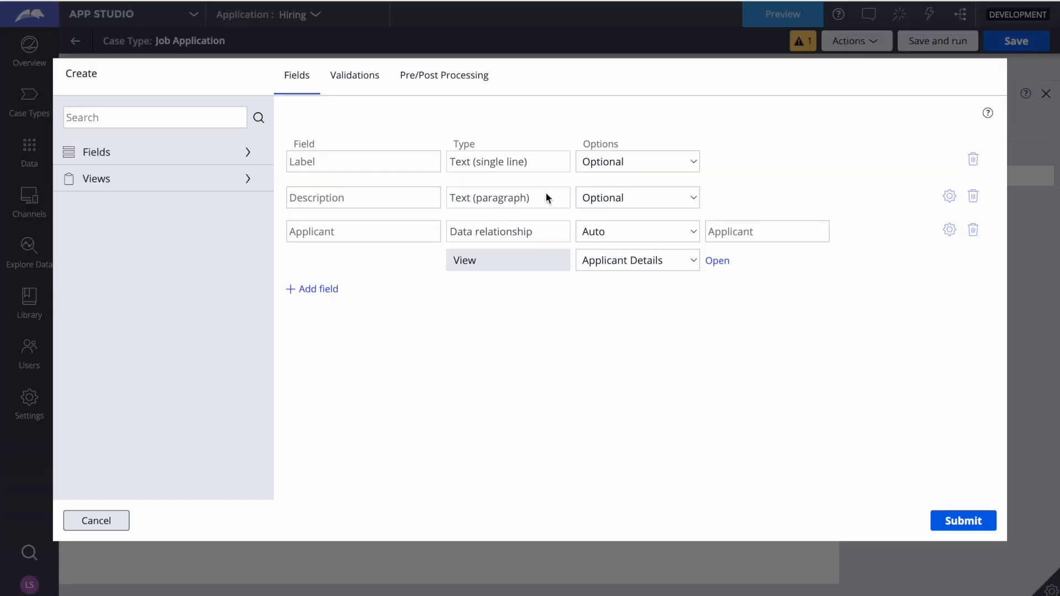
pyautogui.click(449, 76)
pyautogui.click(165, 130)
pyautogui.click(362, 187)
pyautogui.click(147, 131)
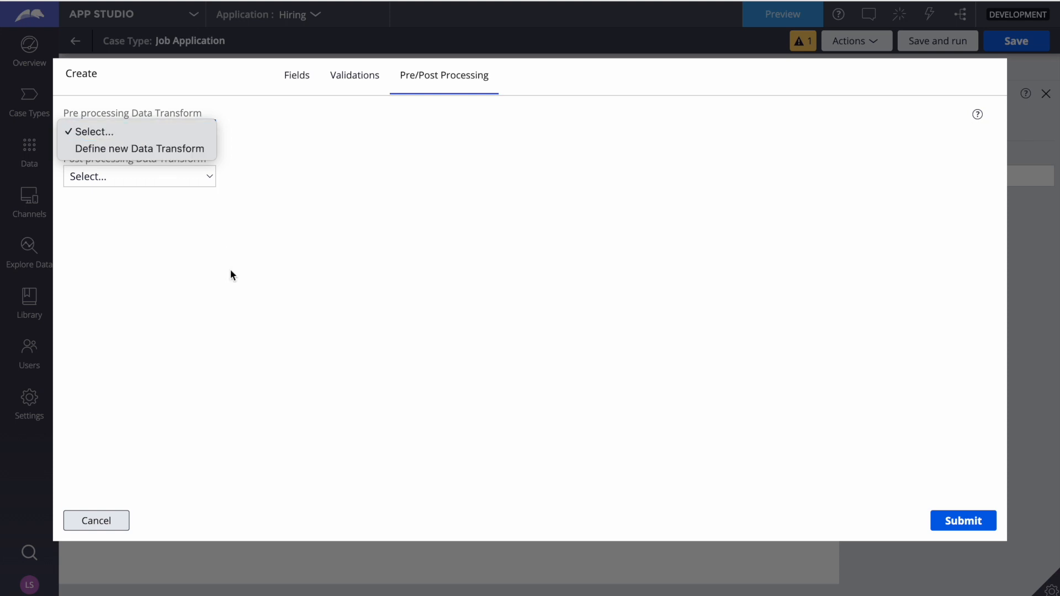
pyautogui.click(132, 147)
pyautogui.write('P')
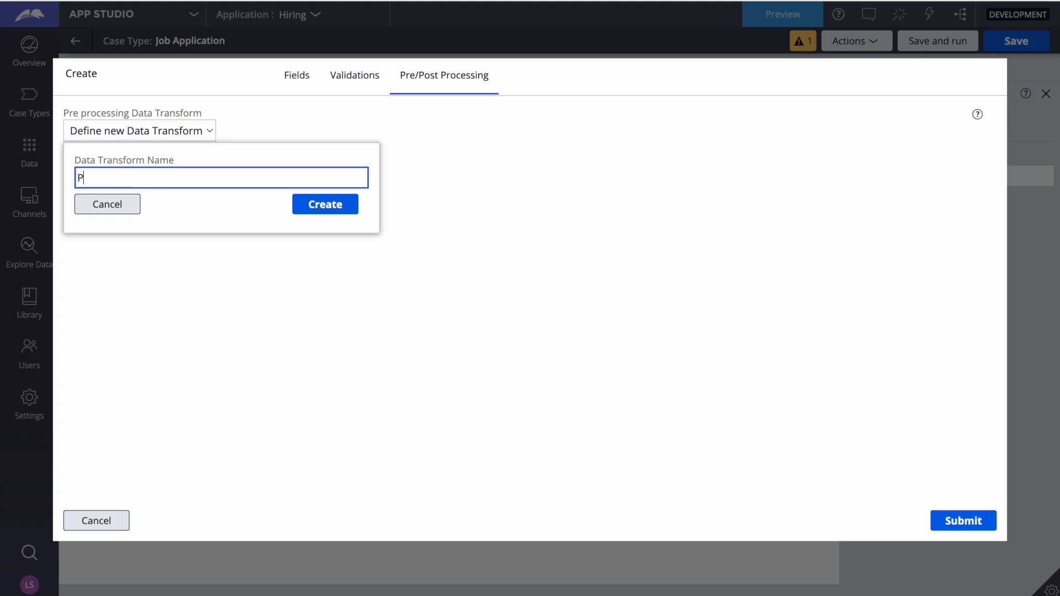
pyautogui.write('reCreate')
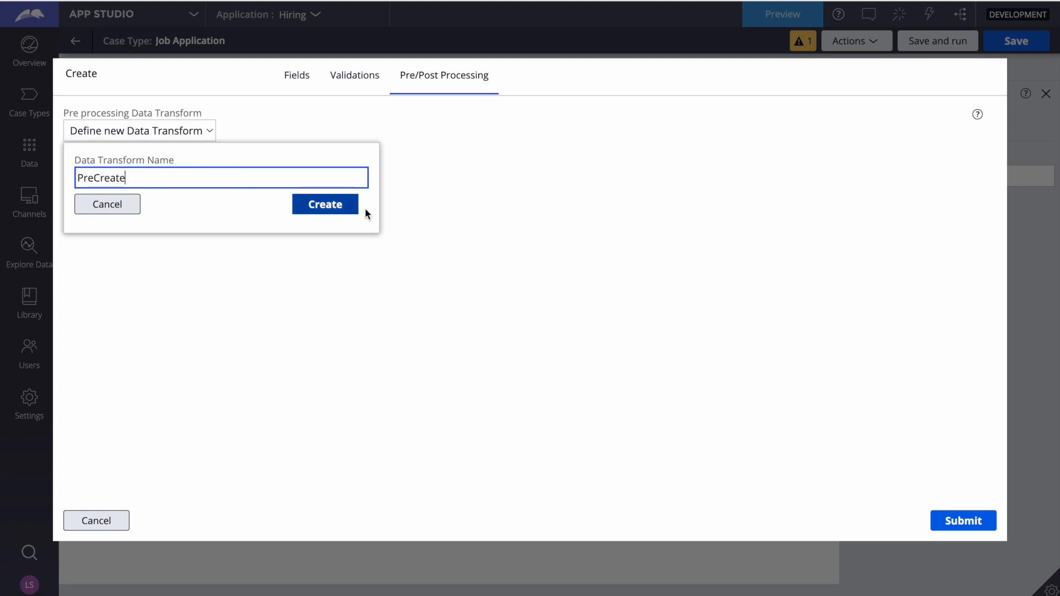
pyautogui.click(332, 206)
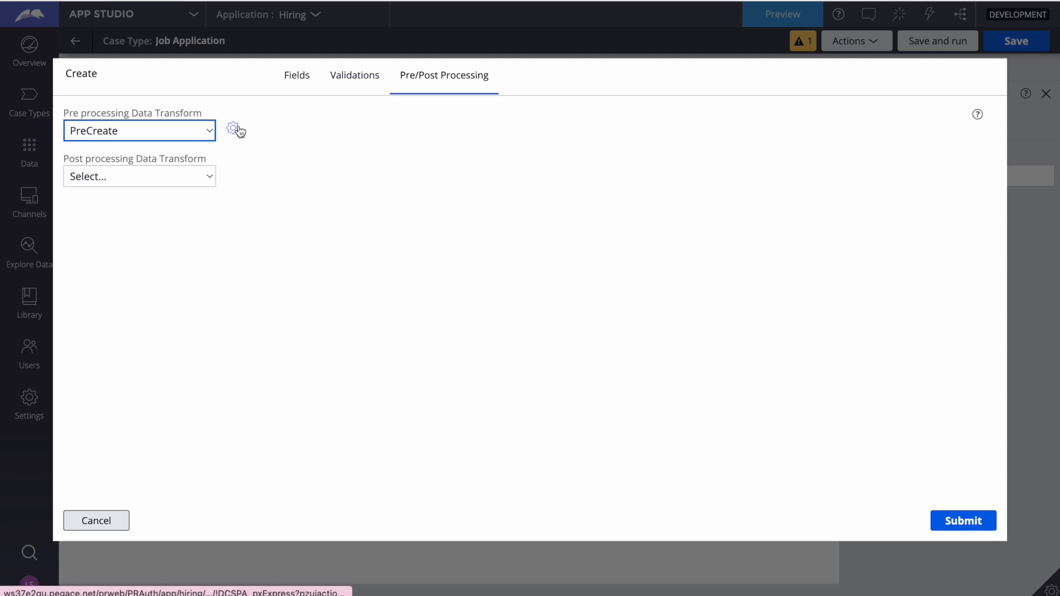
pyautogui.click(234, 128)
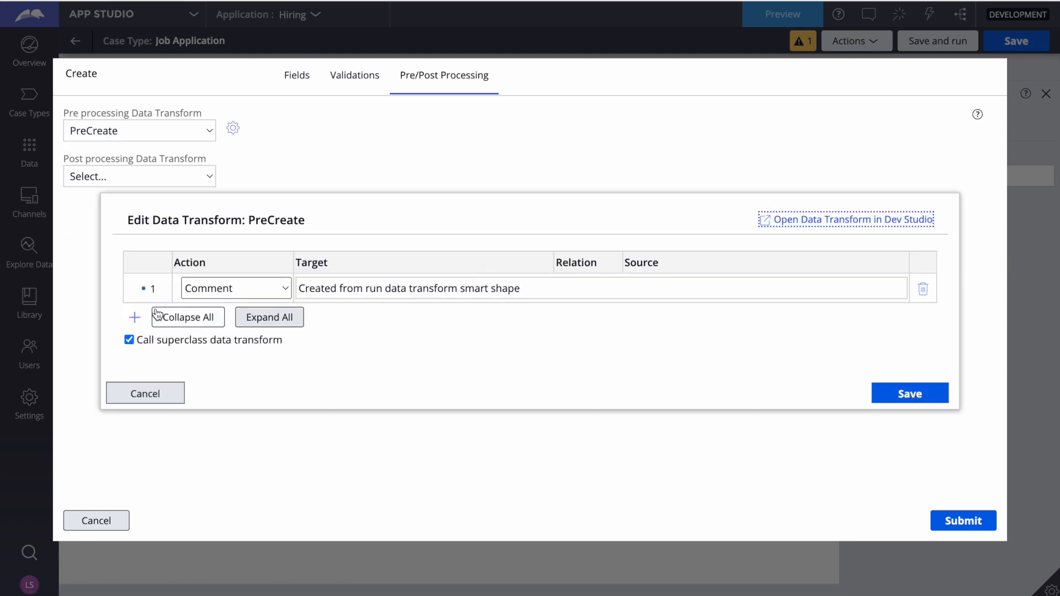
# Add a Set action to the PreCreate data transform with .Applicant.EmailAddress as its target
pyautogui.click(135, 317)
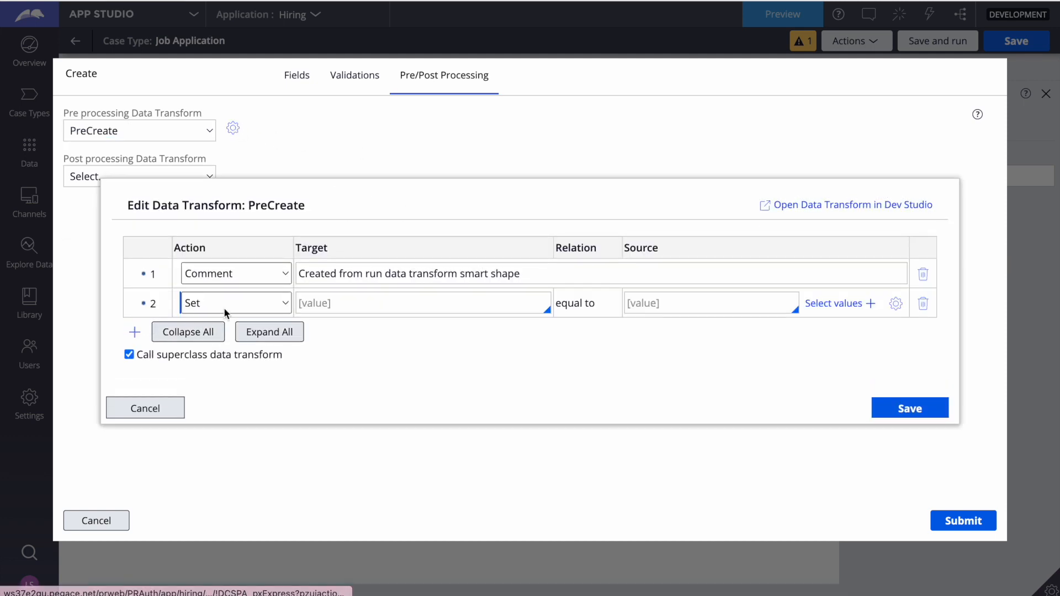
pyautogui.click(356, 302)
pyautogui.write('.')
pyautogui.press('Down')
pyautogui.press('Return')
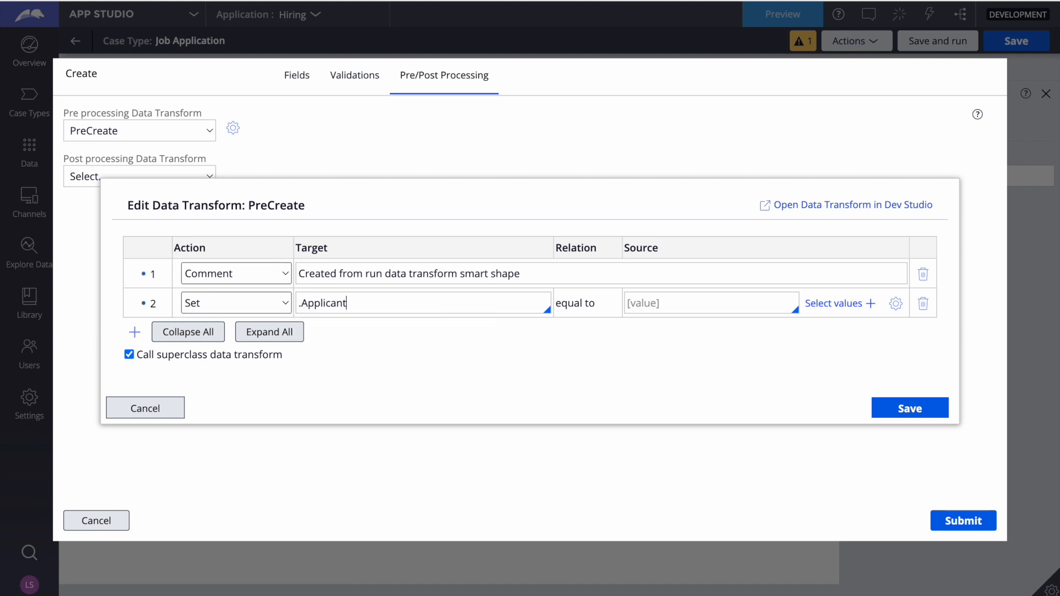
pyautogui.write('.')
pyautogui.press('Down')
pyautogui.press('Return')
# Enter the applicant's email address in quotes as the source of the .Applicant.EmailAddress action and save the data transform
pyautogui.click(631, 302)
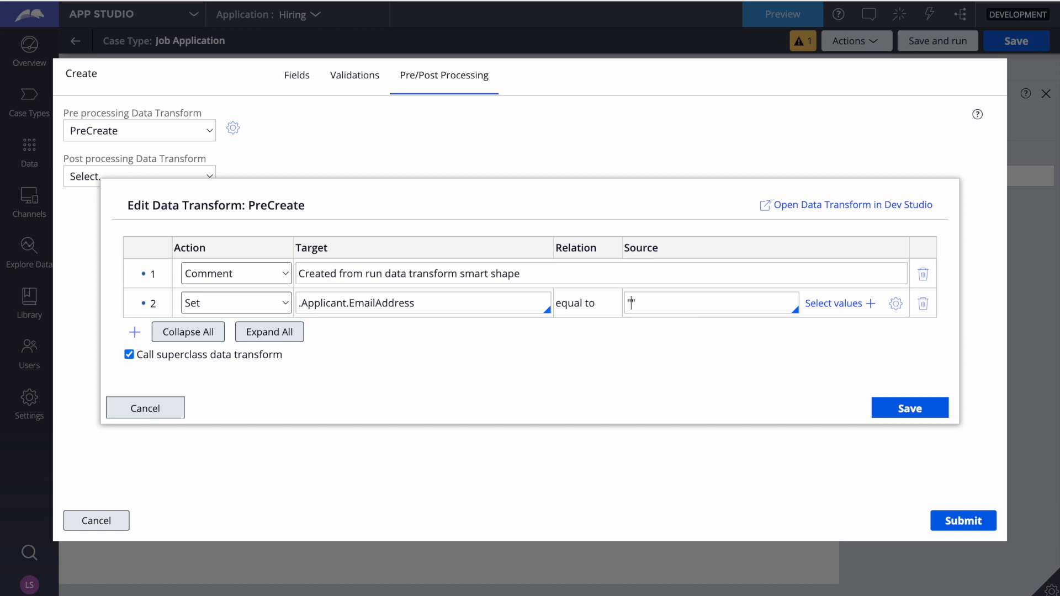
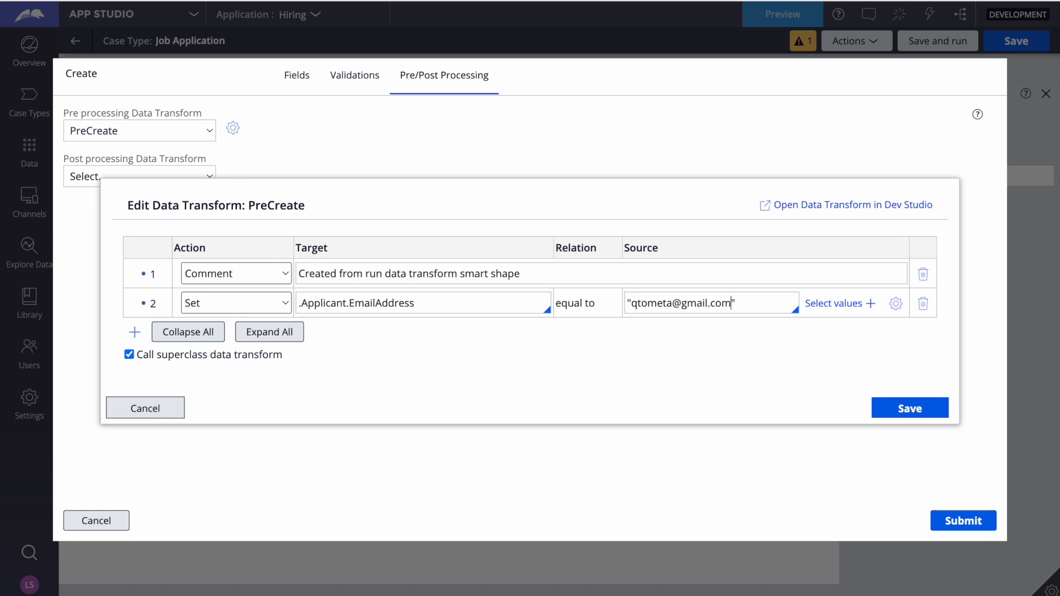
pyautogui.click(932, 411)
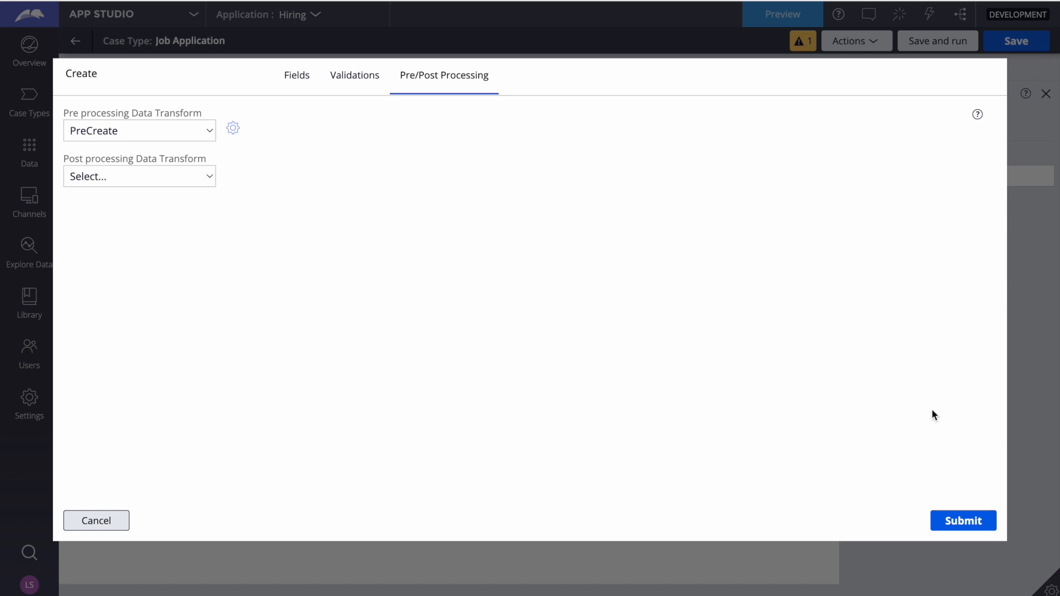
# Define a new post-processing data transform named PostCreate for the Create step and open it for editing
pyautogui.click(149, 173)
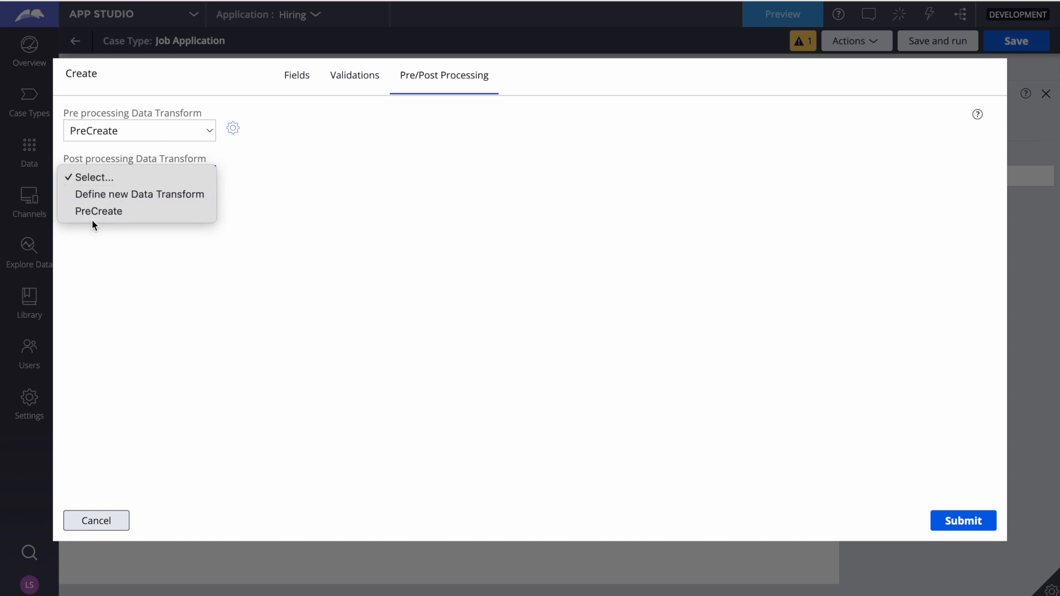
pyautogui.click(129, 193)
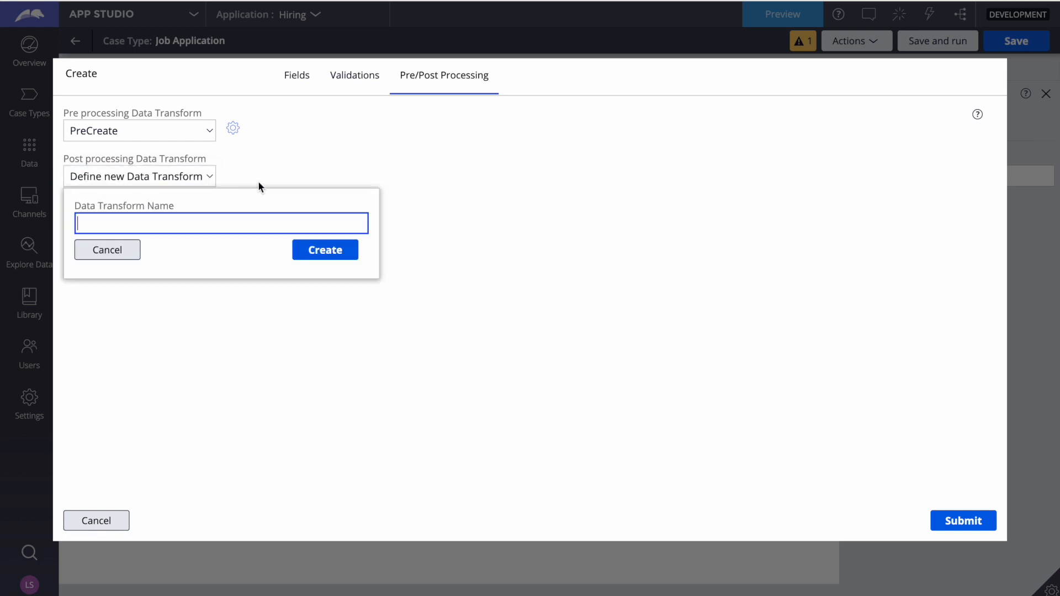
pyautogui.write('PostCreate')
pyautogui.click(308, 252)
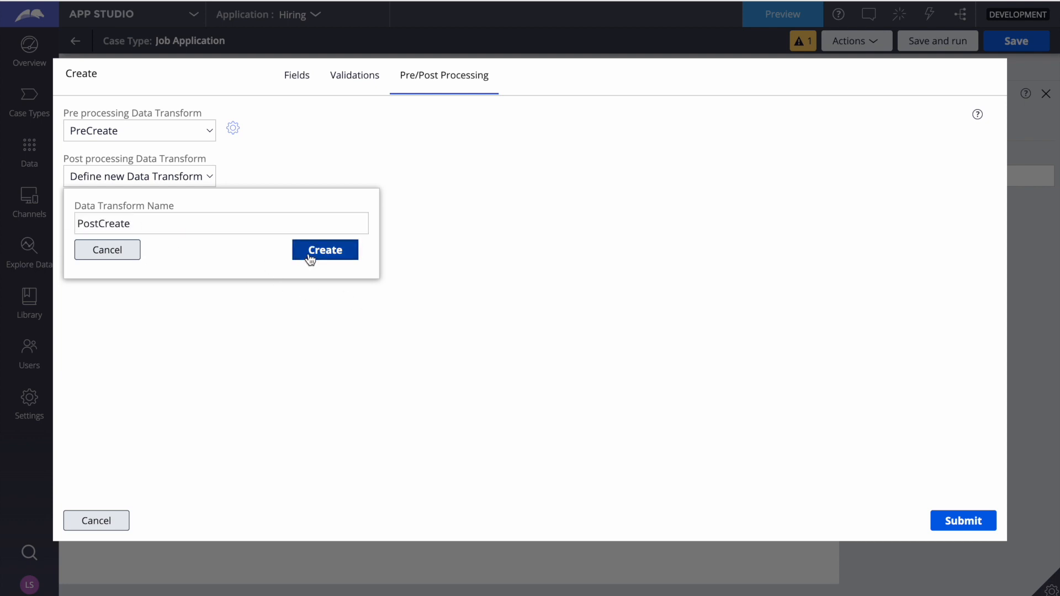
pyautogui.click(232, 174)
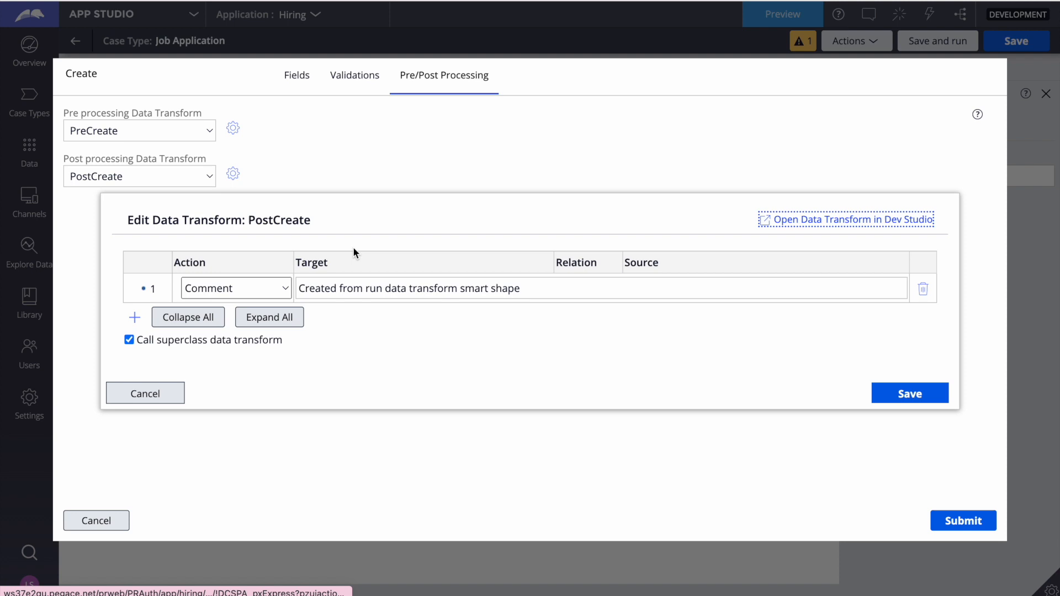
# Add a Set action to the PostCreate data transform with .Applicant.pyLabel as its target
pyautogui.click(134, 332)
pyautogui.click(361, 305)
pyautogui.write('.pyNote')
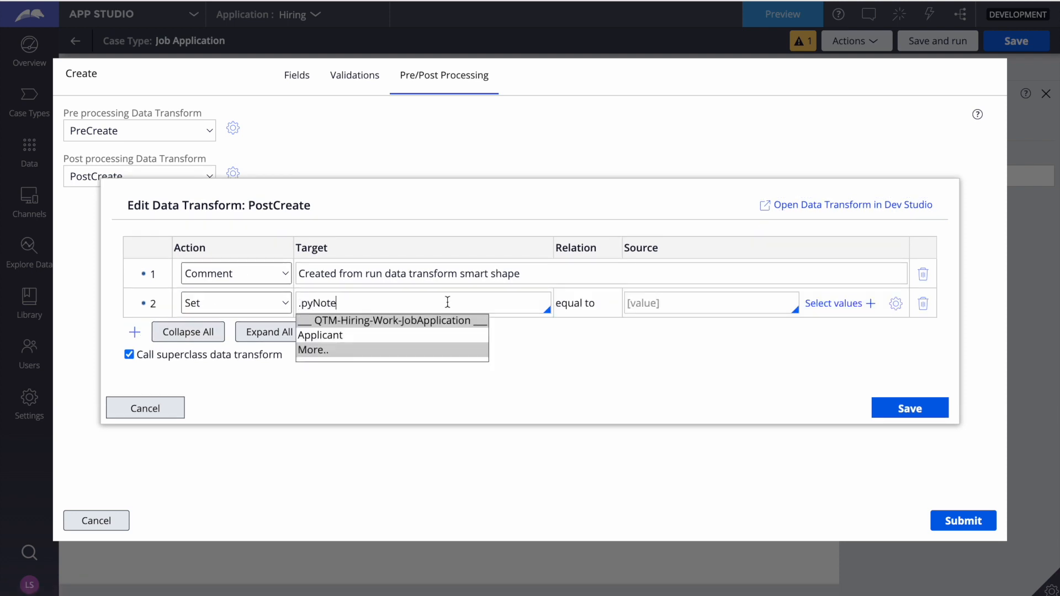
pyautogui.click(683, 302)
pyautogui.tripleClick(315, 303)
pyautogui.press('BackSpace')
pyautogui.write('.Applicant')
pyautogui.press('Return')
pyautogui.write('.pyLabel')
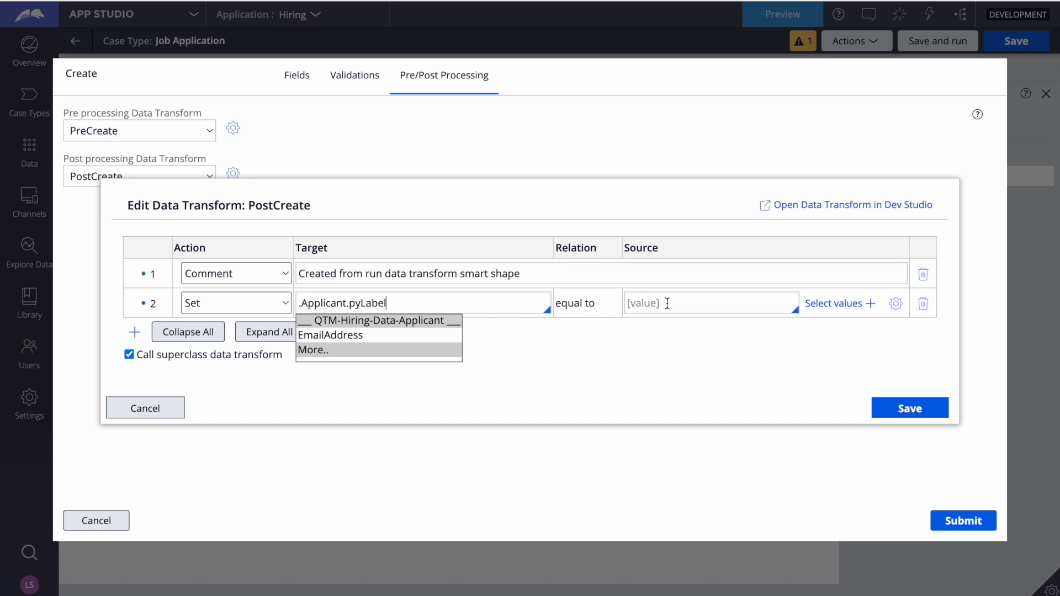
# Set the .Applicant.pyLabel source to "Qtometa" and save the data transform, the Create view configuration and the case type
pyautogui.click(642, 307)
pyautogui.write('""')
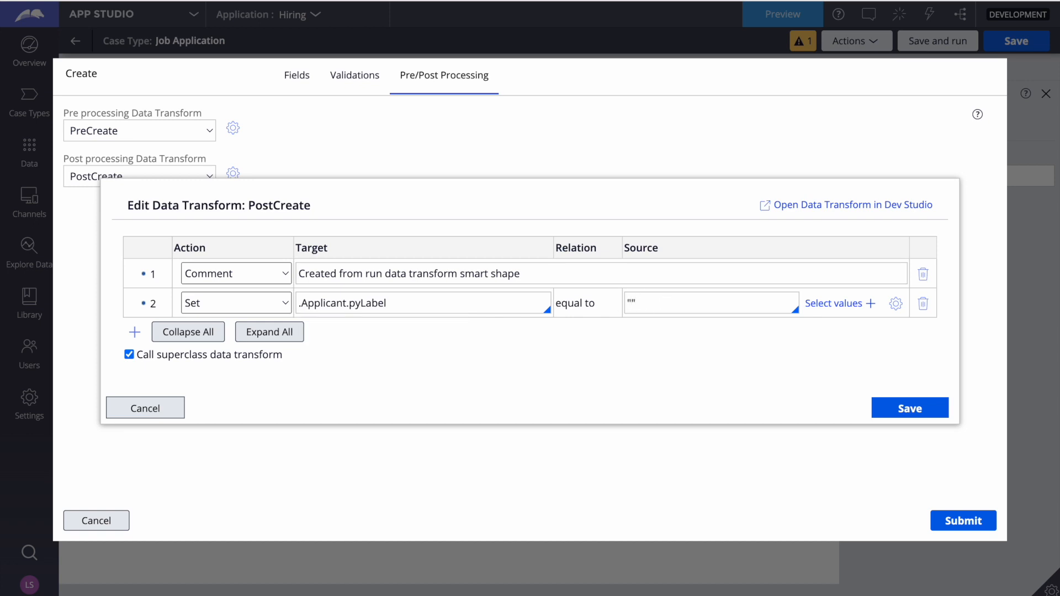
pyautogui.write('W')
pyautogui.press('BackSpace')
pyautogui.write('Qtsmets')
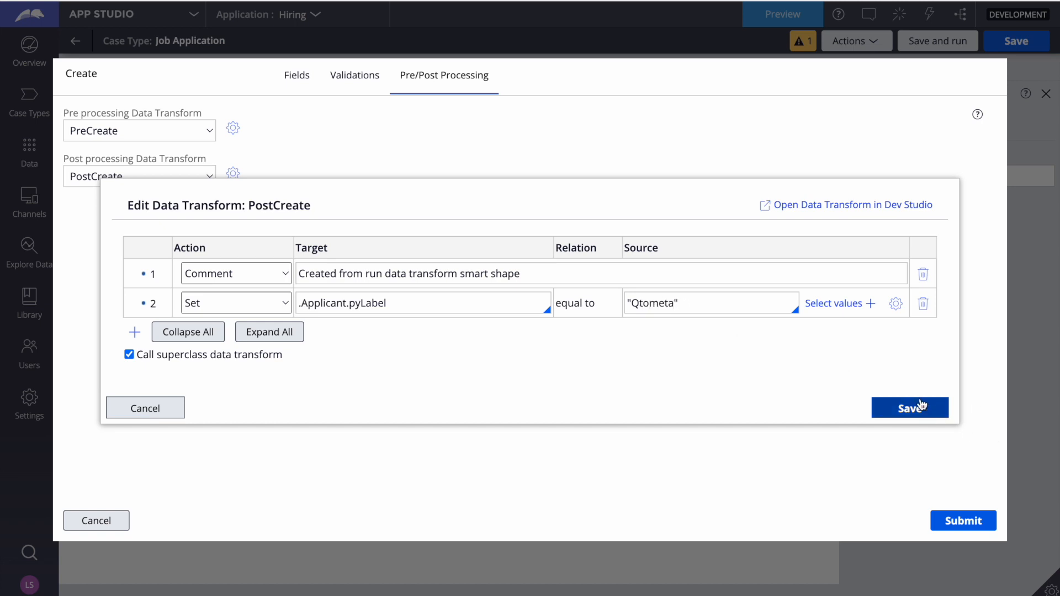
pyautogui.click(919, 399)
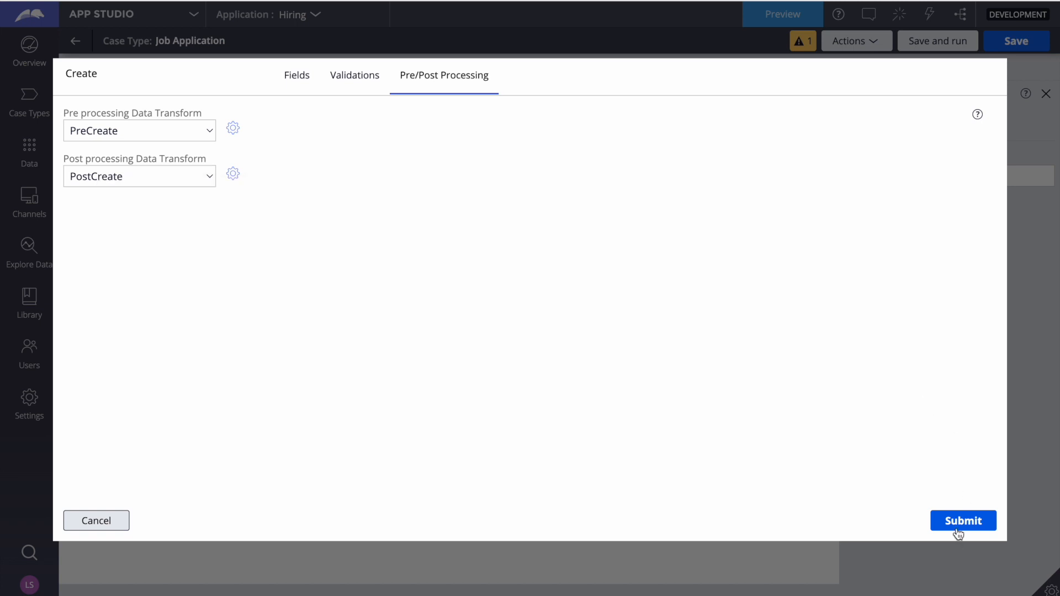
pyautogui.click(960, 520)
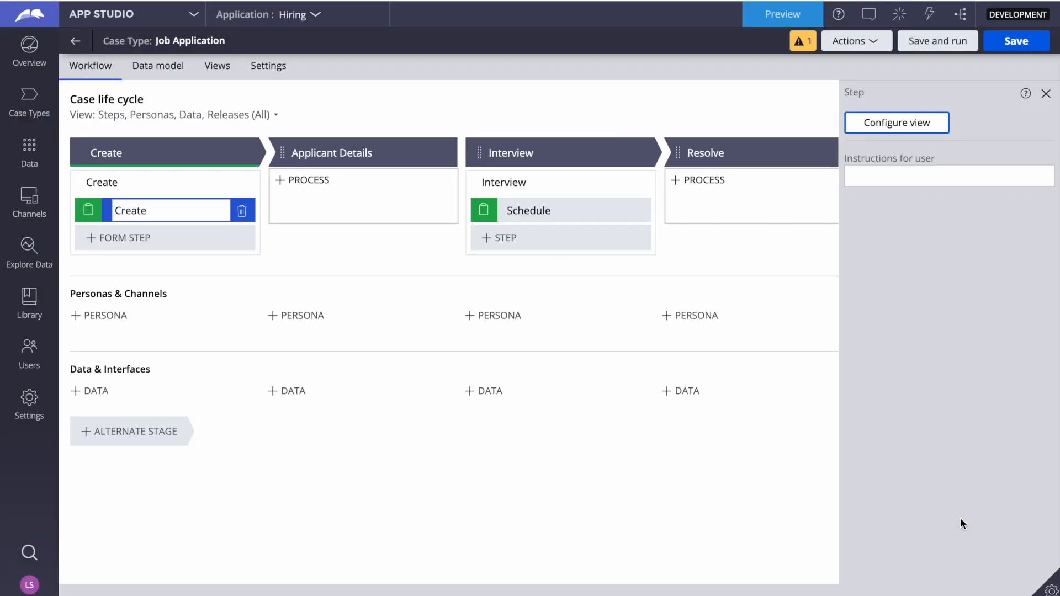
pyautogui.click(1015, 43)
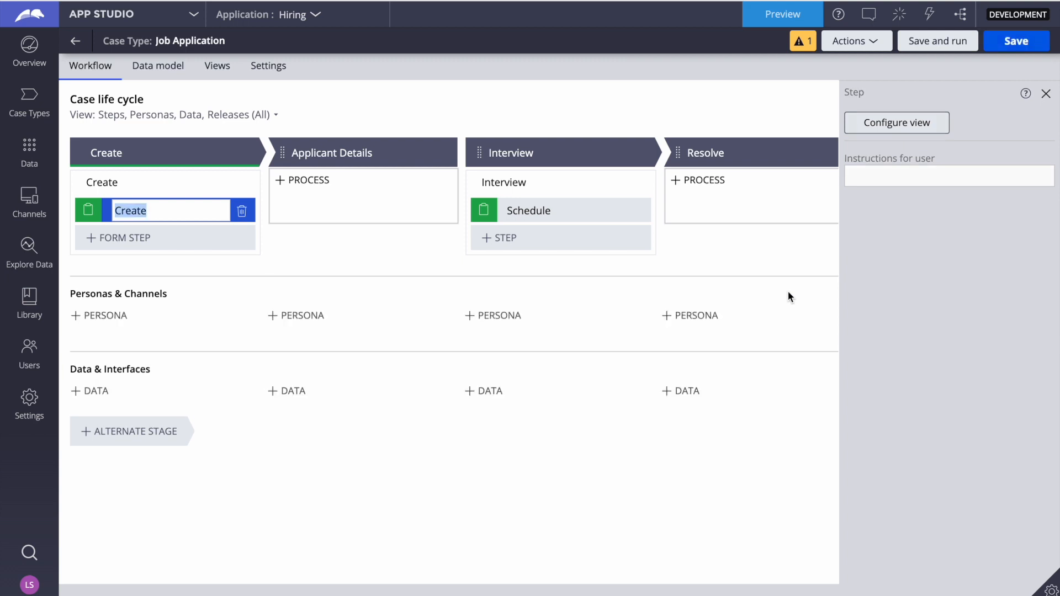
# Switch to PowerPoint and review the slide's bullets on the new application, work queue, data transform and pre/post processing
pyautogui.press('F4')
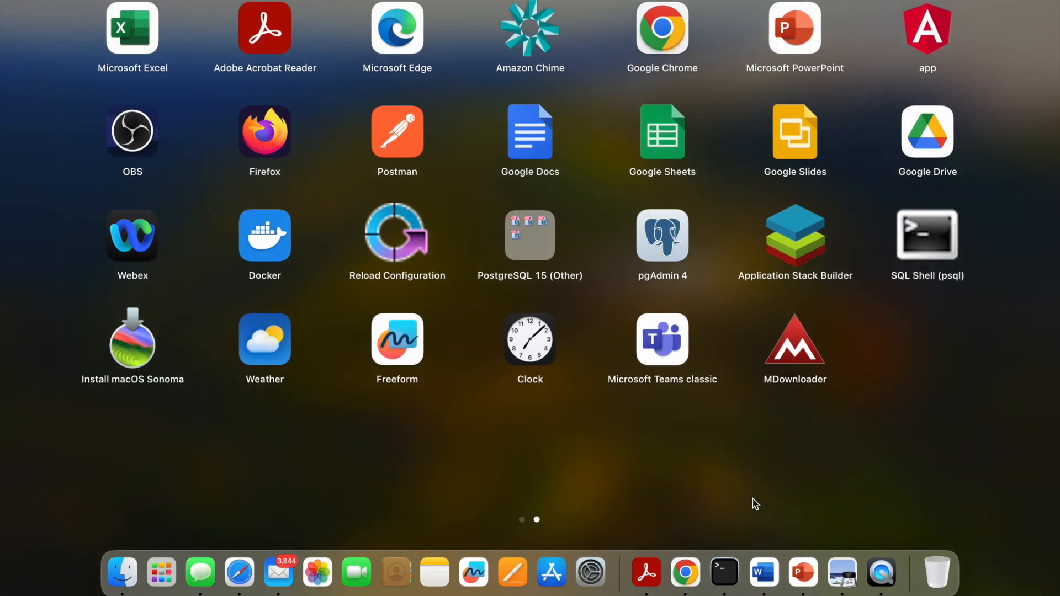
pyautogui.click(801, 574)
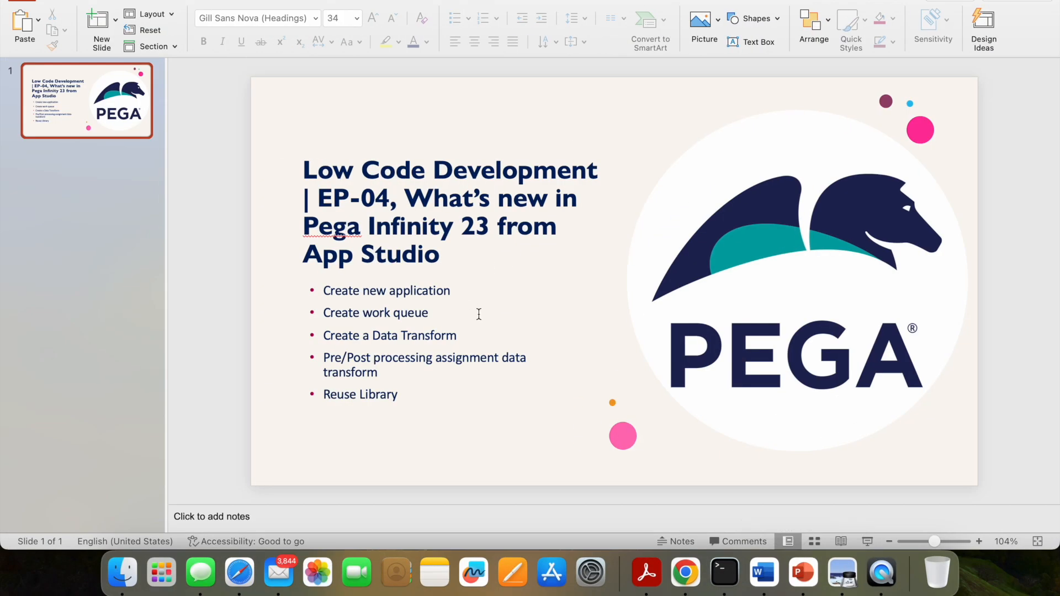
pyautogui.moveTo(456, 290); pyautogui.dragTo(337, 288)
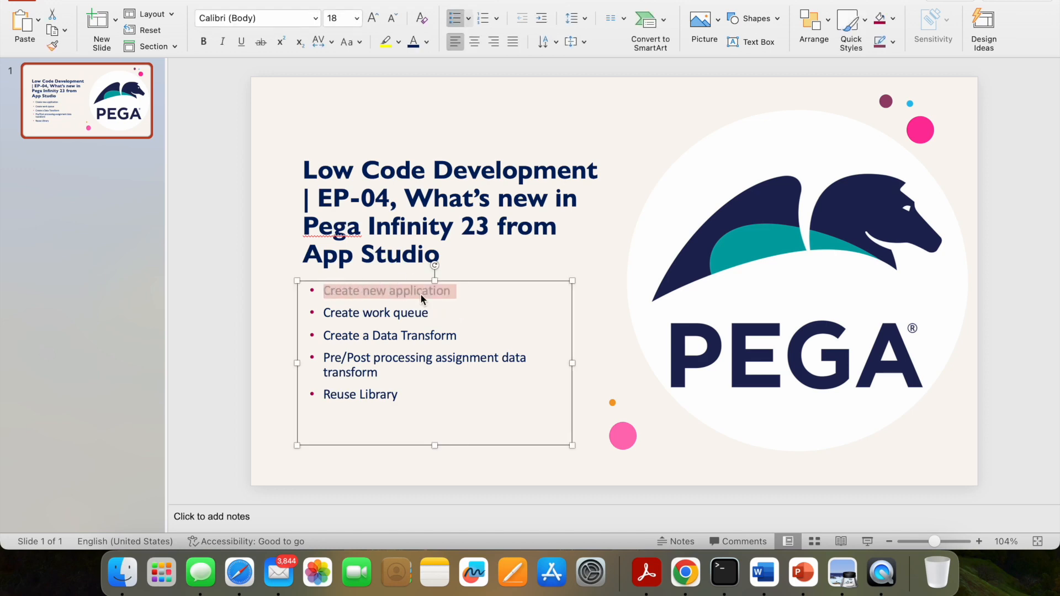
pyautogui.click(408, 315)
pyautogui.doubleClick(410, 315)
pyautogui.moveTo(410, 315); pyautogui.dragTo(331, 315)
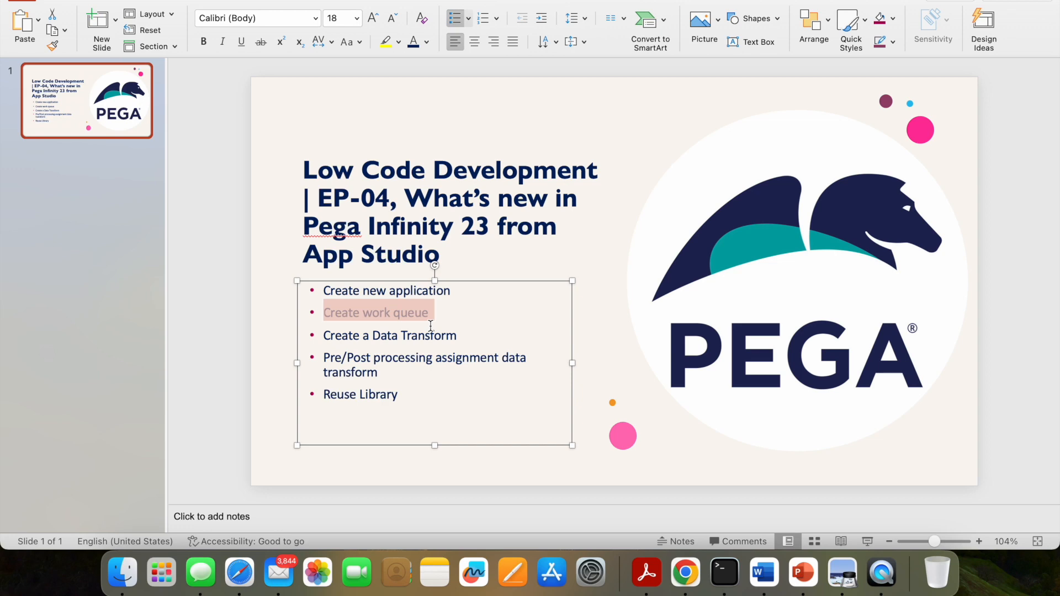
pyautogui.click(457, 334)
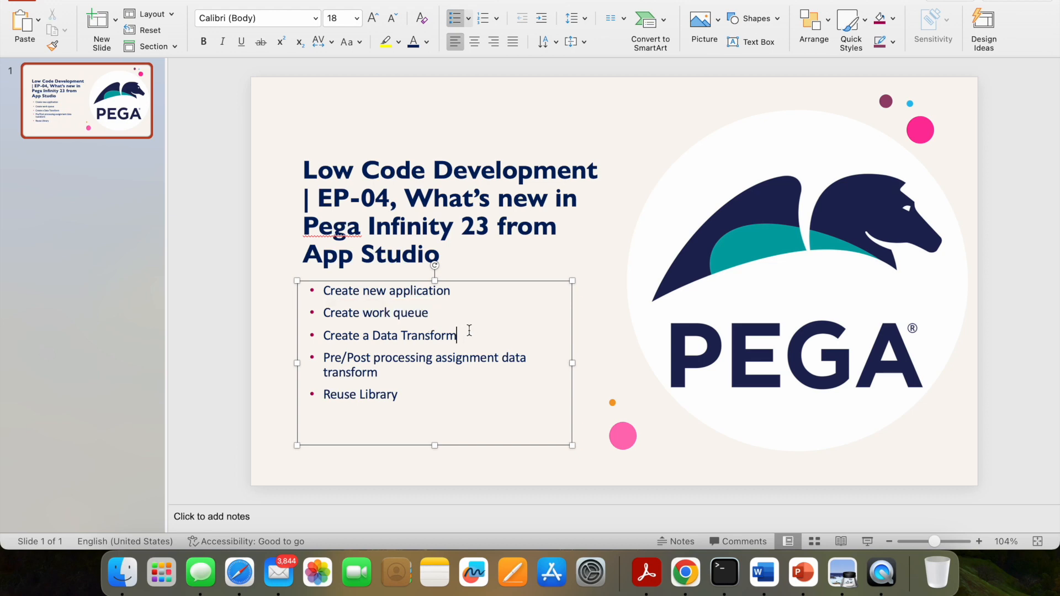
pyautogui.tripleClick(348, 367)
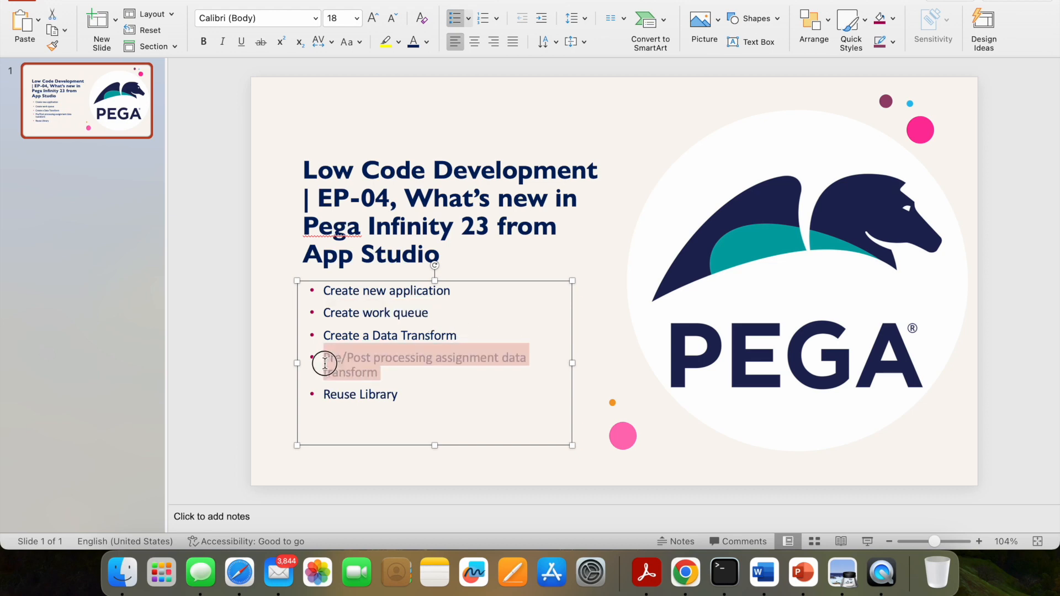
pyautogui.click(439, 374)
pyautogui.moveTo(459, 334); pyautogui.dragTo(340, 337)
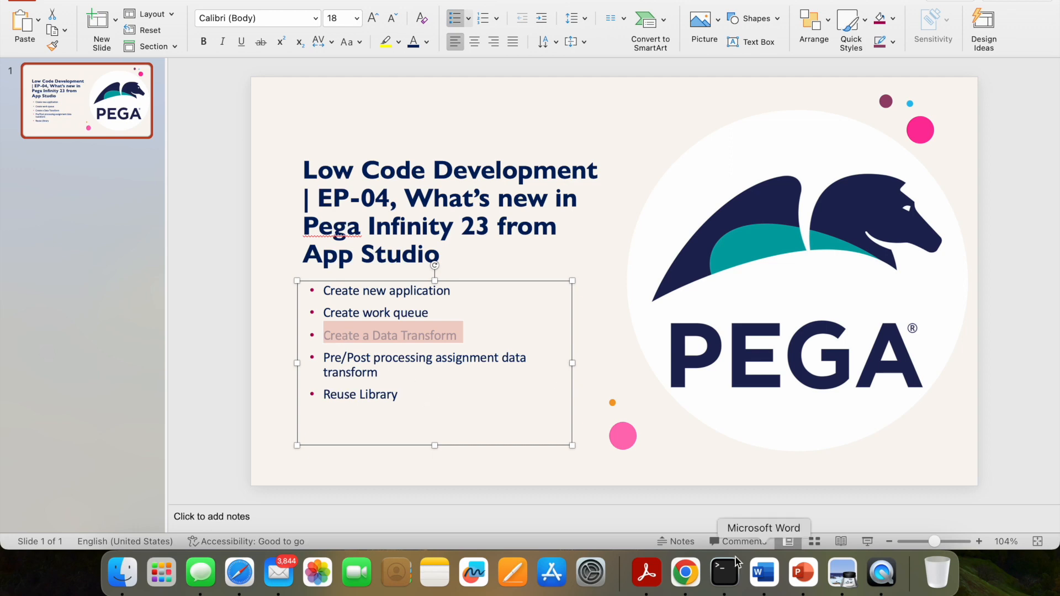
# Switch back to Chrome and add a Collect information step named Applicant Details to the Applicant Details stage
pyautogui.click(685, 572)
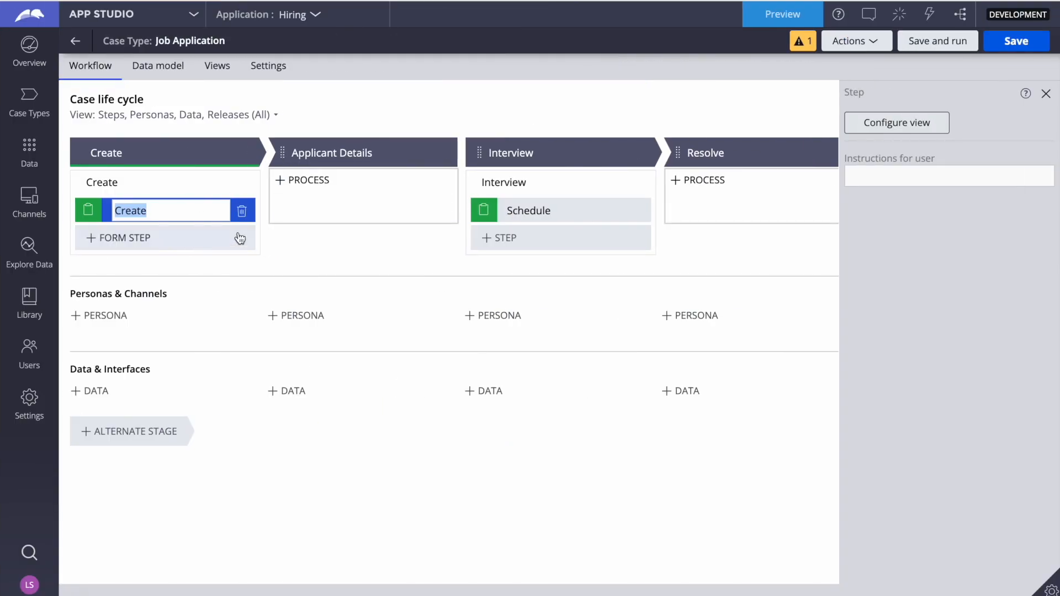
pyautogui.click(309, 180)
pyautogui.click(324, 219)
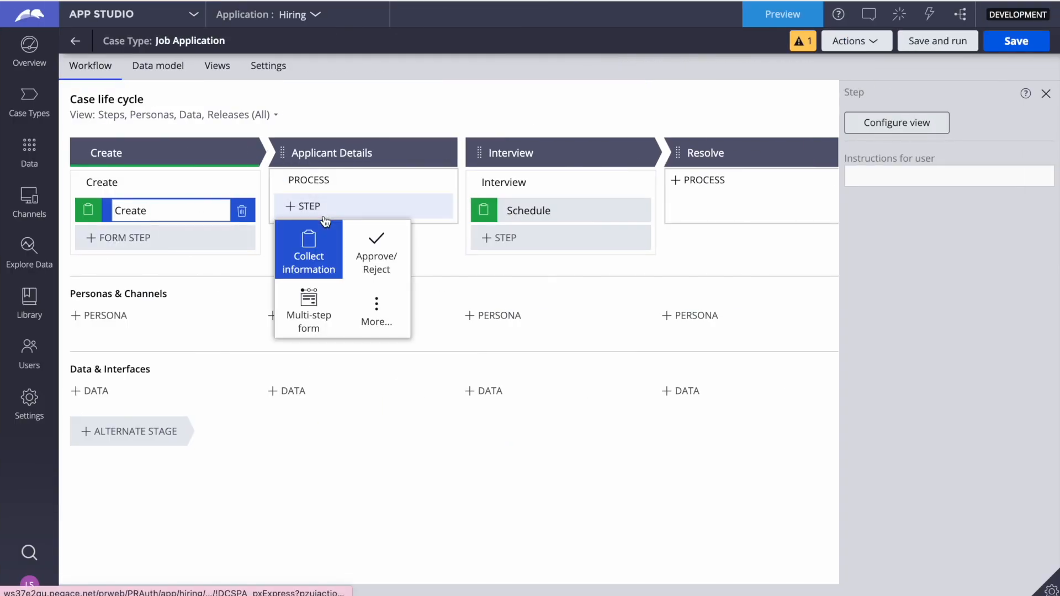
pyautogui.click(307, 252)
pyautogui.write('Applucabt')
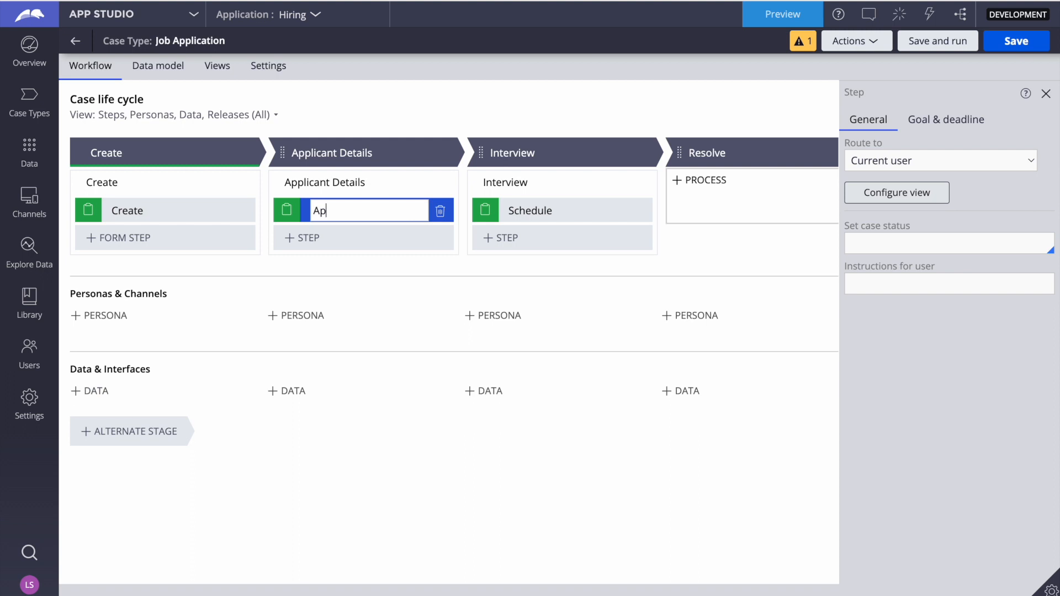
pyautogui.press('BackSpace')
pyautogui.press('BackSpace')
pyautogui.press('BackSpace')
pyautogui.press('BackSpace')
pyautogui.write('icanmt Details')
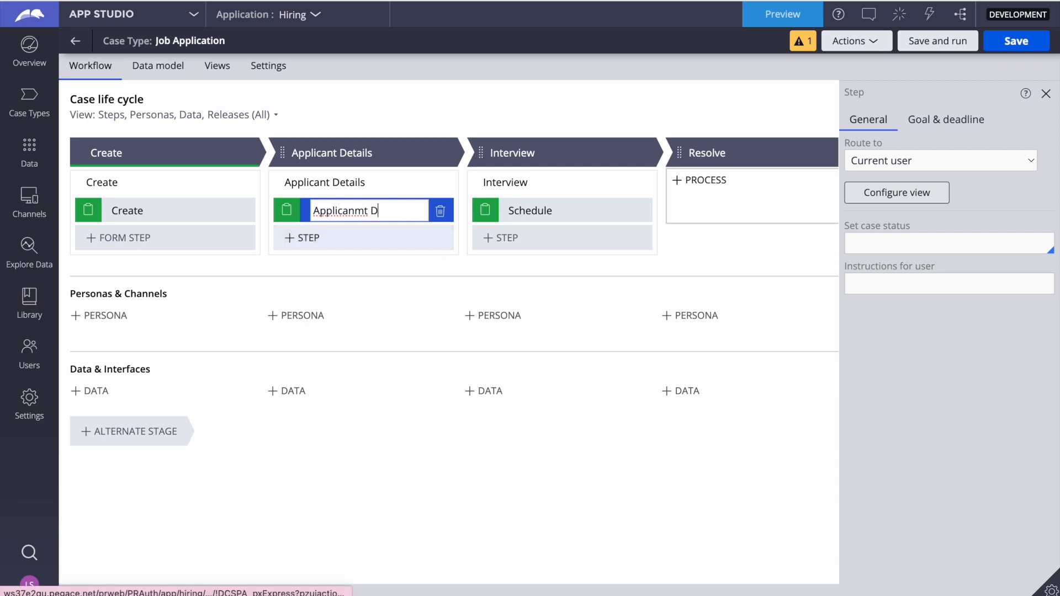
pyautogui.rightClick(340, 209)
pyautogui.click(353, 215)
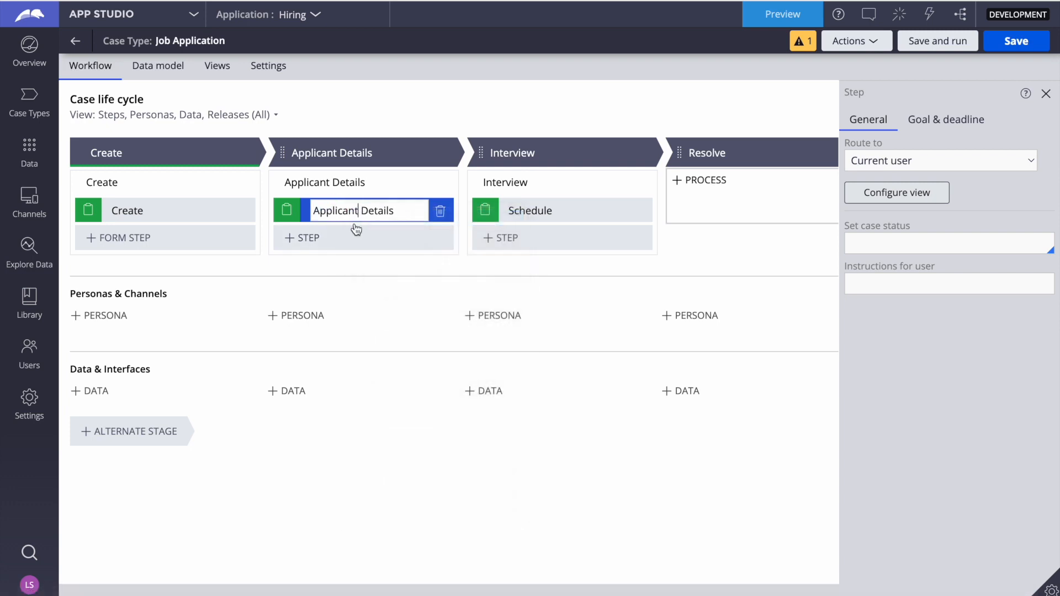
# Add a Run data transform automation step after the Applicant Details step in the Applicant Details stage
pyautogui.click(323, 239)
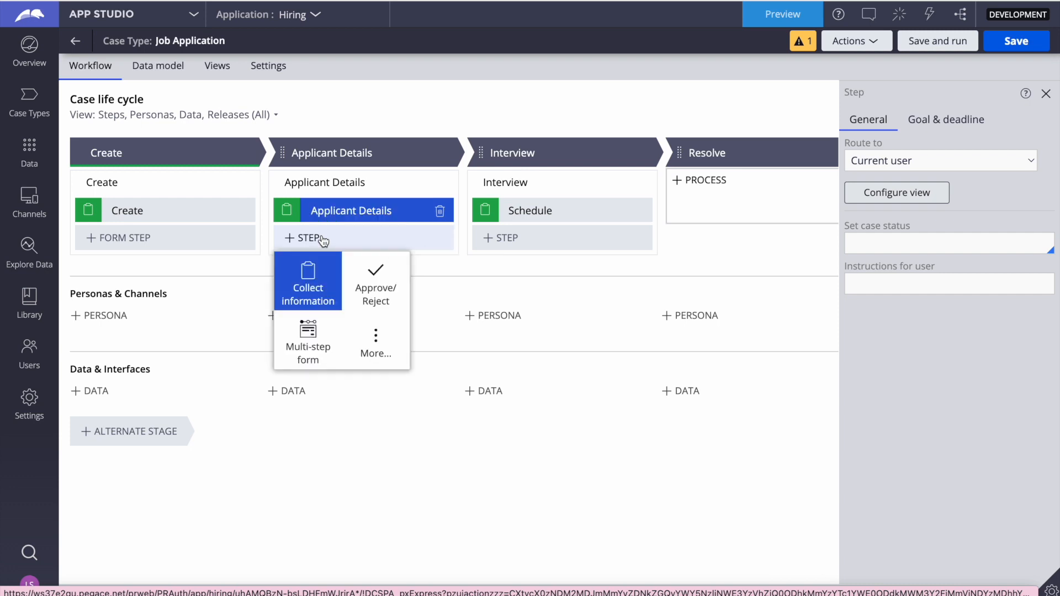
pyautogui.click(375, 339)
pyautogui.click(393, 369)
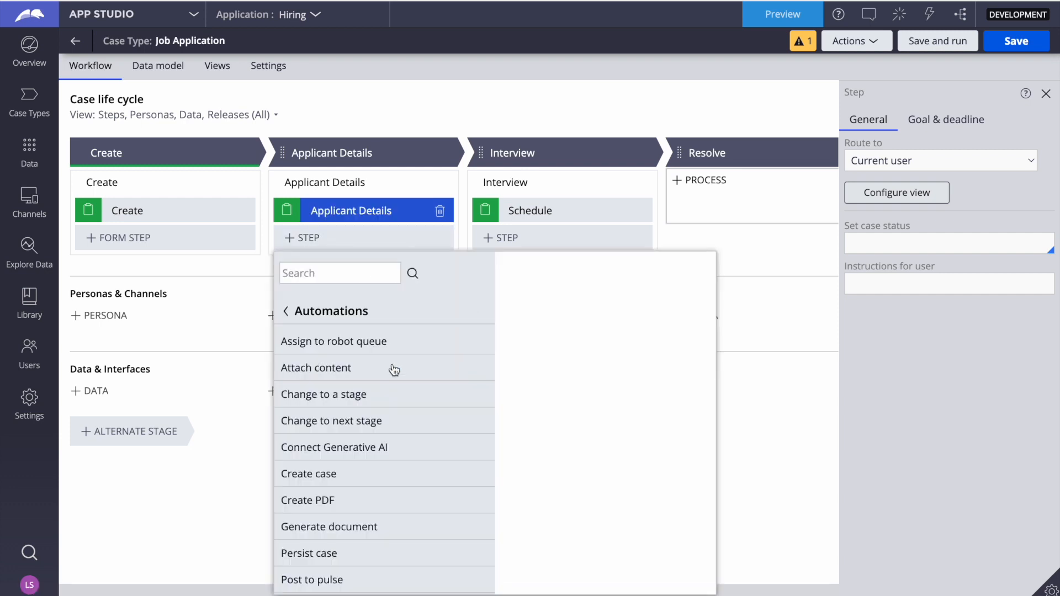
pyautogui.scroll(-3, 338, 466)
pyautogui.scroll(-3, 325, 497)
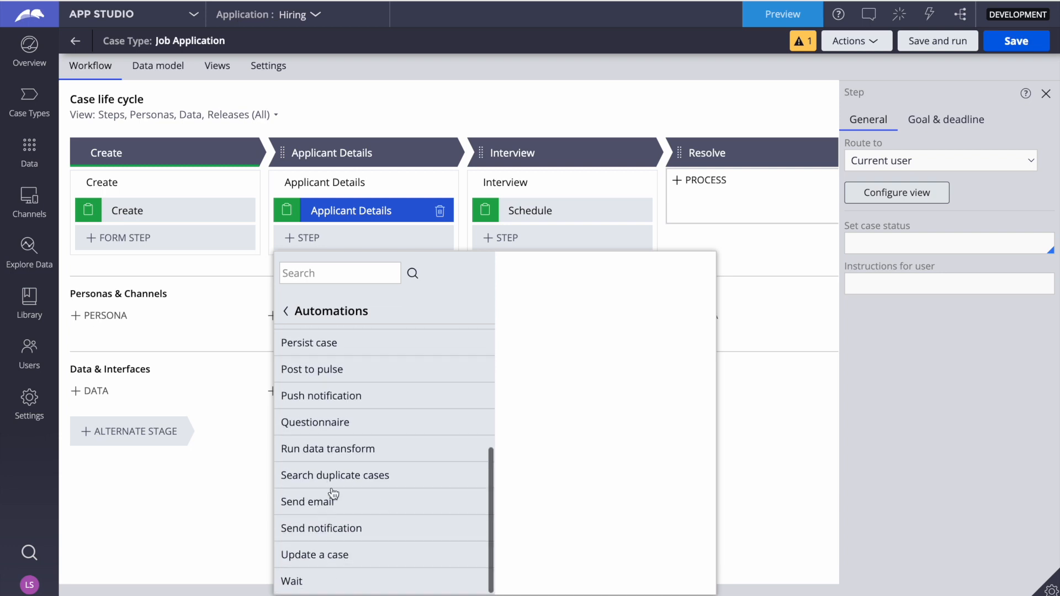
pyautogui.click(332, 454)
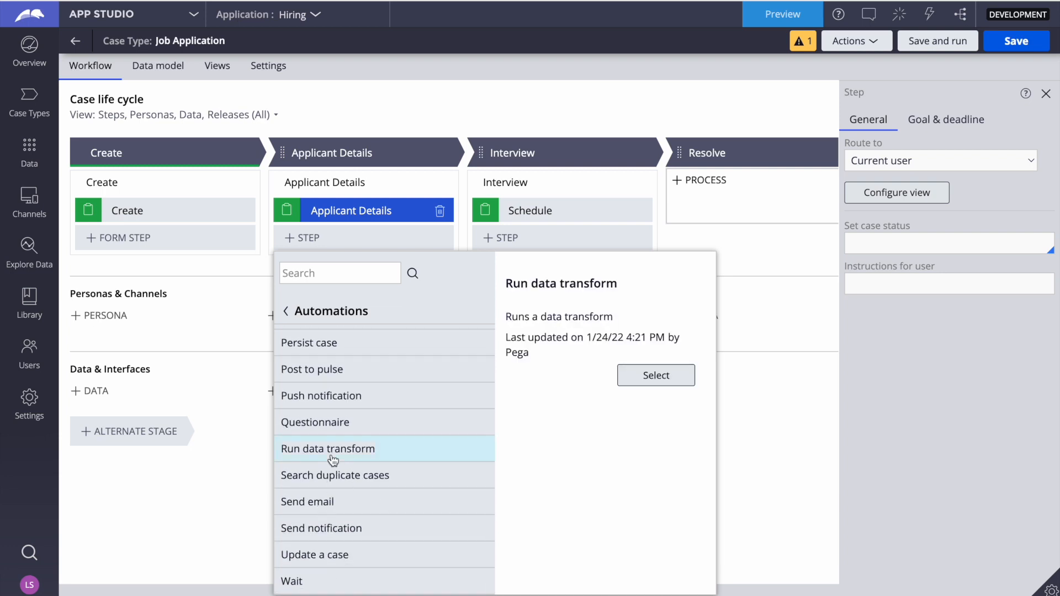
pyautogui.click(643, 377)
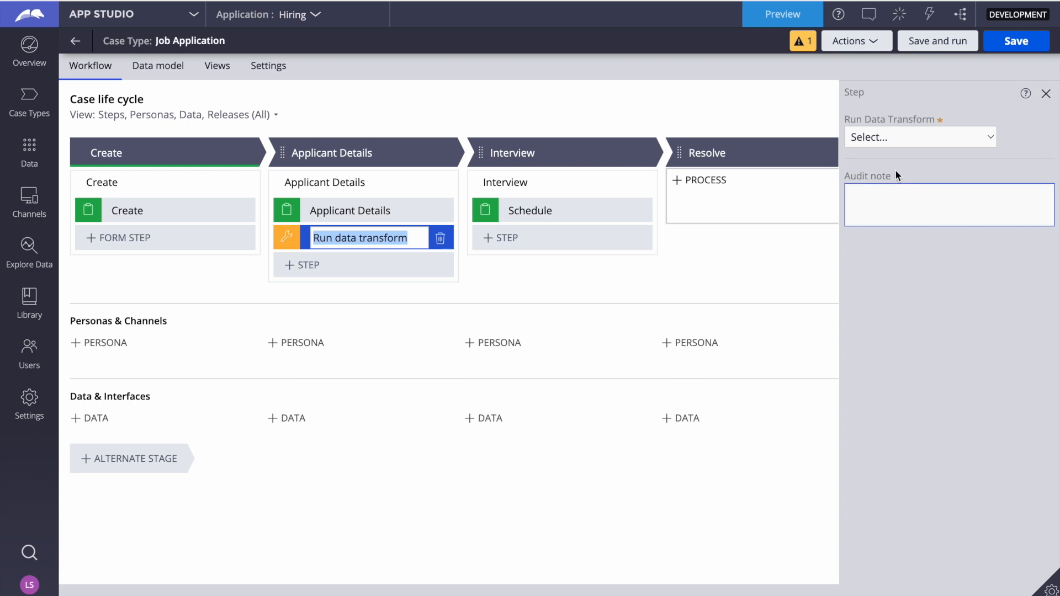
# Define a new data transform named Post Applicant Details for the Run data transform step
pyautogui.click(936, 132)
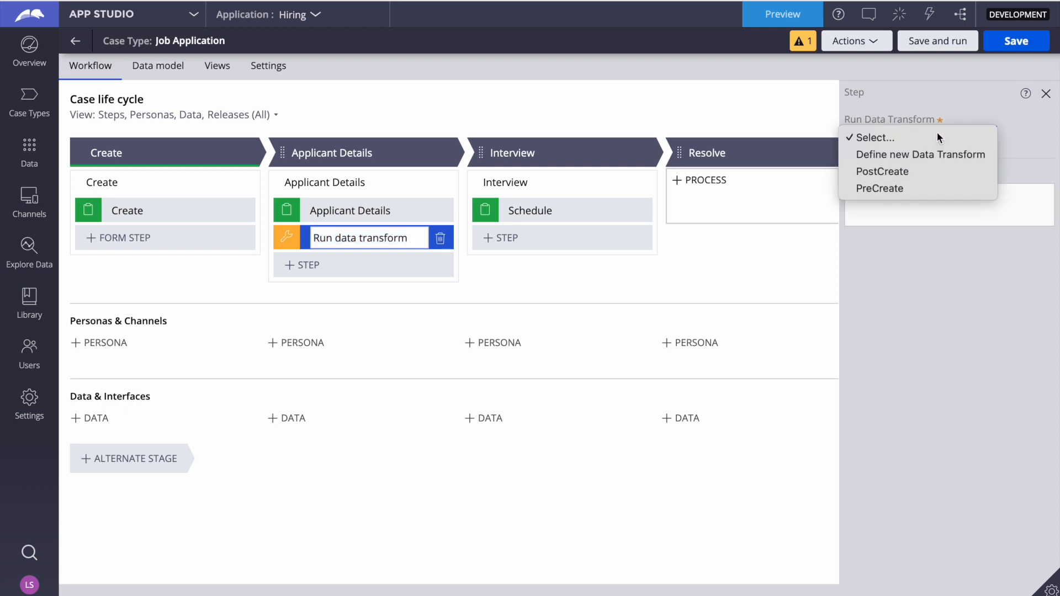
pyautogui.click(894, 157)
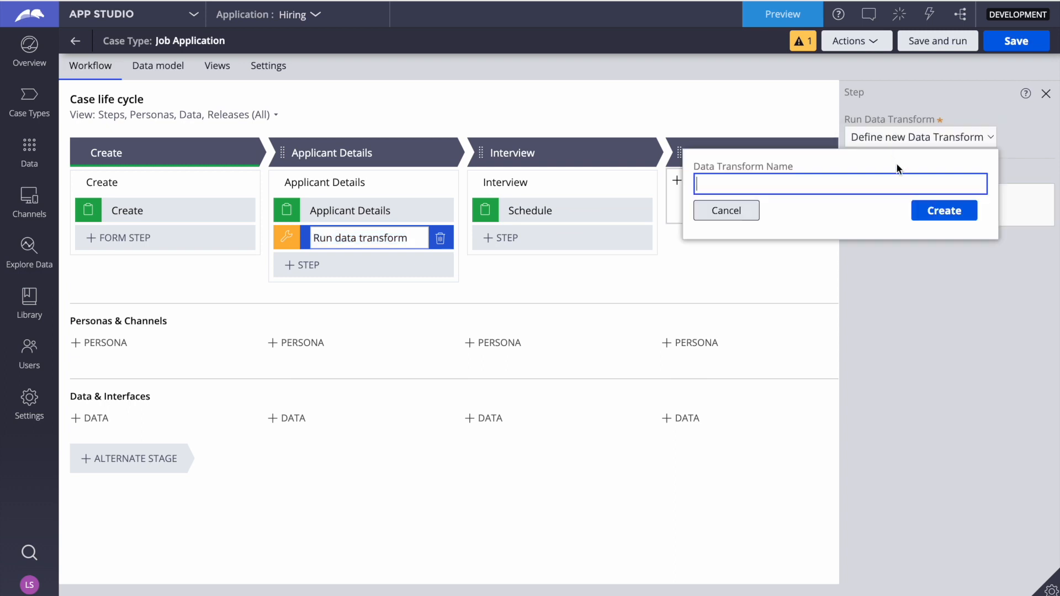
pyautogui.write('Post Applicant Details')
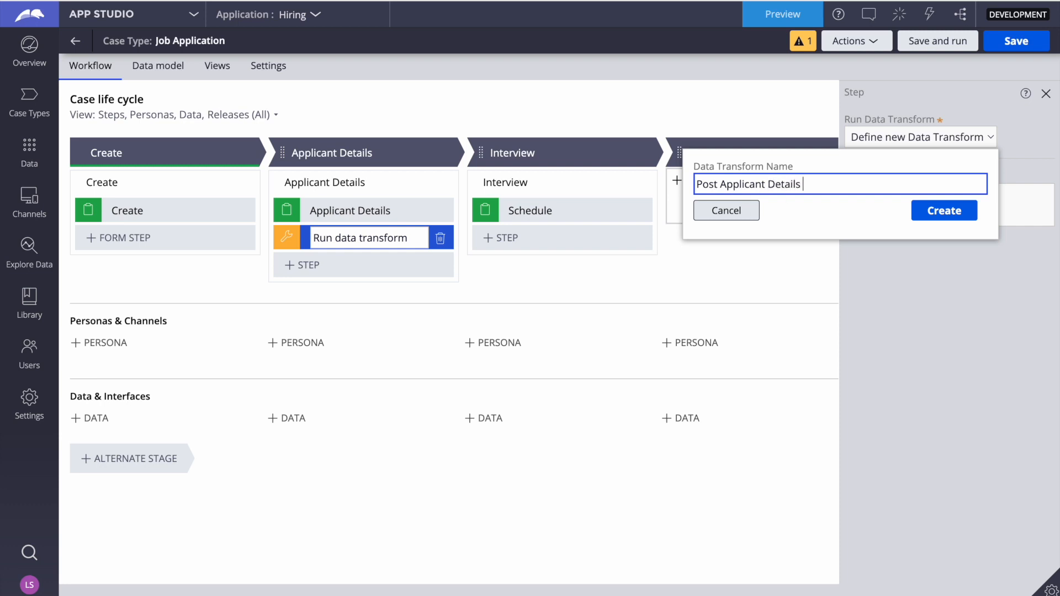
pyautogui.click(944, 211)
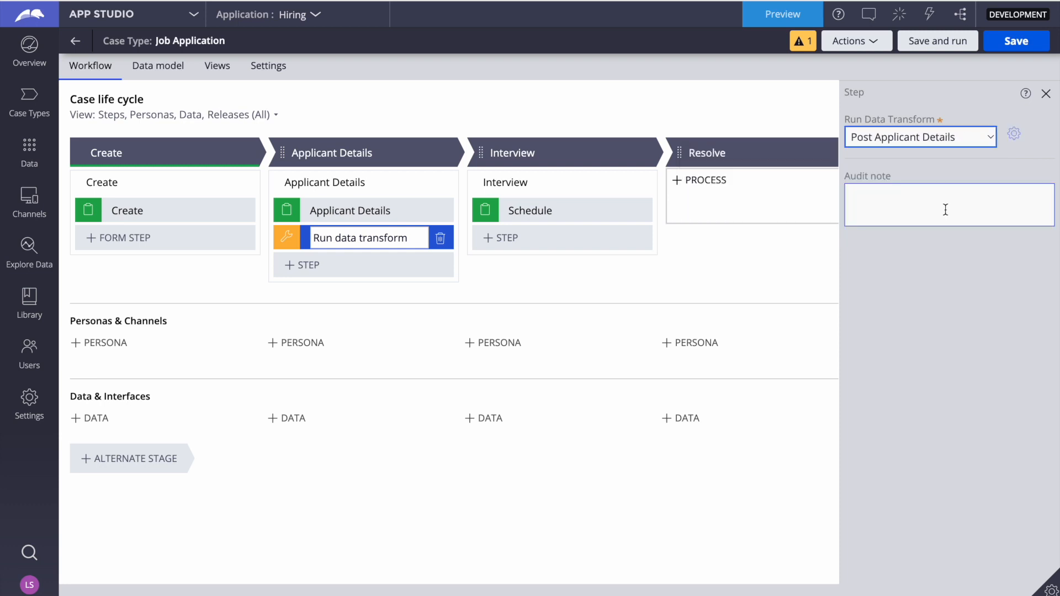
# Open the Post Applicant Details data transform and add a Set row with the target .Applicant.pyNote
pyautogui.click(1016, 135)
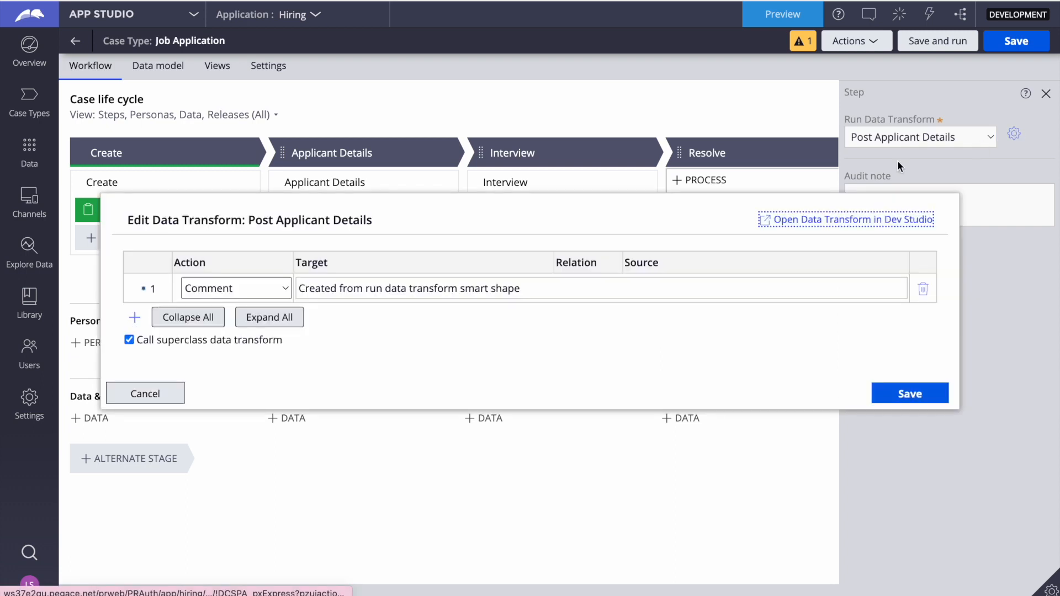
pyautogui.click(134, 332)
pyautogui.press('Tab')
pyautogui.write('.ap')
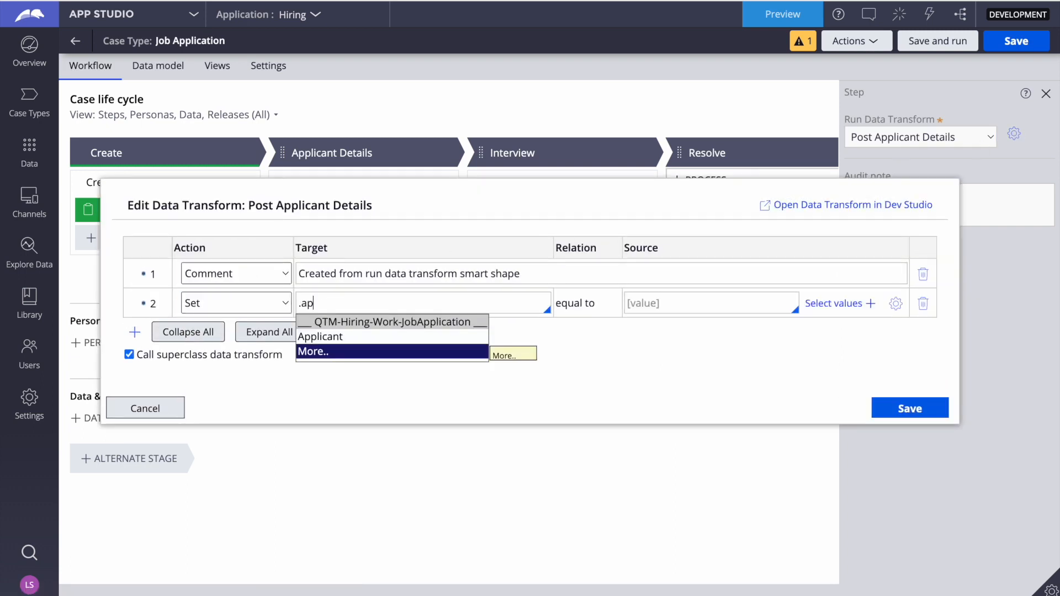
pyautogui.press('Up')
pyautogui.press('Return')
pyautogui.write('\\')
pyautogui.press('BackSpace')
pyautogui.write('.')
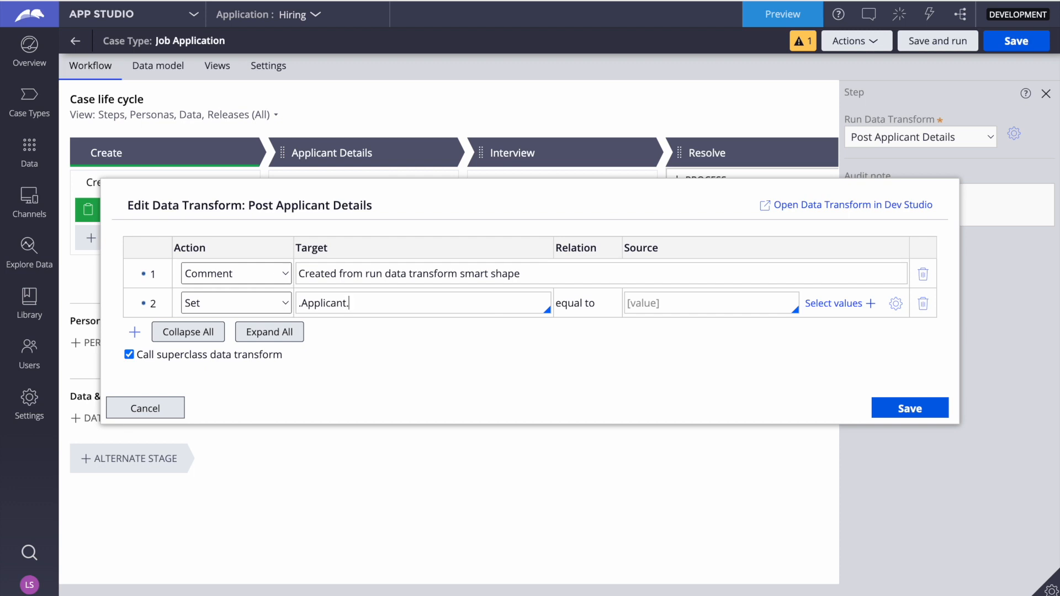
pyautogui.write('pyNote')
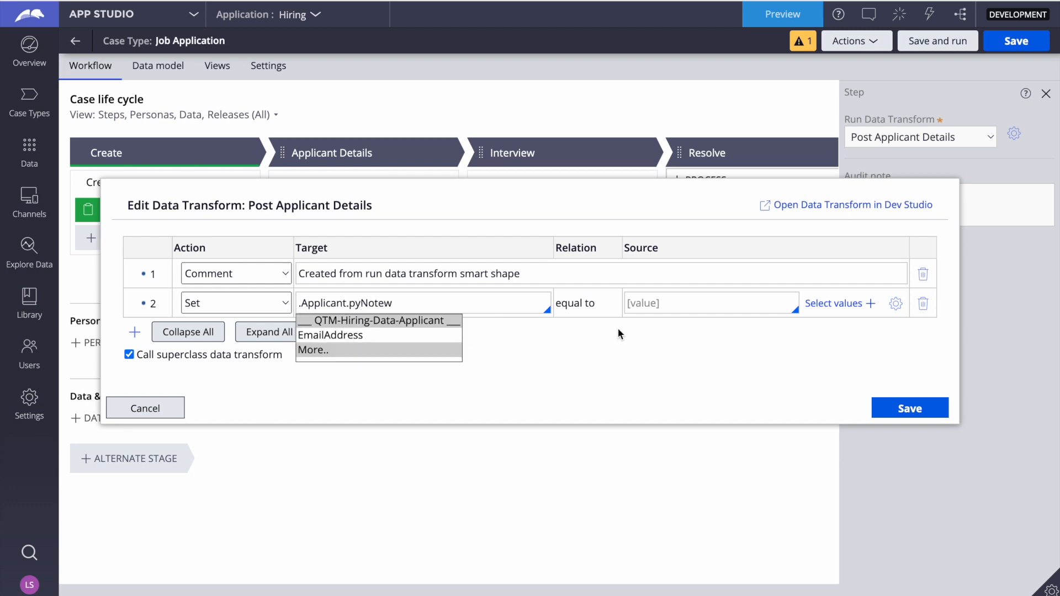
# Set the .Applicant.pyNote source to "Test" and save the data transform and the case type
pyautogui.click(674, 313)
pyautogui.write('"Test')
pyautogui.click(906, 408)
pyautogui.click(1006, 48)
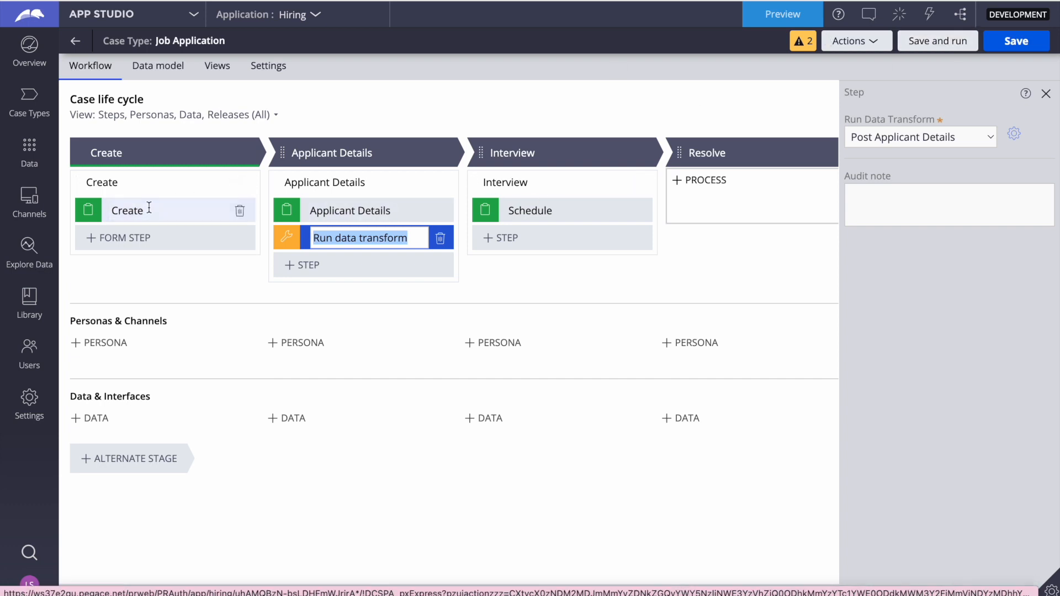
# Save and run the case type, create a Job Application case and advance it to the Schedule assignment in the Interview stage
pyautogui.click(943, 43)
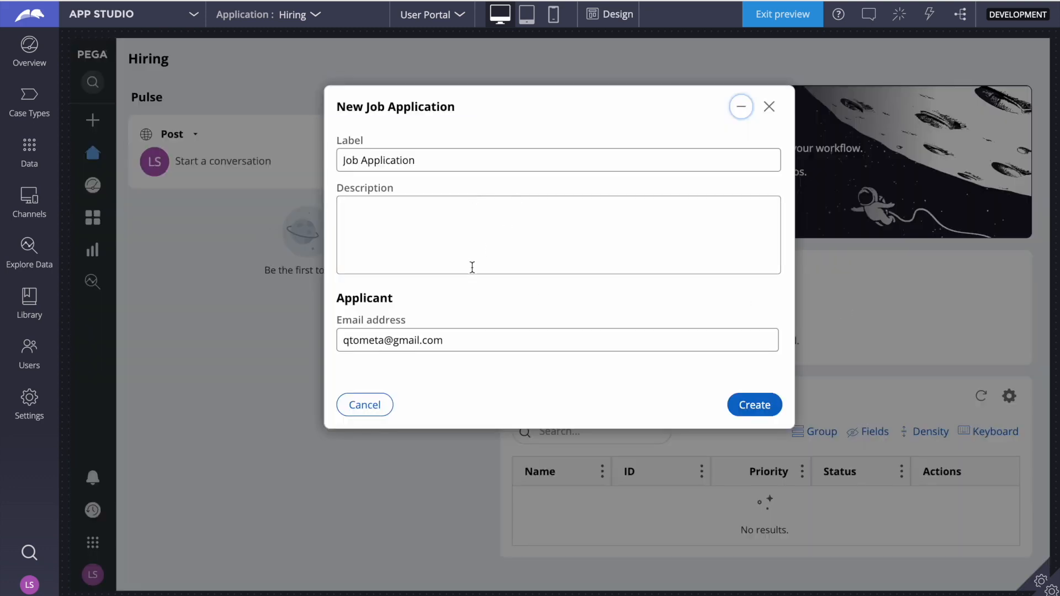
pyautogui.tripleClick(462, 343)
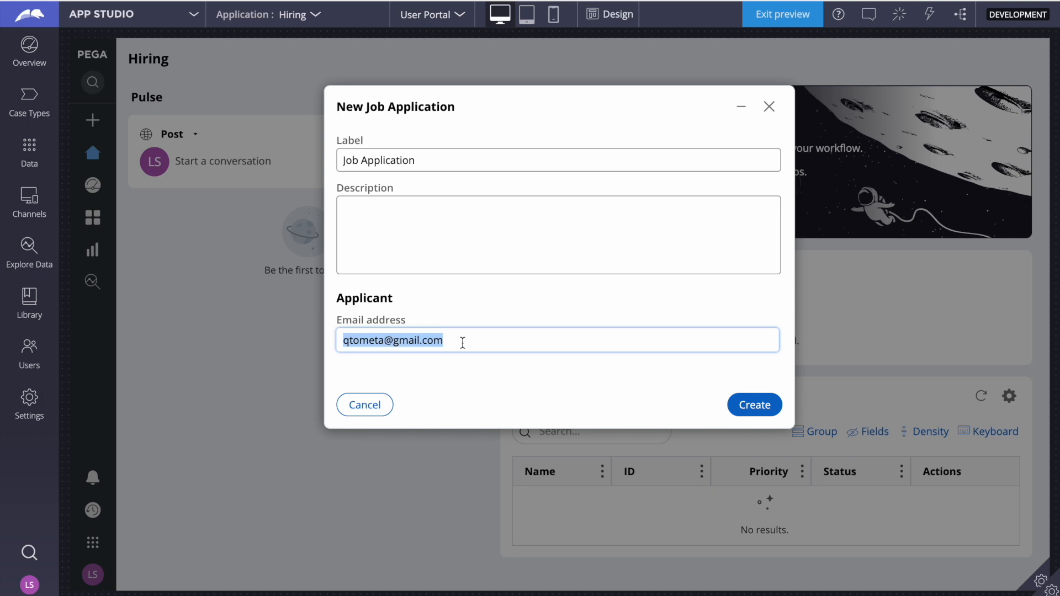
pyautogui.click(755, 404)
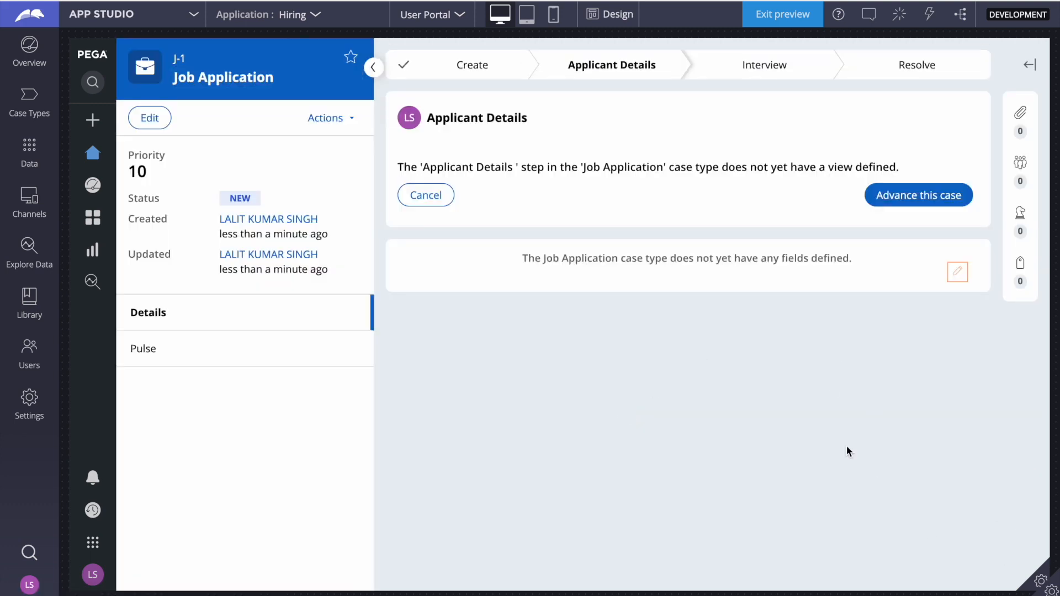
pyautogui.click(903, 199)
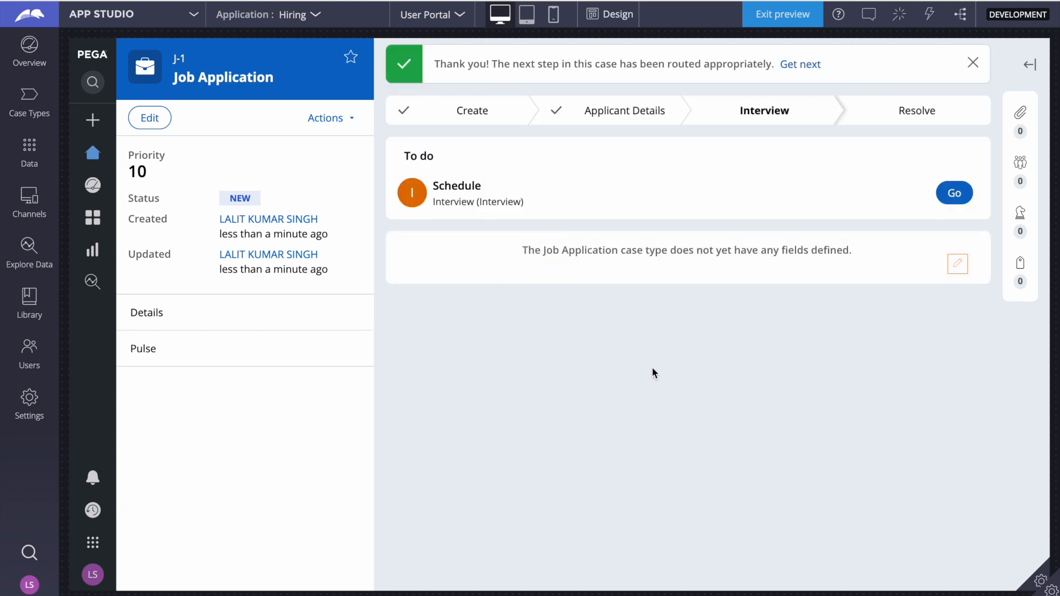
pyautogui.click(955, 194)
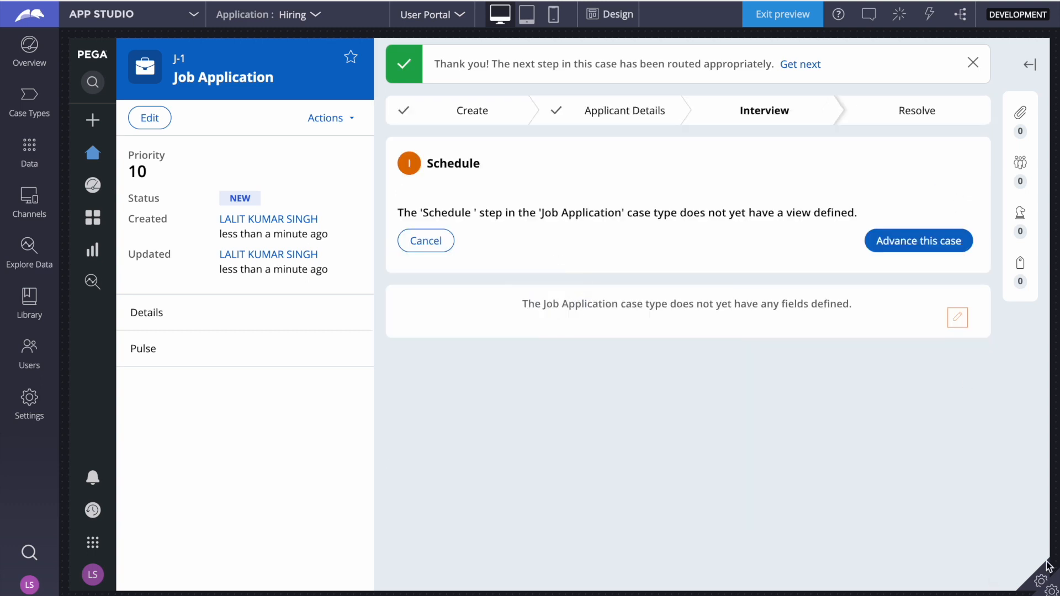
# Open the Clipboard for the case and examine the property values on the pyWorkPage.Applicant page
pyautogui.moveTo(1042, 583)
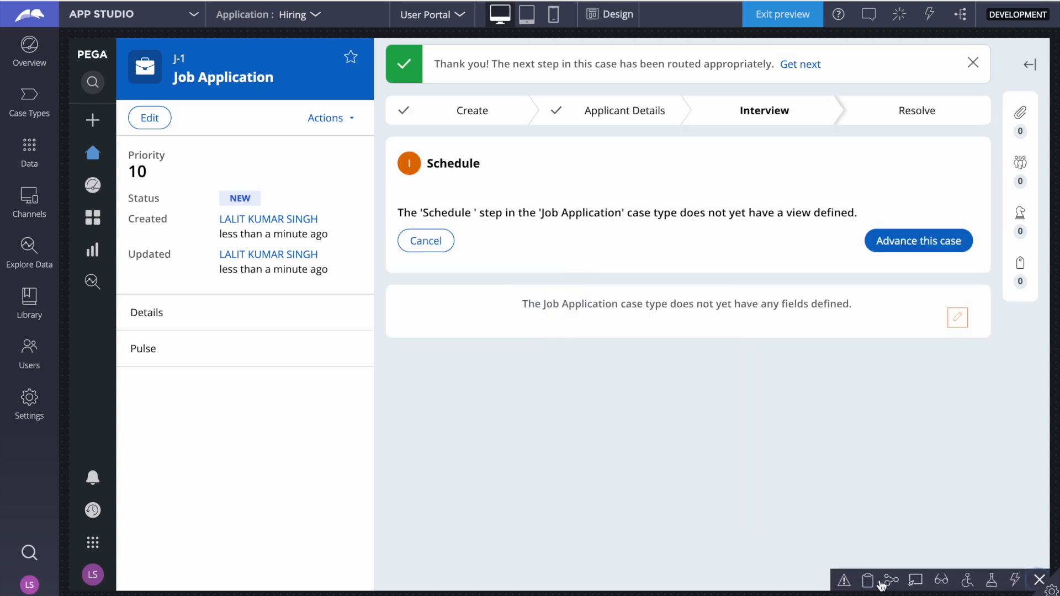
pyautogui.click(868, 580)
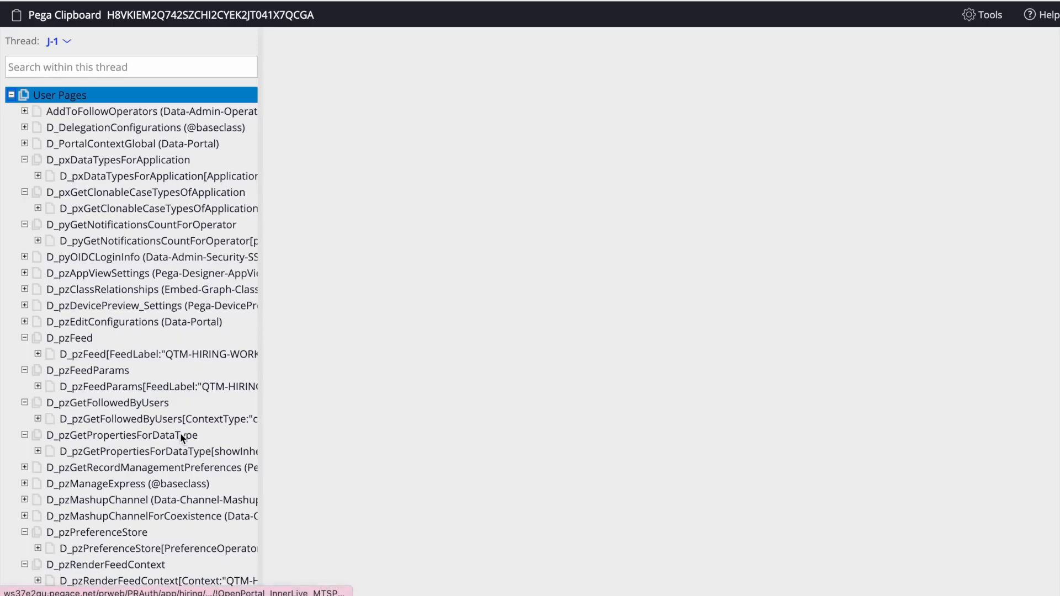
pyautogui.click(128, 484)
pyautogui.scroll(-5, 129, 483)
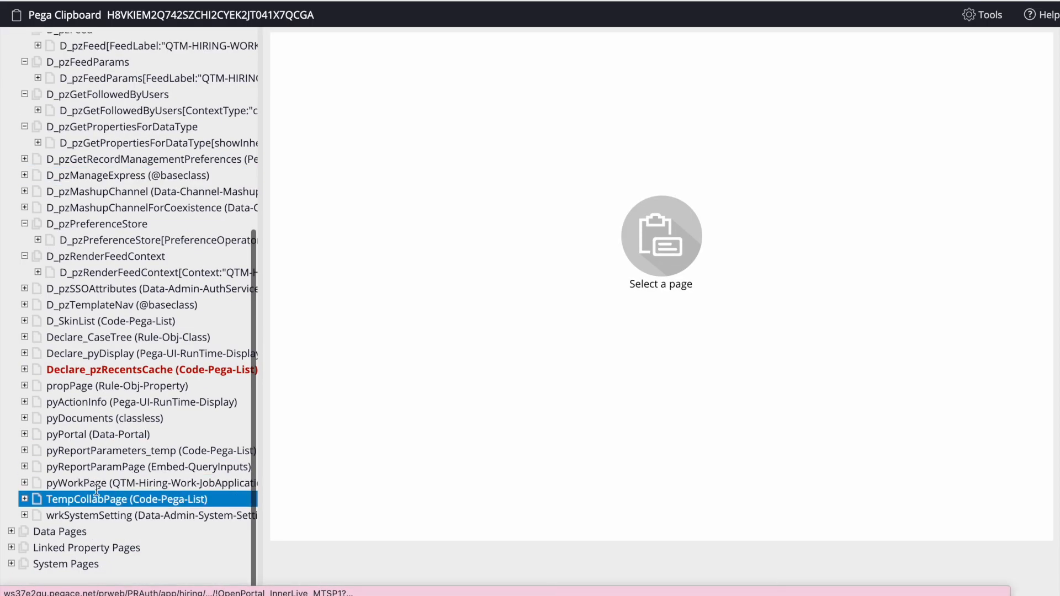
pyautogui.click(24, 483)
pyautogui.scroll(-2, 38, 389)
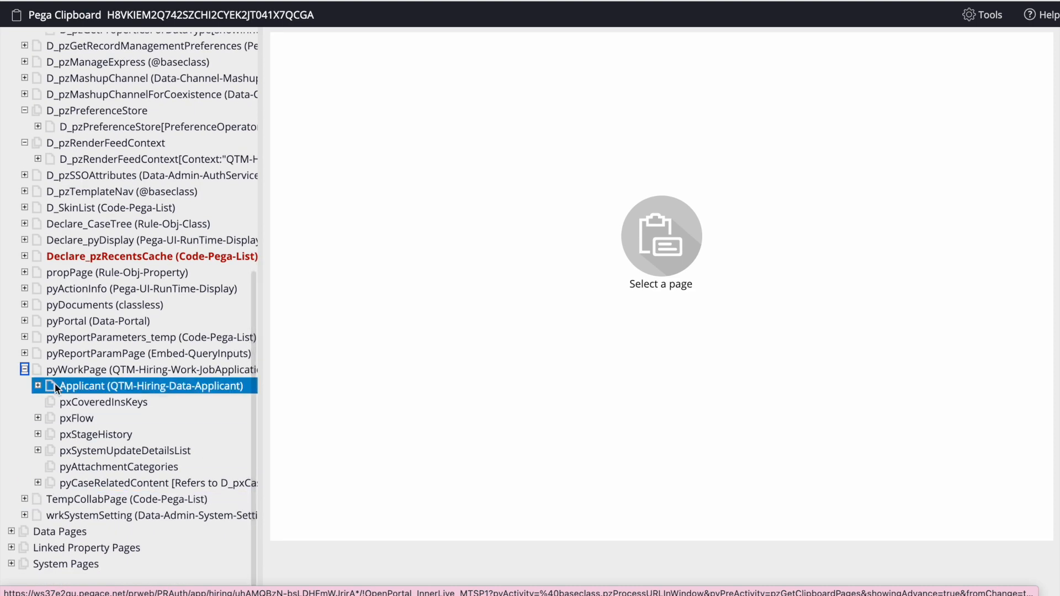
pyautogui.click(100, 387)
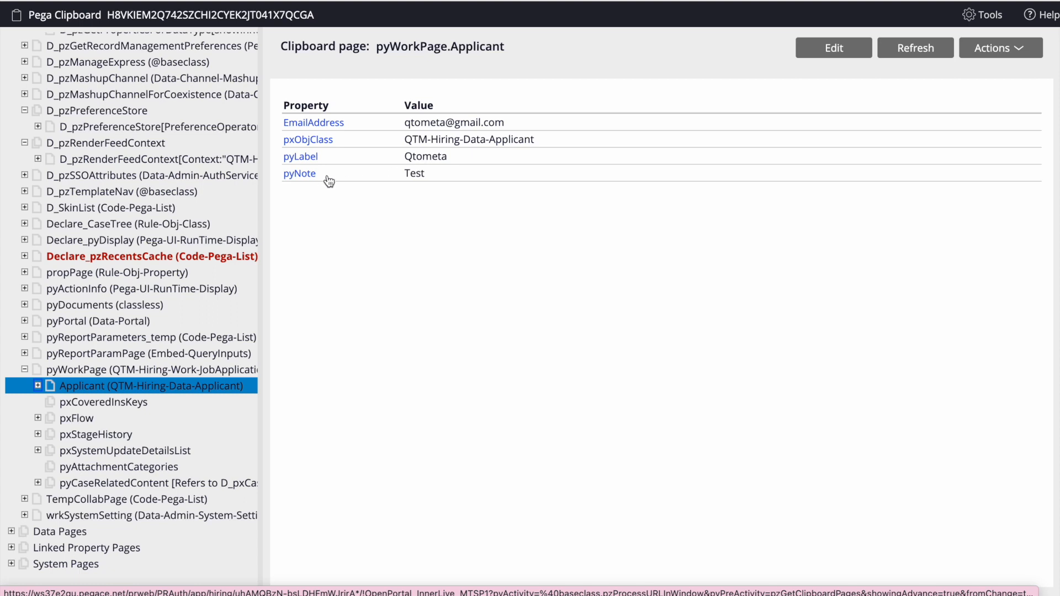
pyautogui.doubleClick(414, 175)
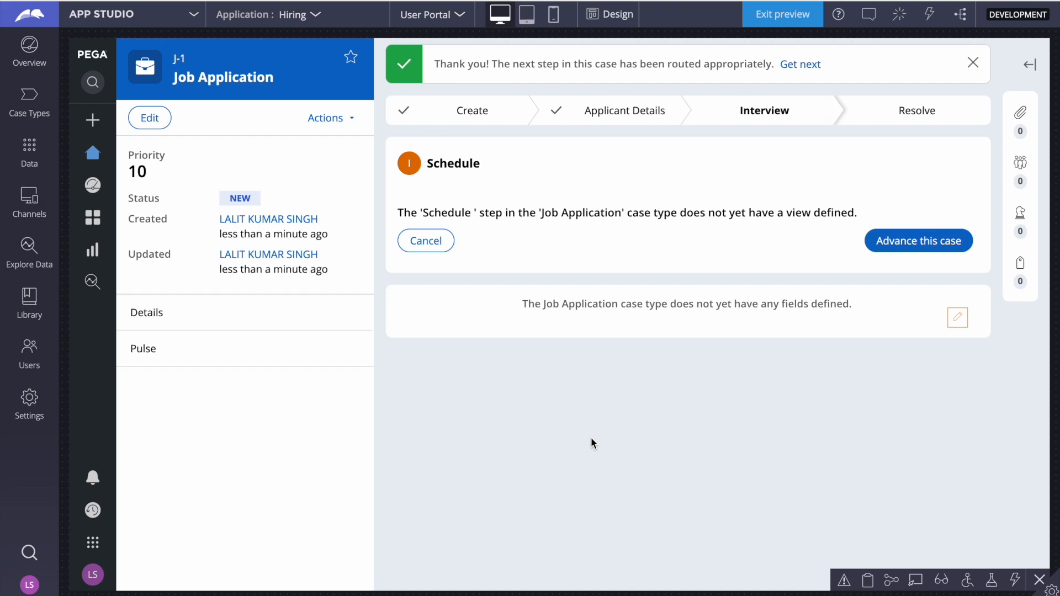
# Switch to Dev Studio and list the Data Transform records of the Data Model category
pyautogui.click(141, 16)
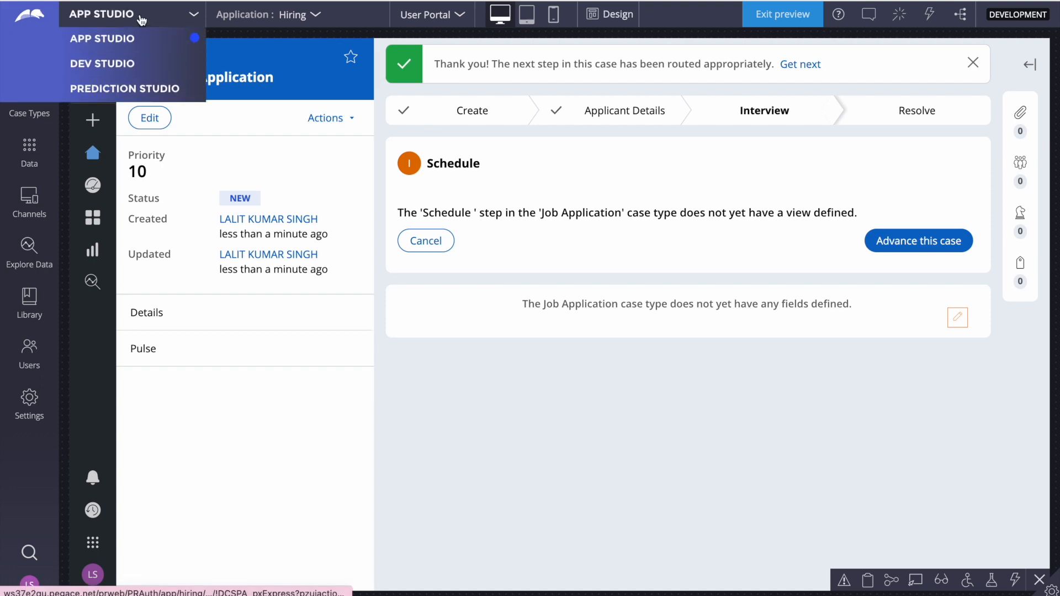
pyautogui.click(105, 63)
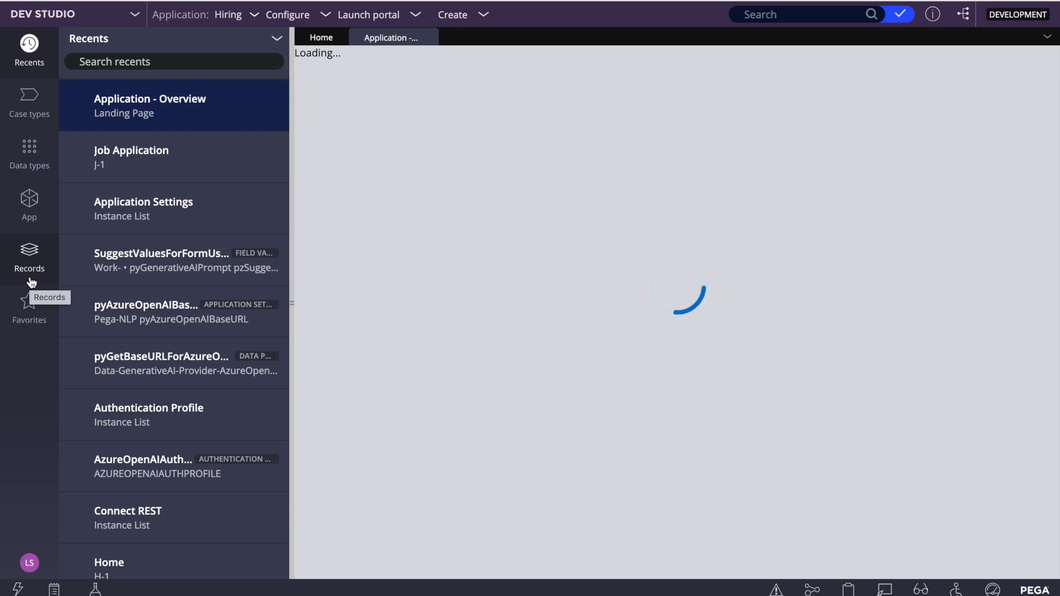
pyautogui.click(29, 253)
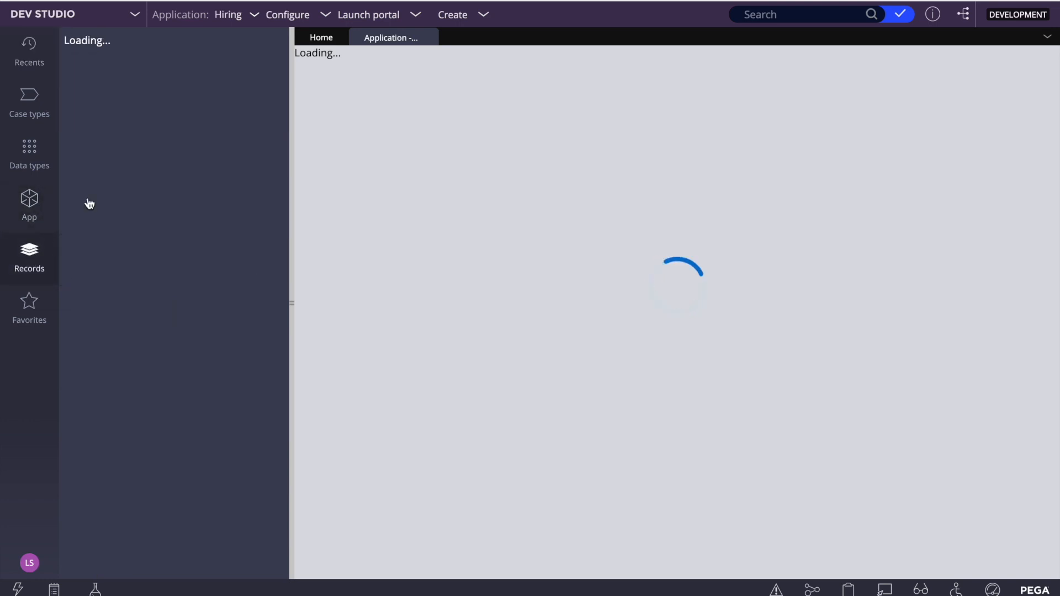
pyautogui.click(429, 38)
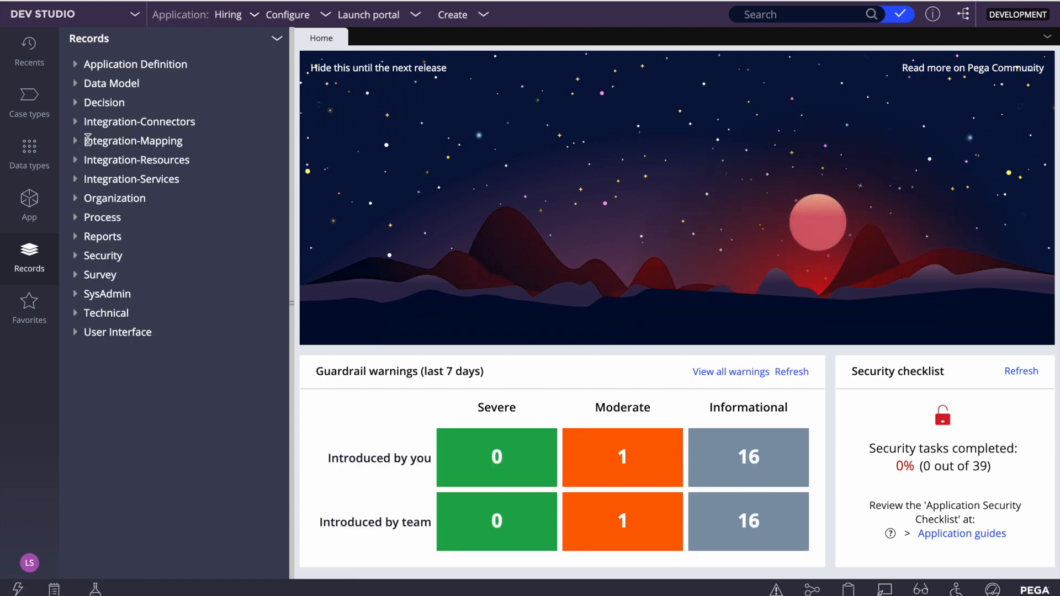
pyautogui.click(91, 82)
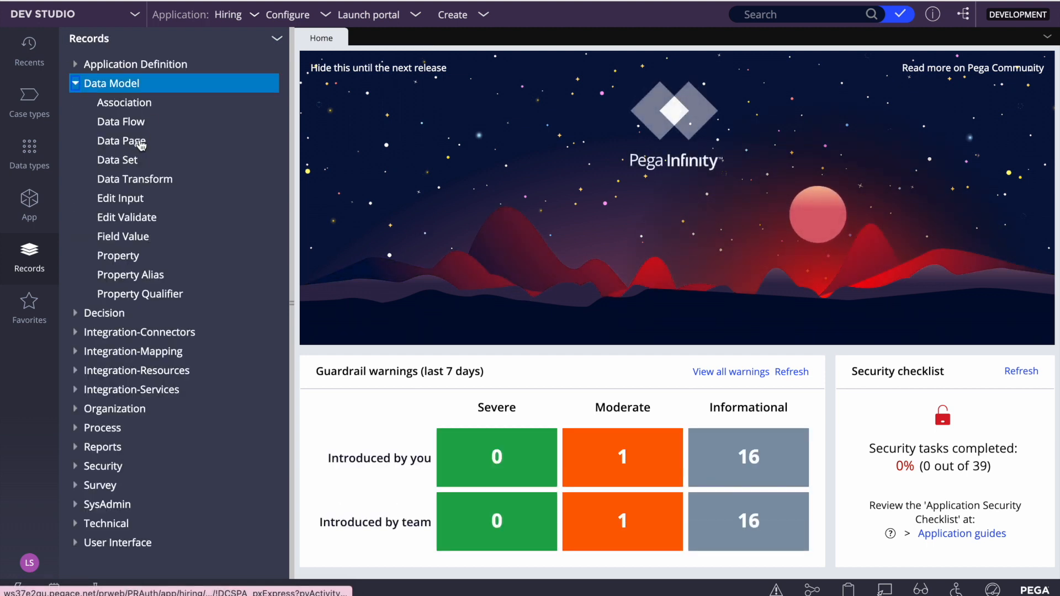
pyautogui.click(116, 180)
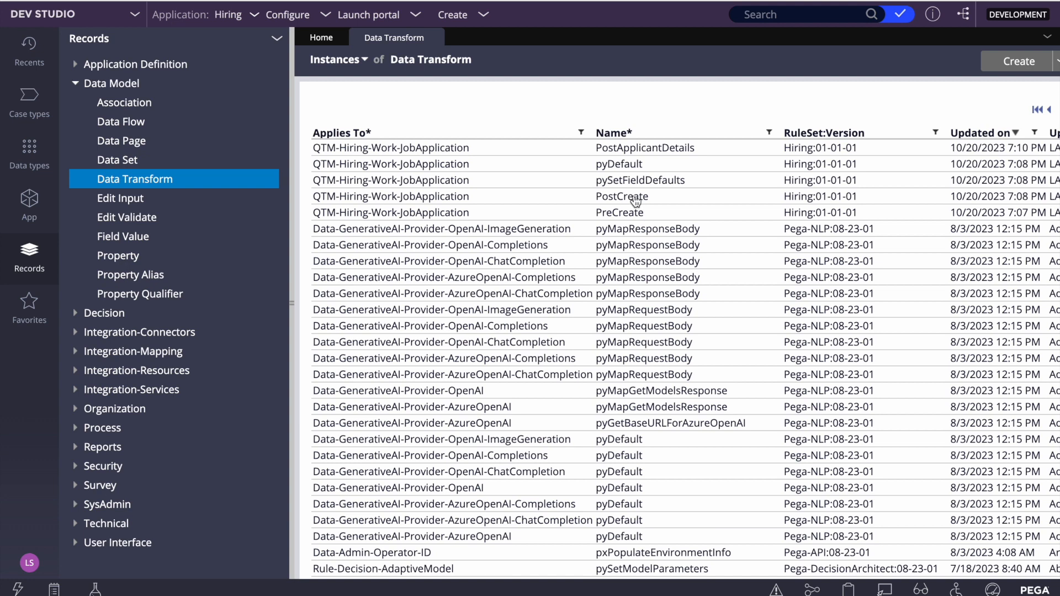
# Open the PostCreate data transform of QTM-Hiring-Work-JobApplication and view the rules that reference it
pyautogui.click(635, 199)
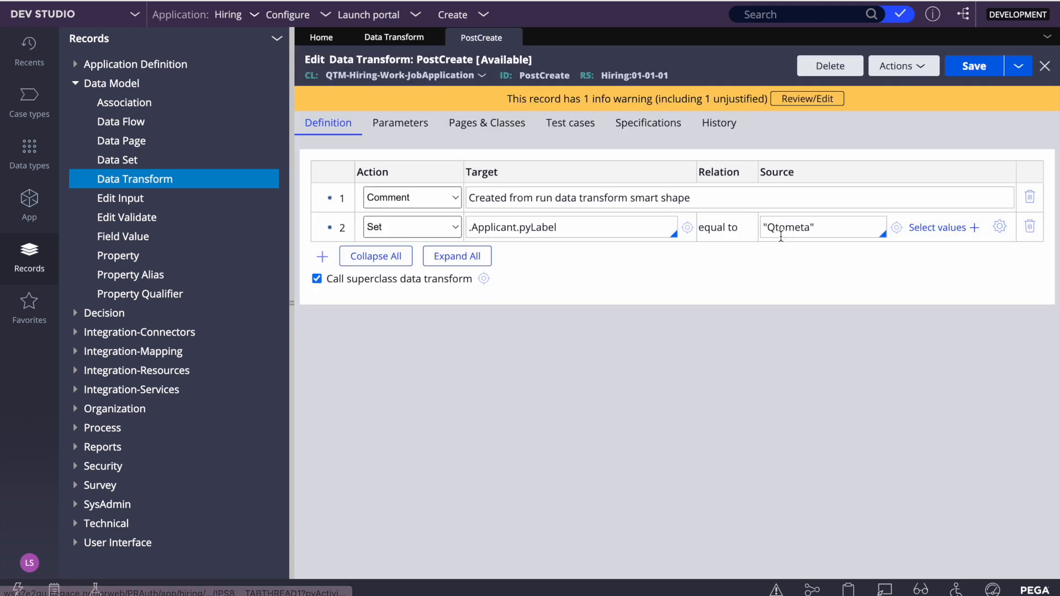
pyautogui.click(901, 67)
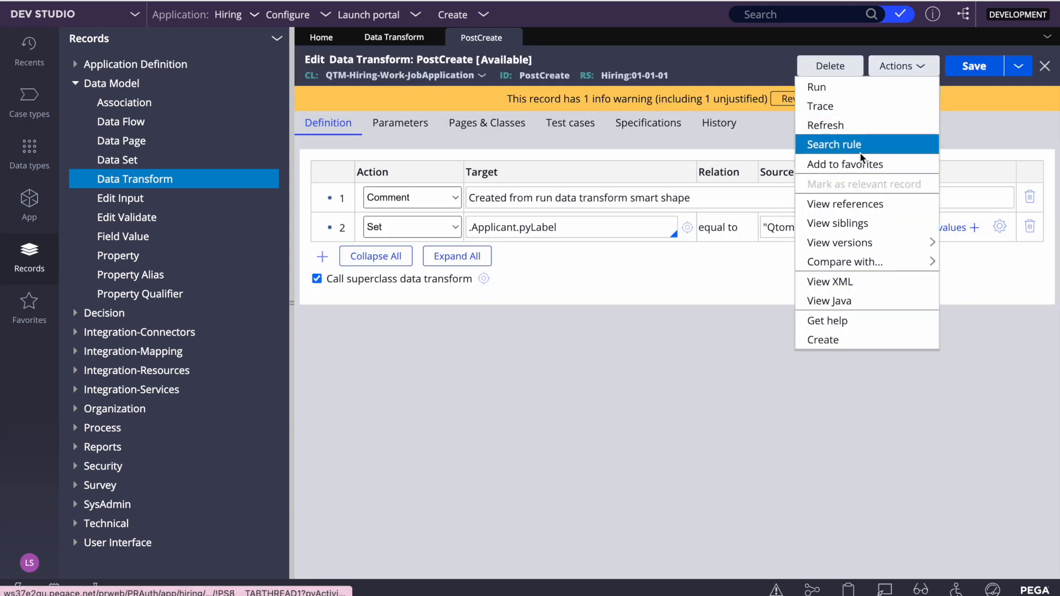
pyautogui.click(883, 129)
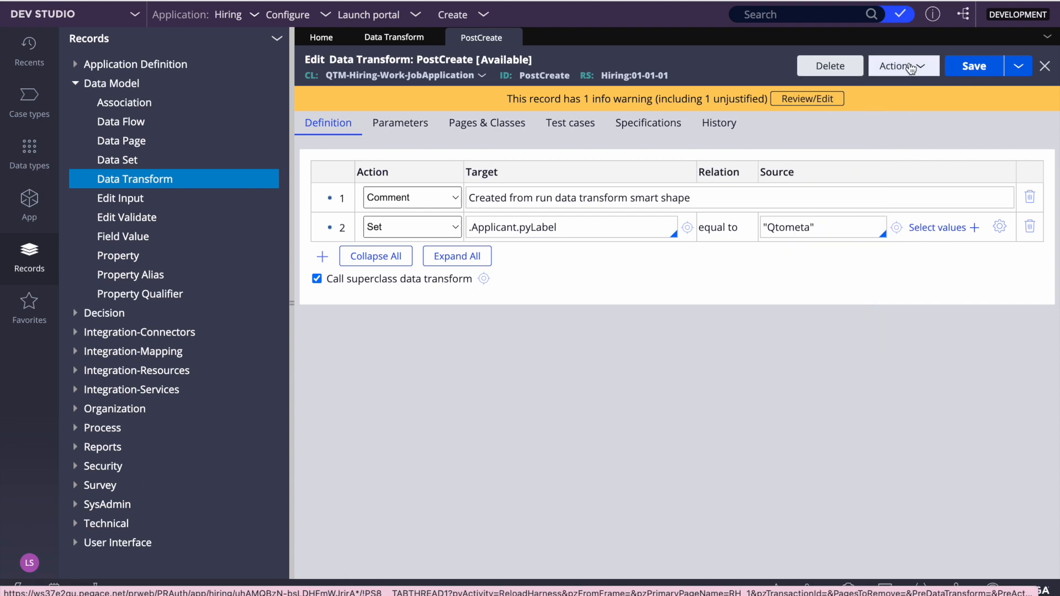
pyautogui.click(902, 66)
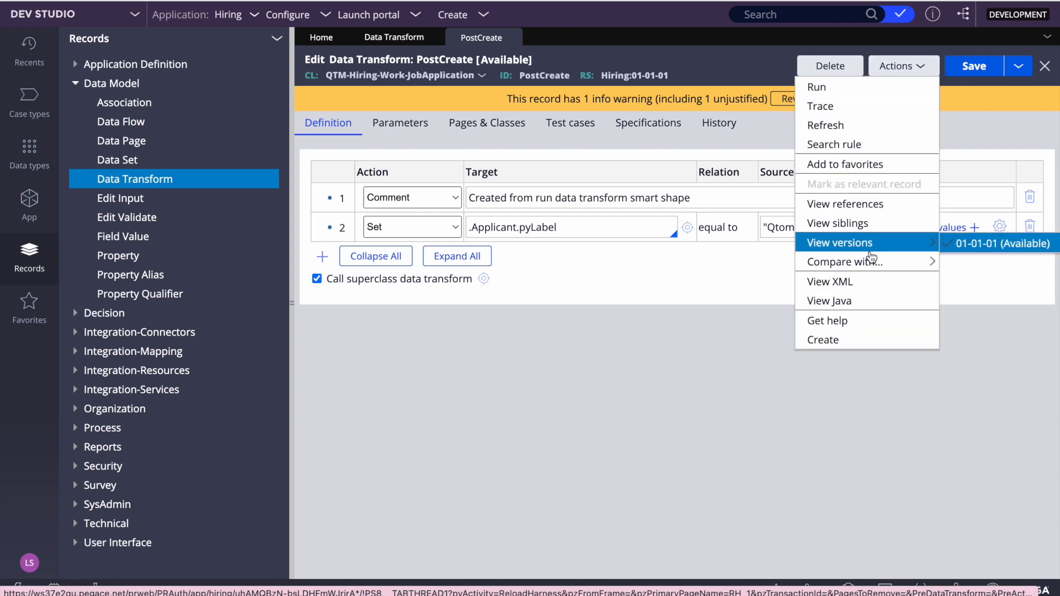
pyautogui.click(840, 206)
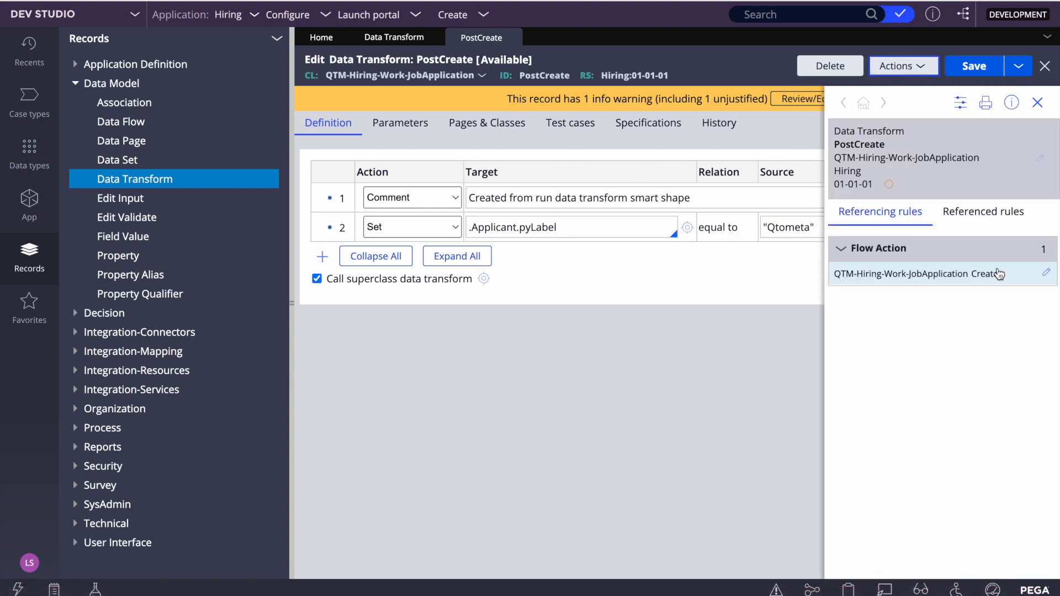
# Open the referencing Create flow action and examine its pre-processing and post-processing settings
pyautogui.click(1047, 275)
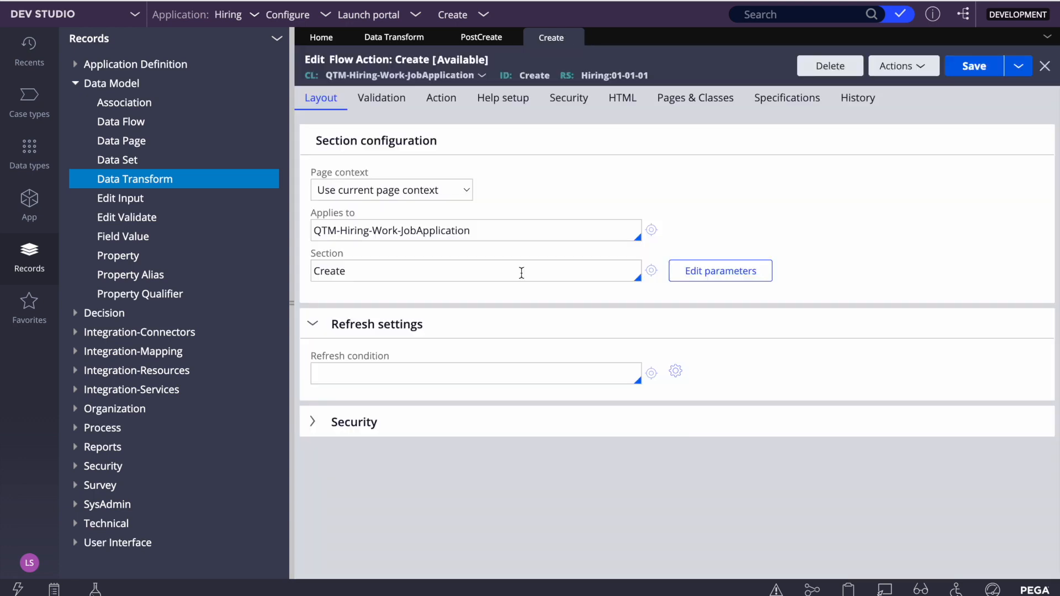
pyautogui.click(439, 100)
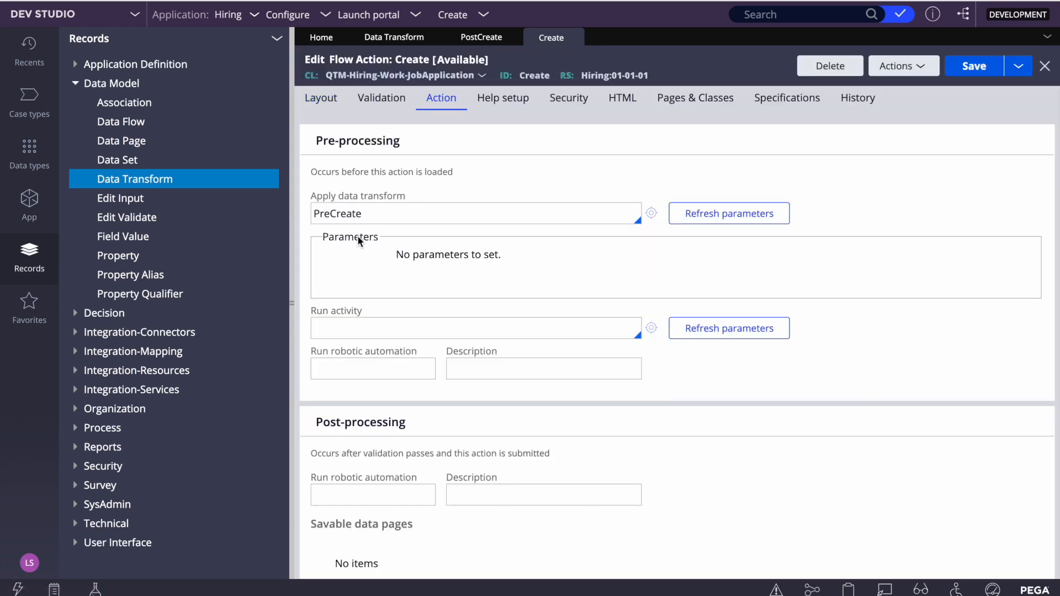
pyautogui.scroll(-7, 378, 274)
pyautogui.scroll(7, 468, 348)
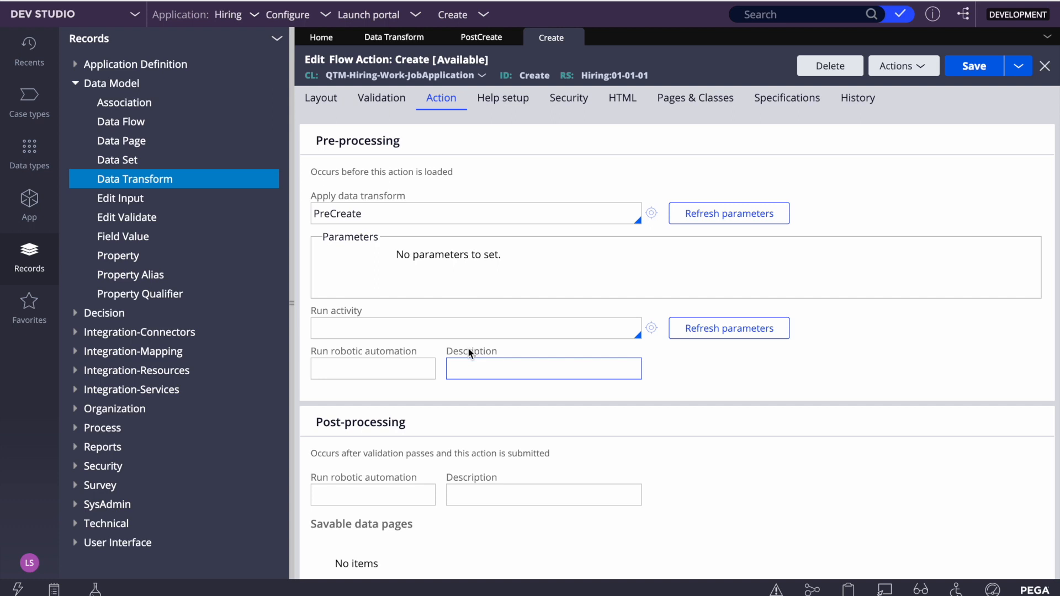
pyautogui.click(433, 366)
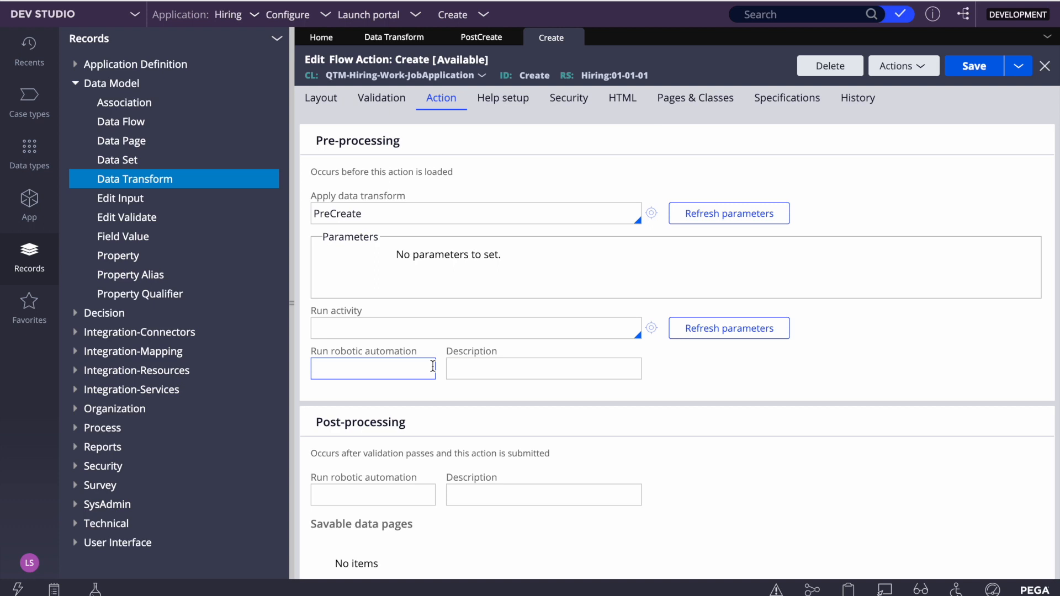
# Create a When rule labelled Test1 that applies to QTM-Hiring-Work-JobApplication in the Hiring 01-01-01 ruleset, and open it
pyautogui.click(458, 14)
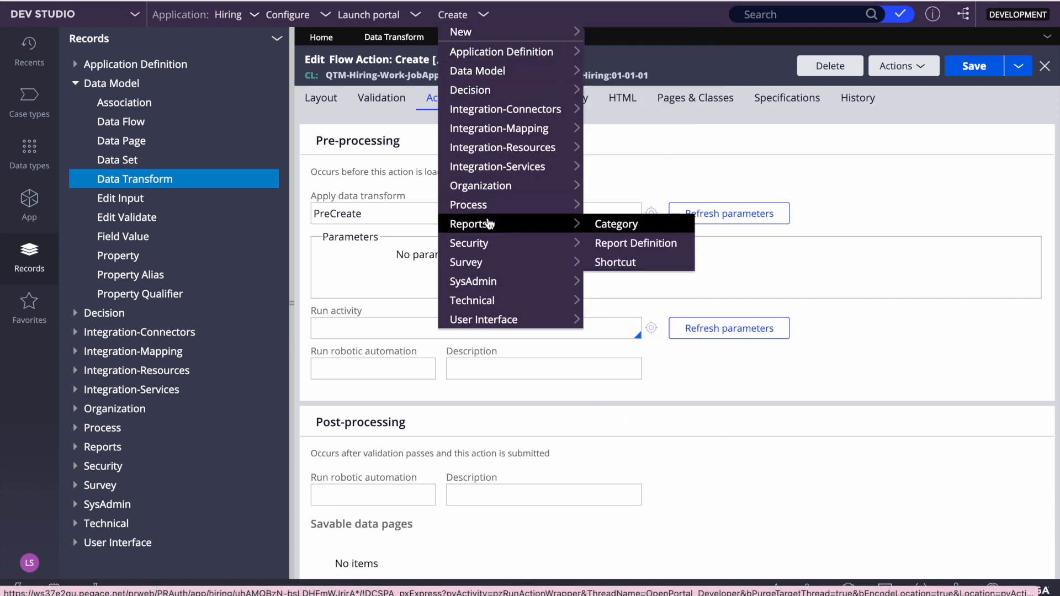
pyautogui.moveTo(484, 95)
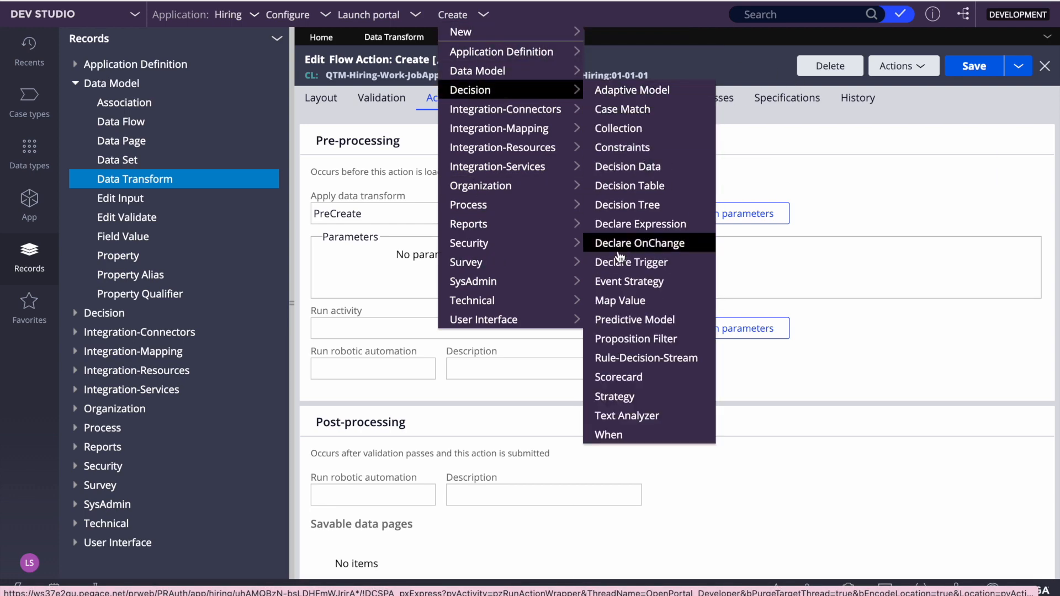
pyautogui.click(610, 434)
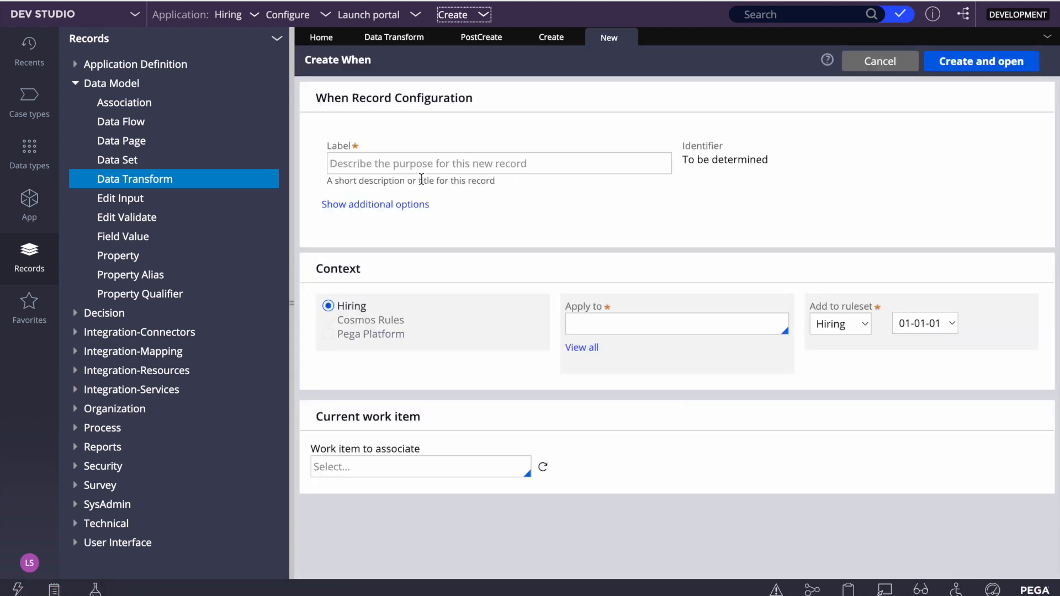
pyautogui.click(447, 165)
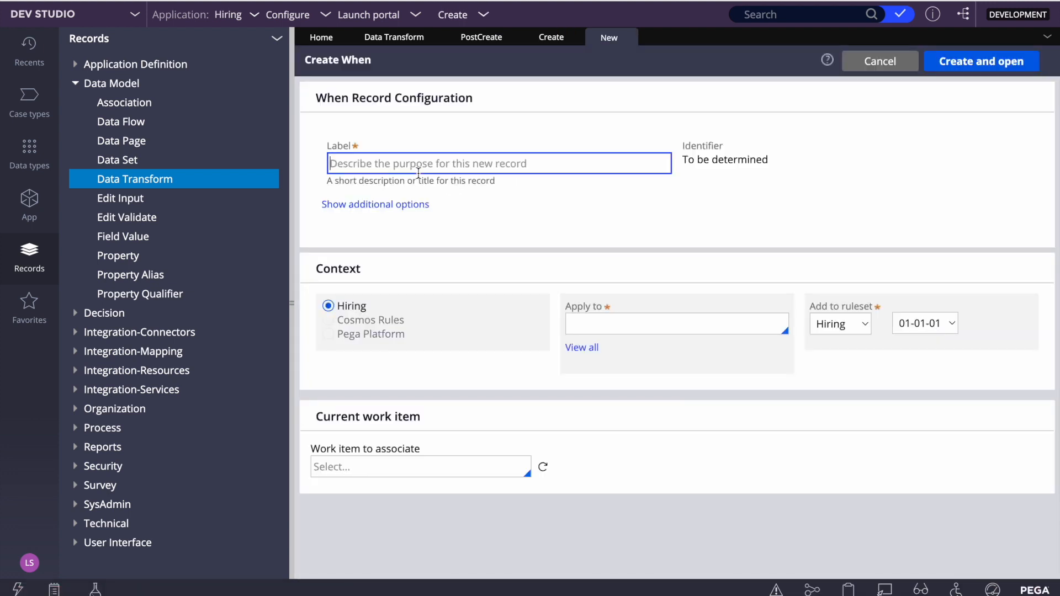
pyautogui.write('Test1')
pyautogui.click(616, 325)
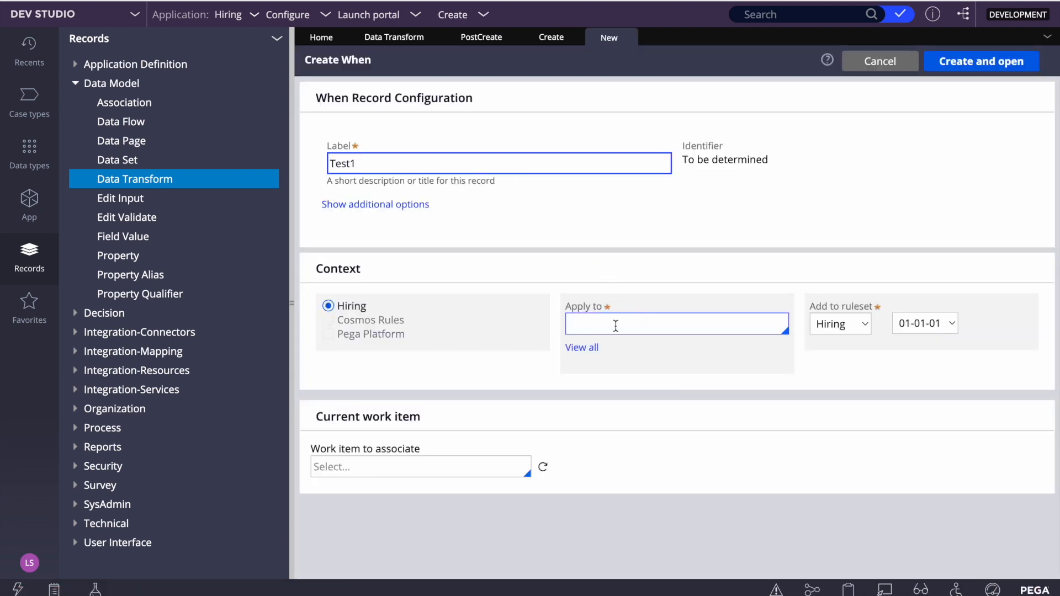
pyautogui.press('Down')
pyautogui.press('Down')
pyautogui.press('Down')
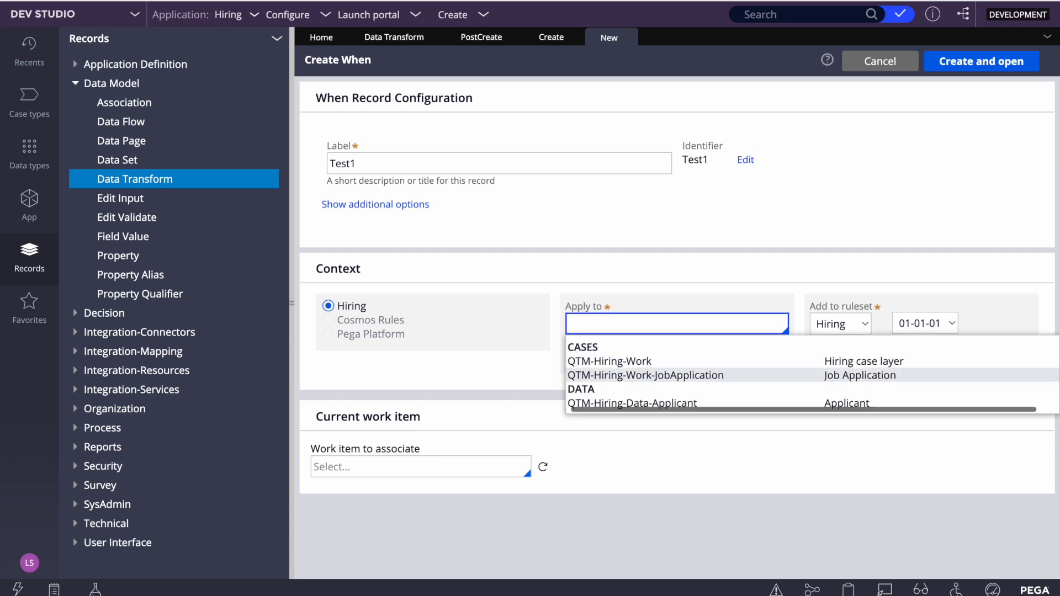
pyautogui.press('Return')
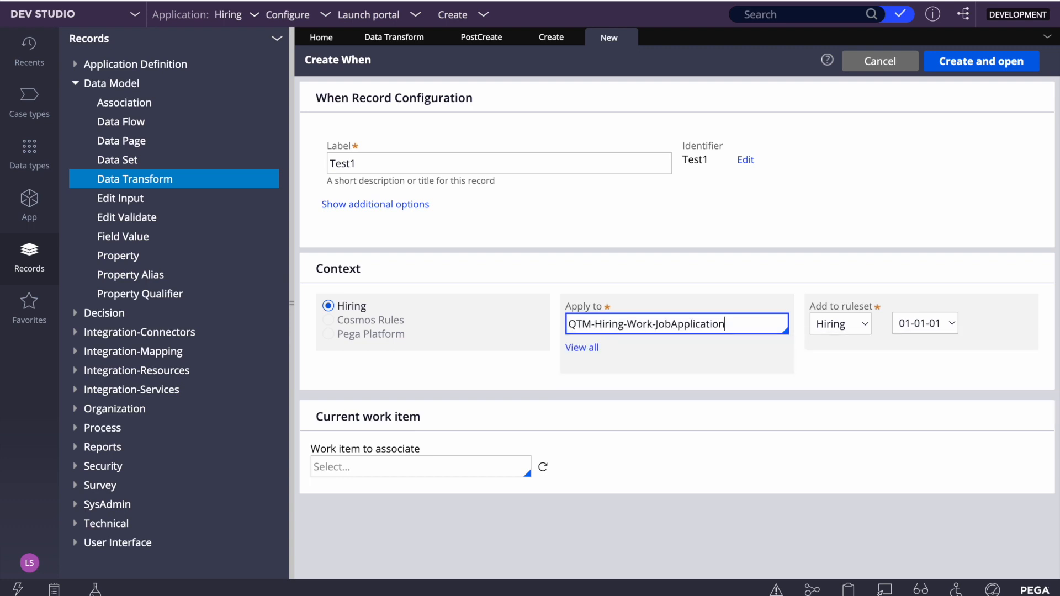
pyautogui.click(966, 70)
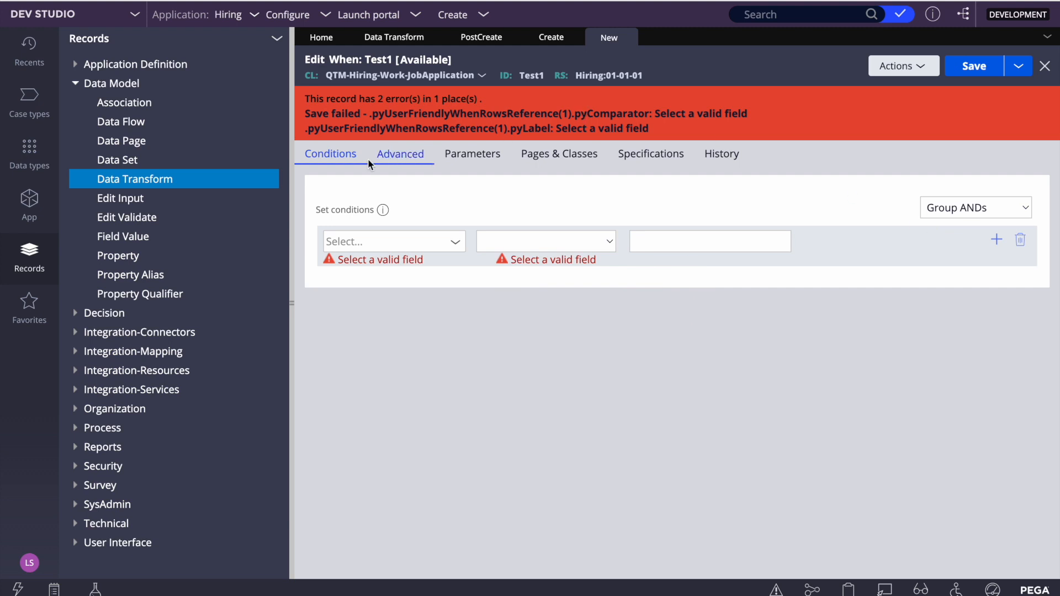
# Define the advanced condition of the Test1 When rule as 1 = 1 and save the record
pyautogui.click(408, 161)
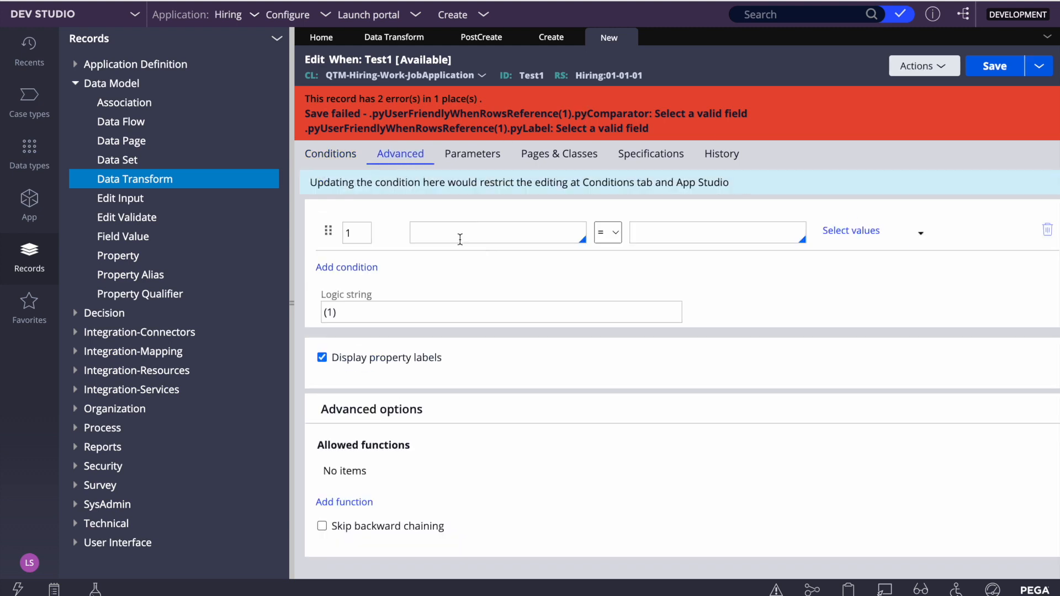
pyautogui.click(461, 237)
pyautogui.write('1')
pyautogui.click(686, 234)
pyautogui.write('1')
pyautogui.click(989, 67)
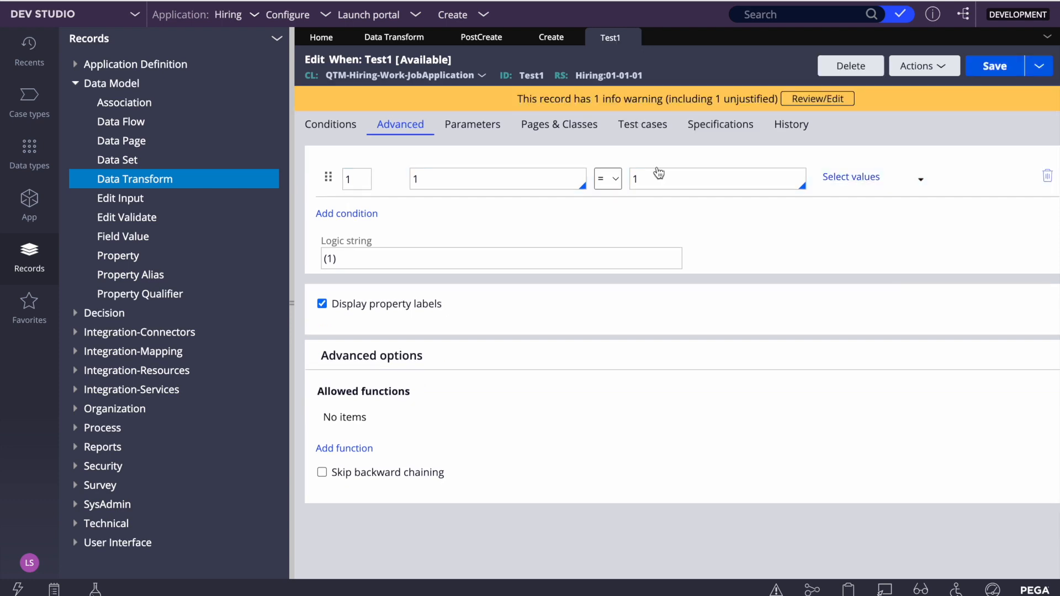
# Save a copy of the Test1 When rule as Test2 in the same class and ruleset
pyautogui.click(1039, 66)
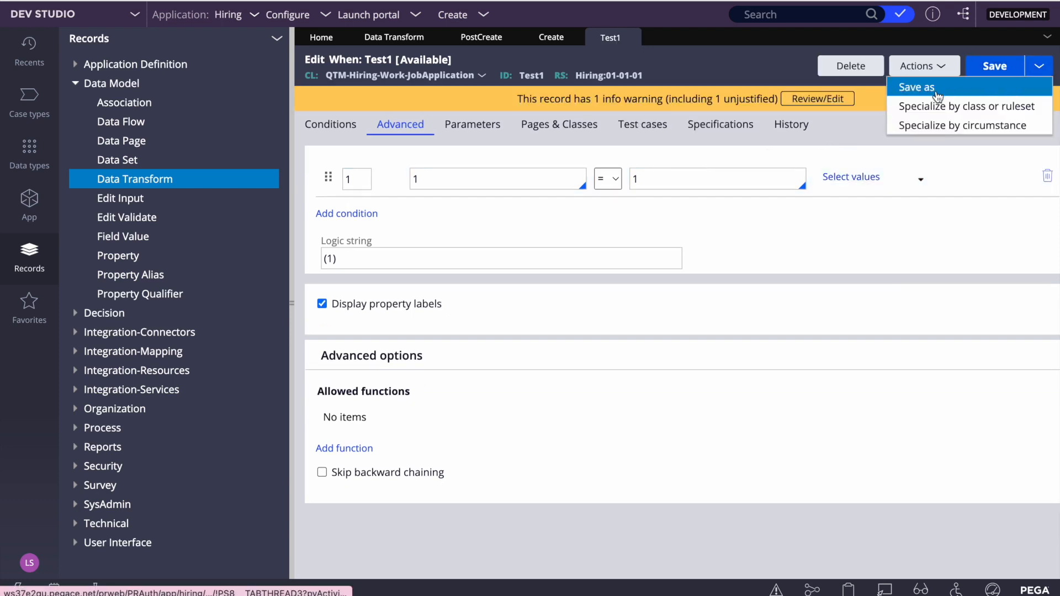
pyautogui.click(917, 87)
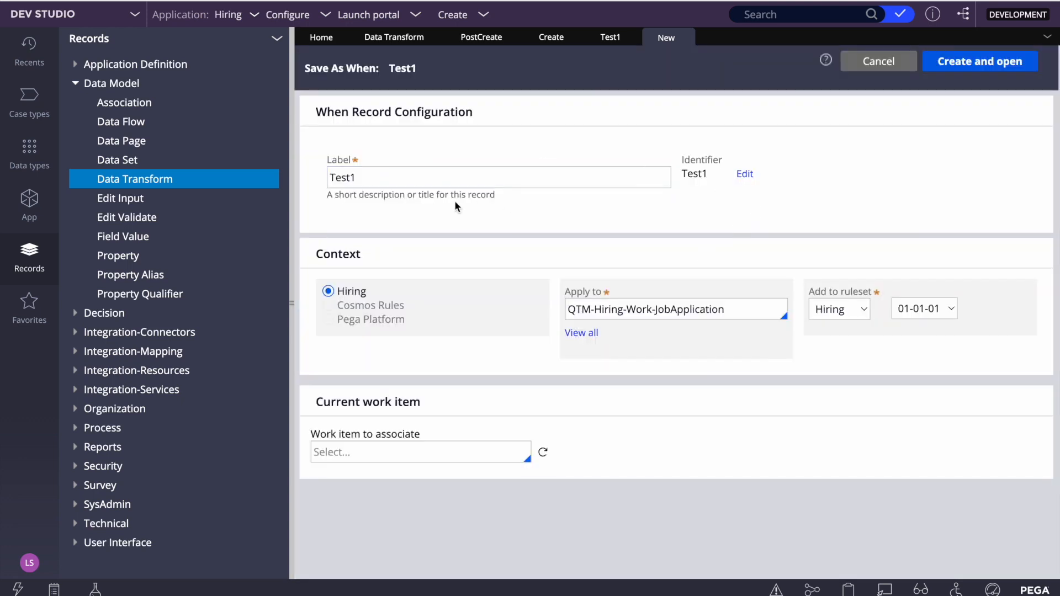
pyautogui.click(409, 178)
pyautogui.press('BackSpace')
pyautogui.write('2')
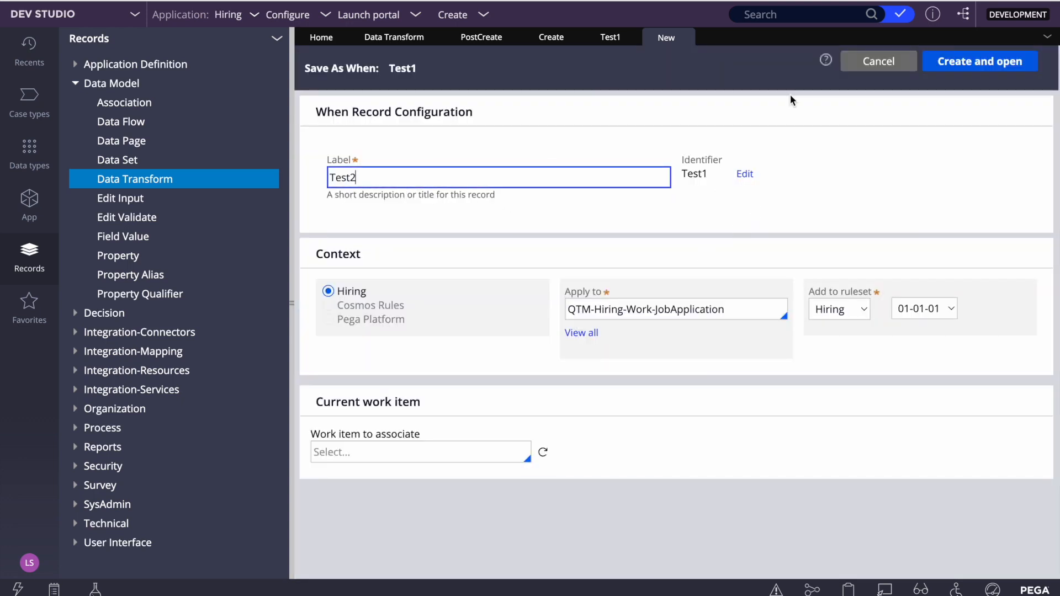
pyautogui.click(1005, 60)
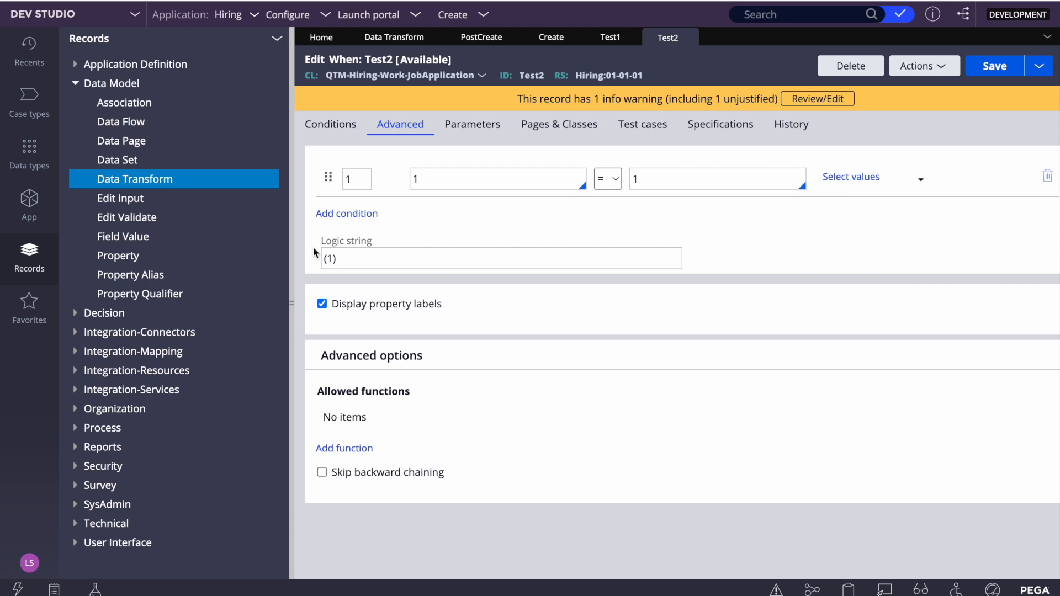
# Open the InterviewerWB work queue from the Organization records and examine its organization name and work group
pyautogui.click(76, 84)
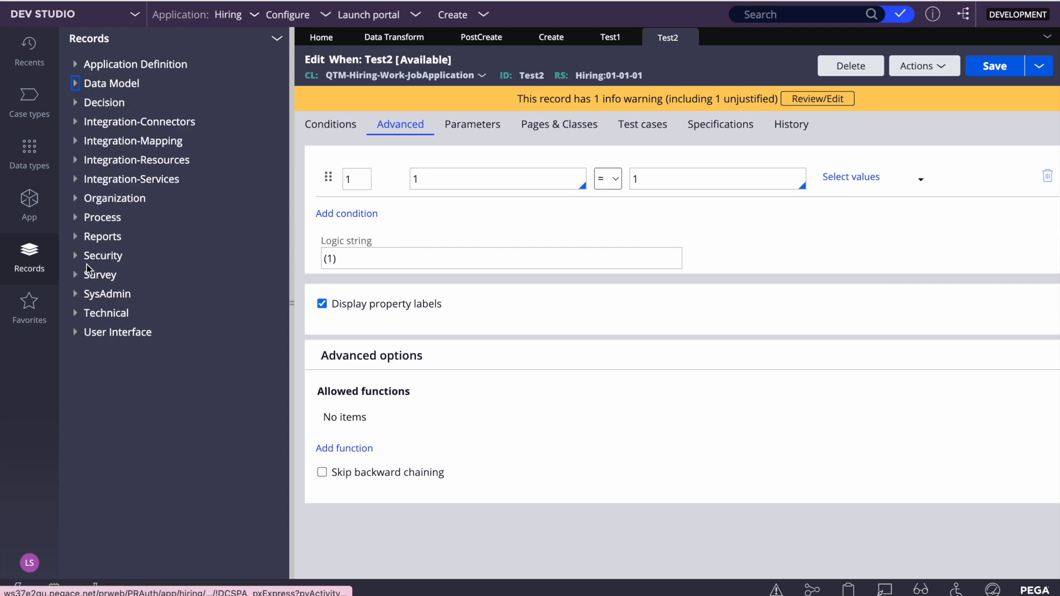
pyautogui.click(75, 198)
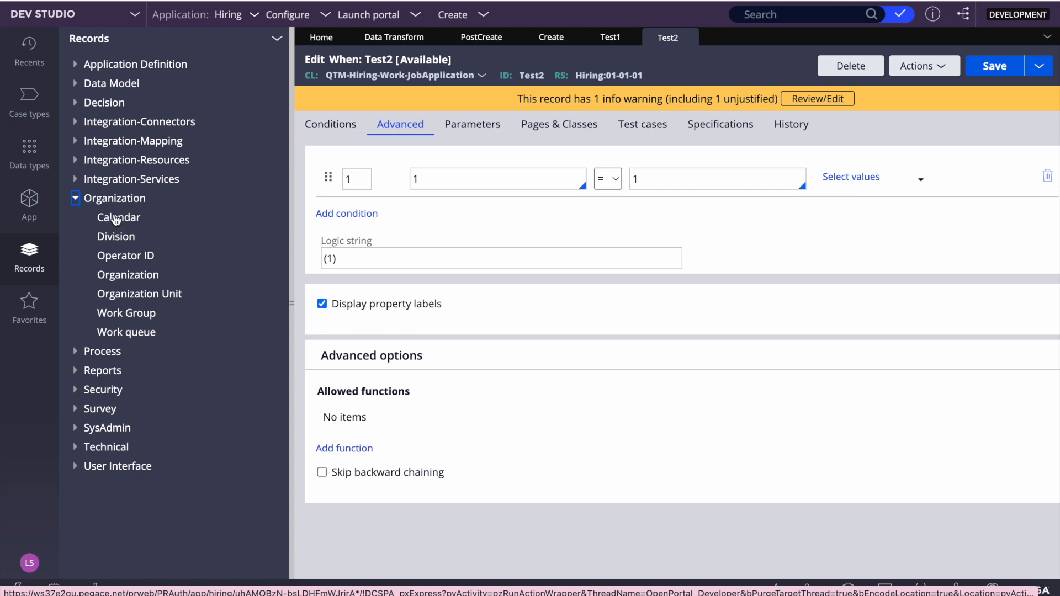
pyautogui.click(119, 333)
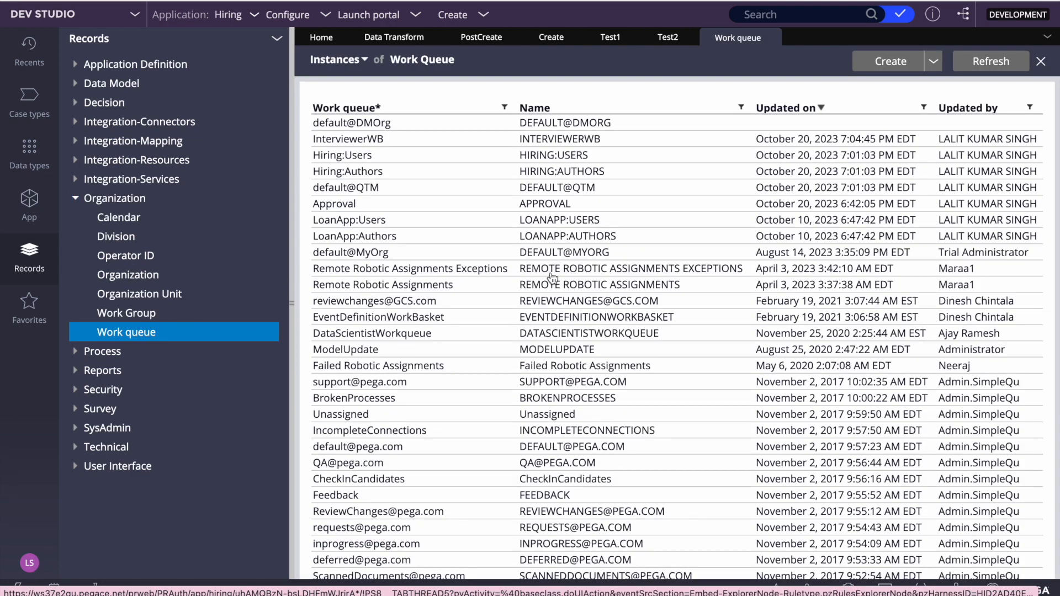
pyautogui.click(550, 141)
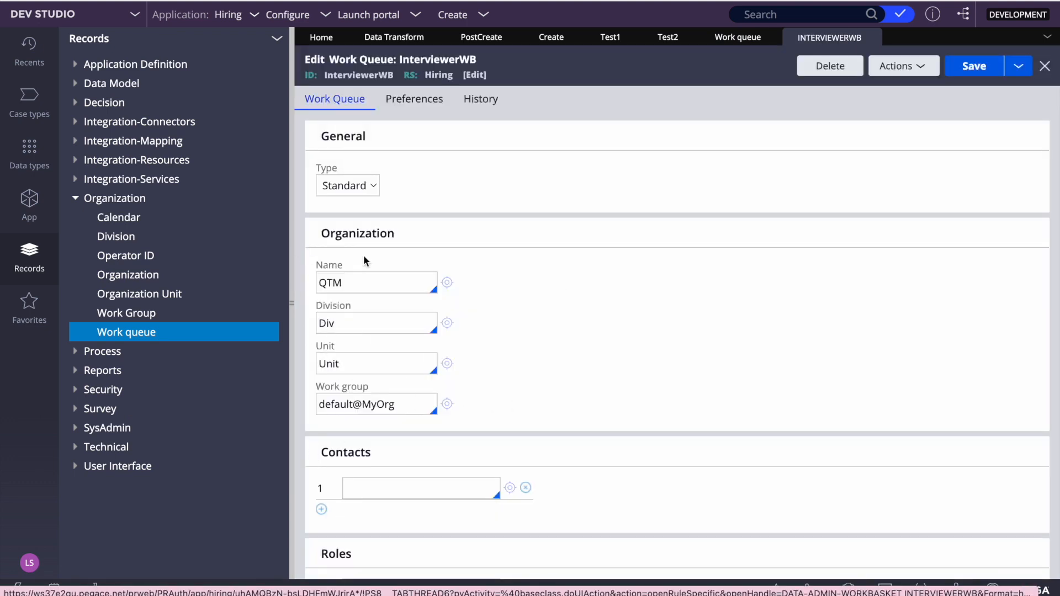
pyautogui.doubleClick(331, 282)
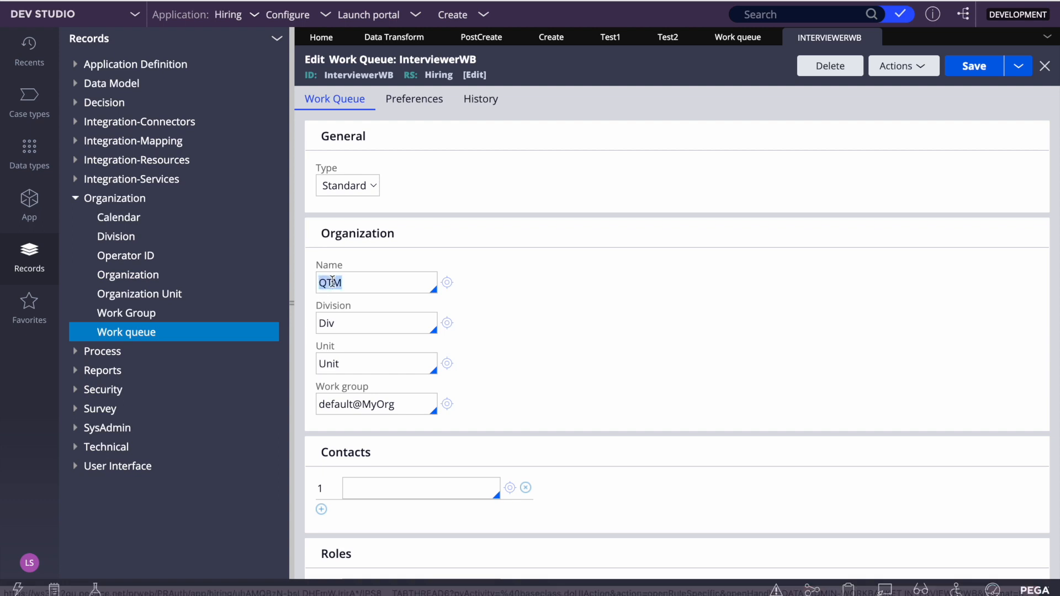
pyautogui.doubleClick(338, 406)
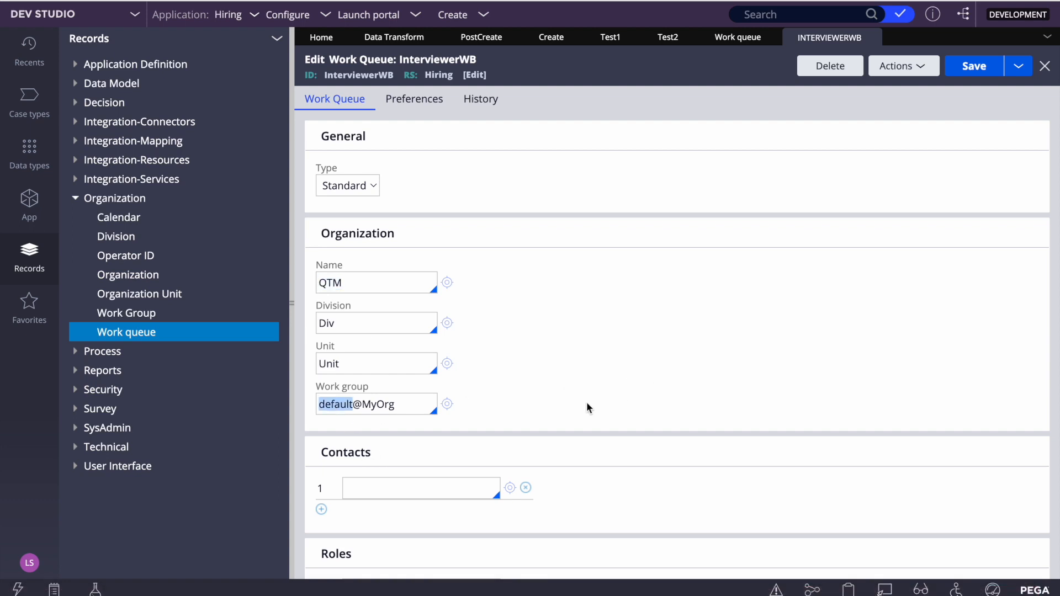
pyautogui.tripleClick(358, 404)
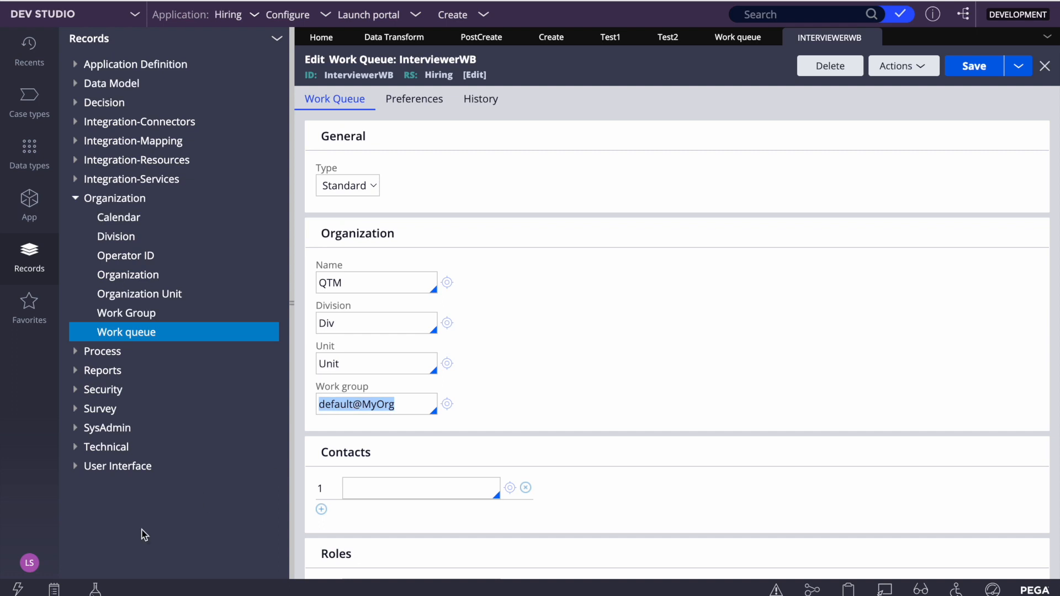
# Open the current operator's record and examine the team assigned in its work routing settings
pyautogui.click(29, 563)
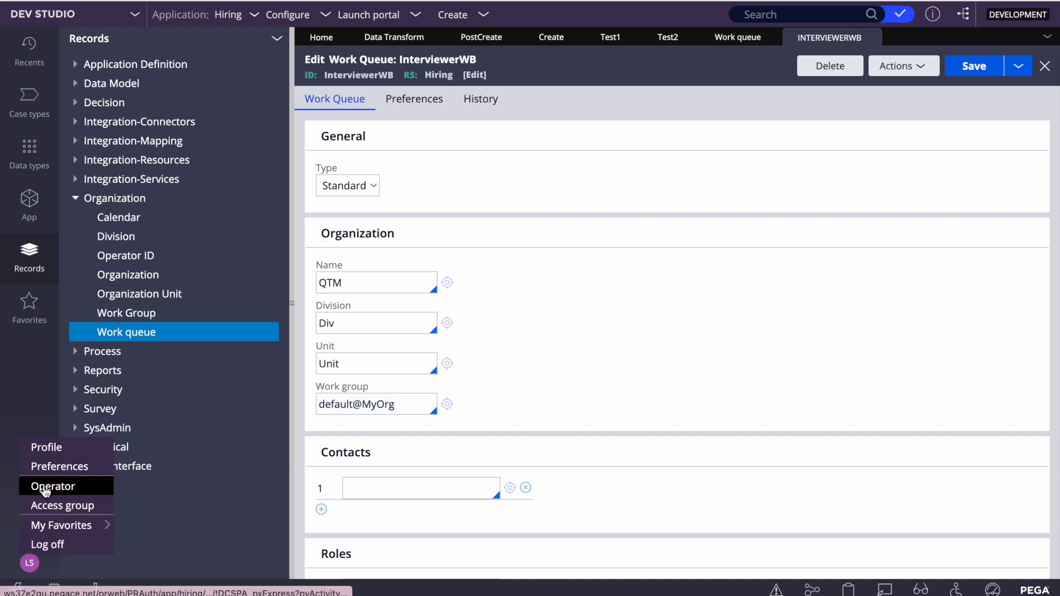
pyautogui.click(44, 486)
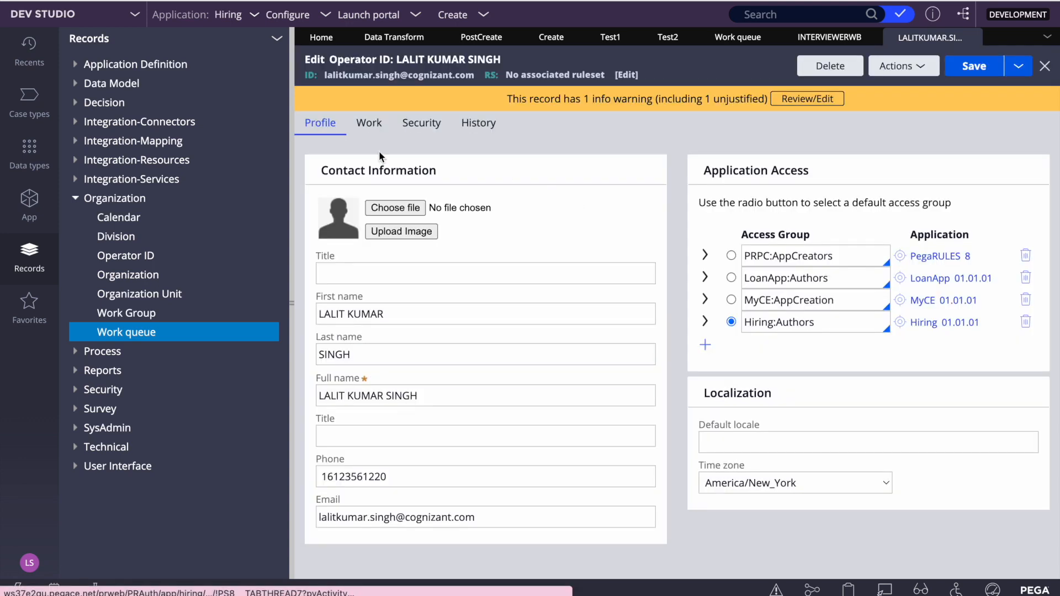
pyautogui.click(370, 123)
pyautogui.tripleClick(364, 334)
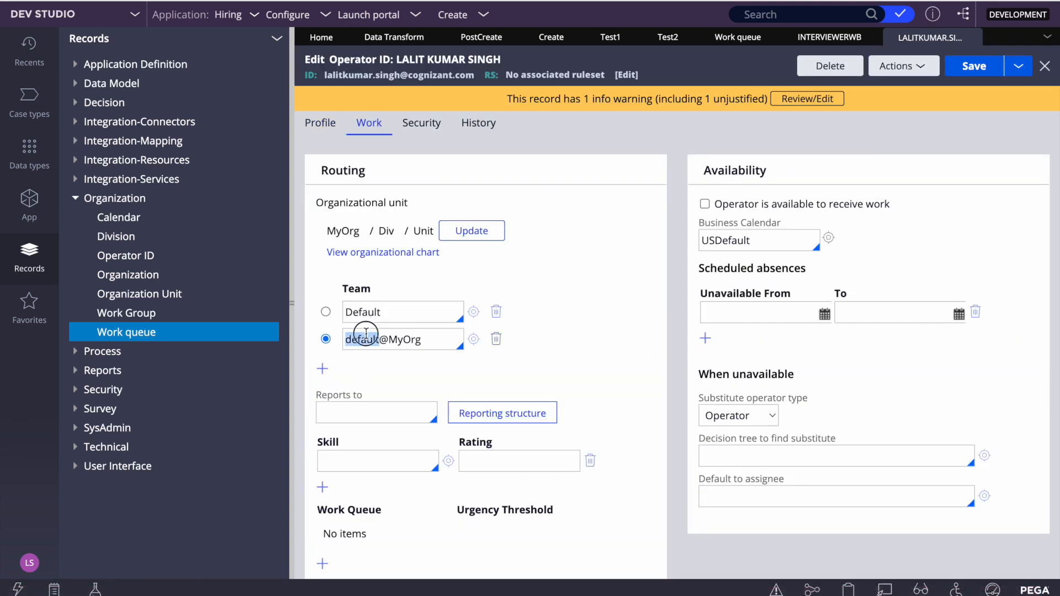
pyautogui.click(621, 292)
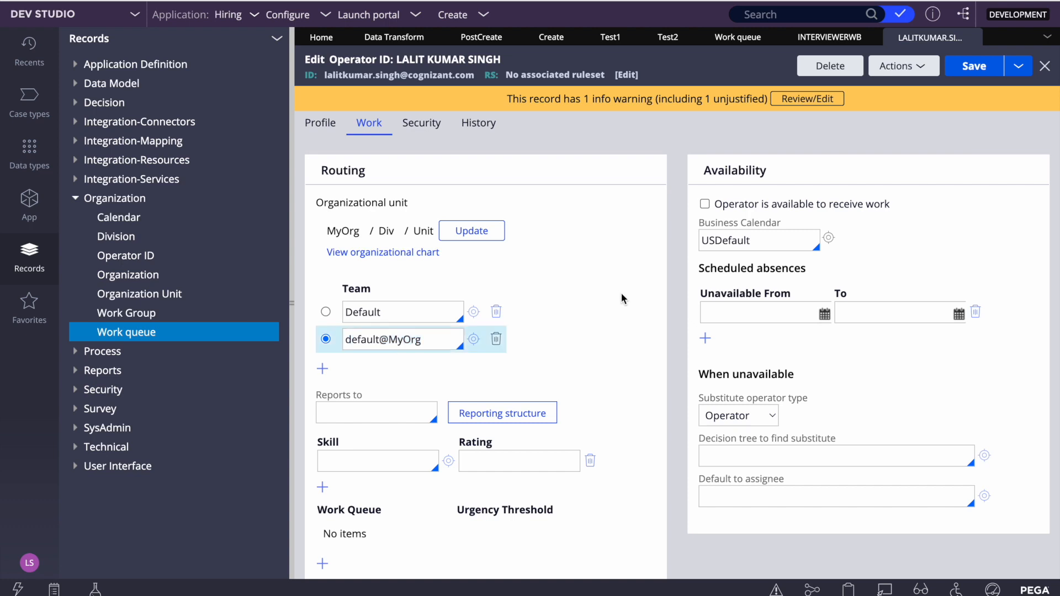
# Recheck the work group of the InterviewerWB queue and close the operator and work queue records
pyautogui.click(973, 38)
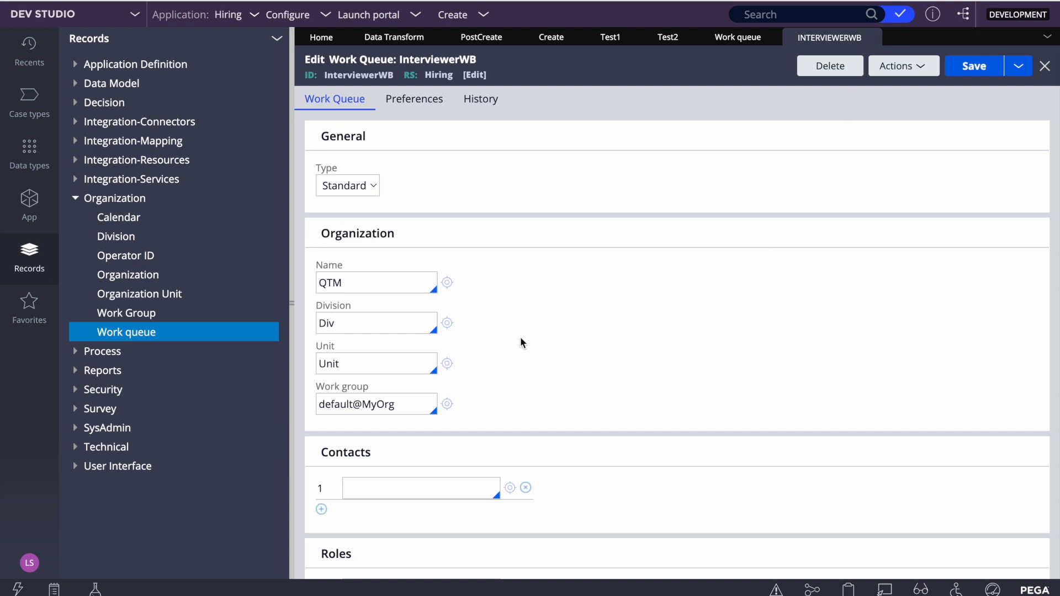
pyautogui.doubleClick(384, 402)
pyautogui.click(753, 249)
pyautogui.click(872, 38)
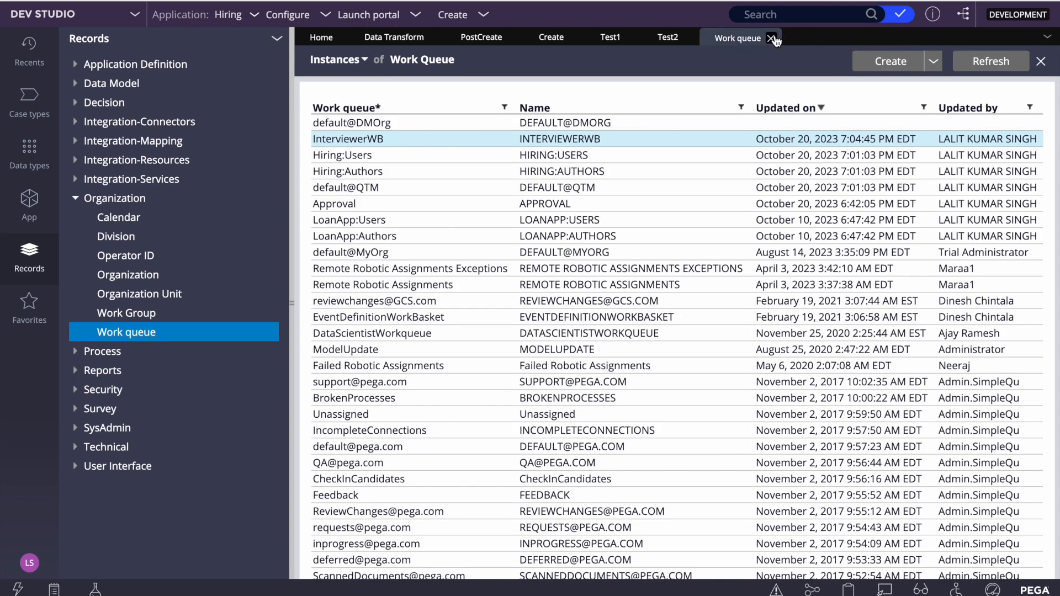
pyautogui.click(775, 38)
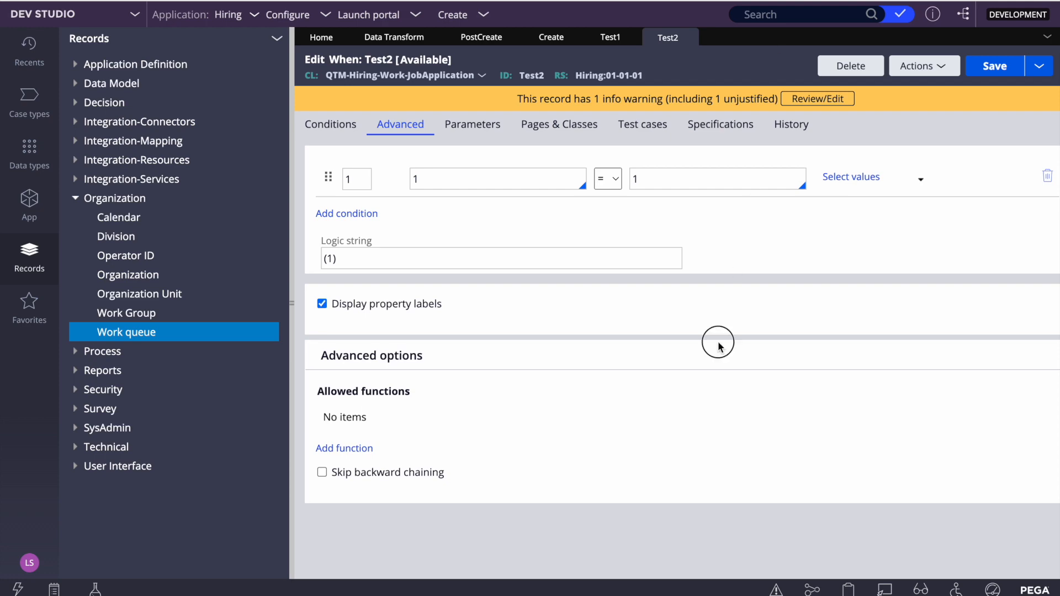
# Switch to App Studio and view the case types and data objects in the application's Library
pyautogui.click(85, 21)
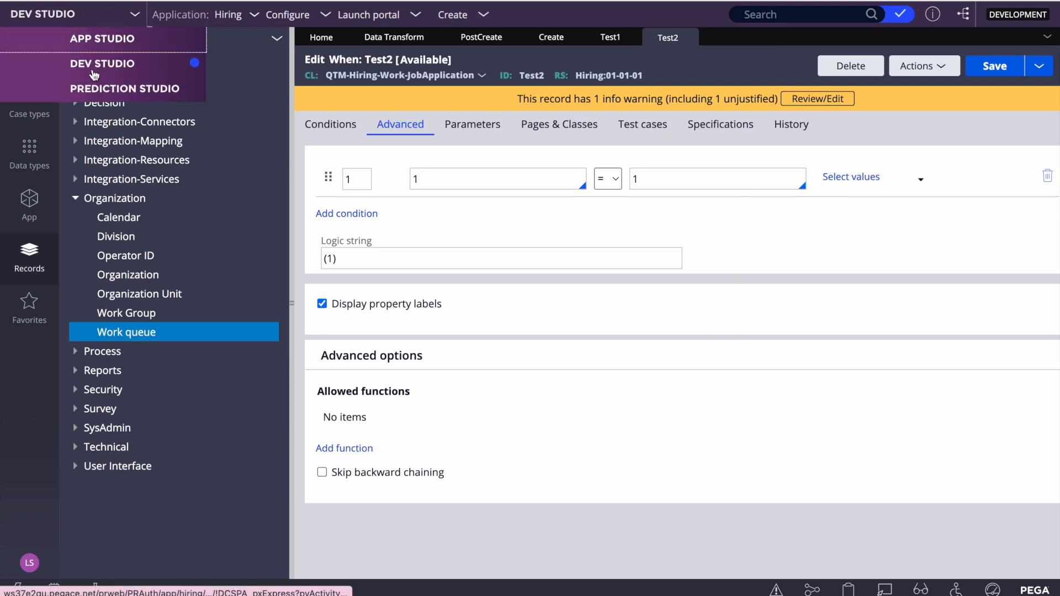
pyautogui.click(96, 39)
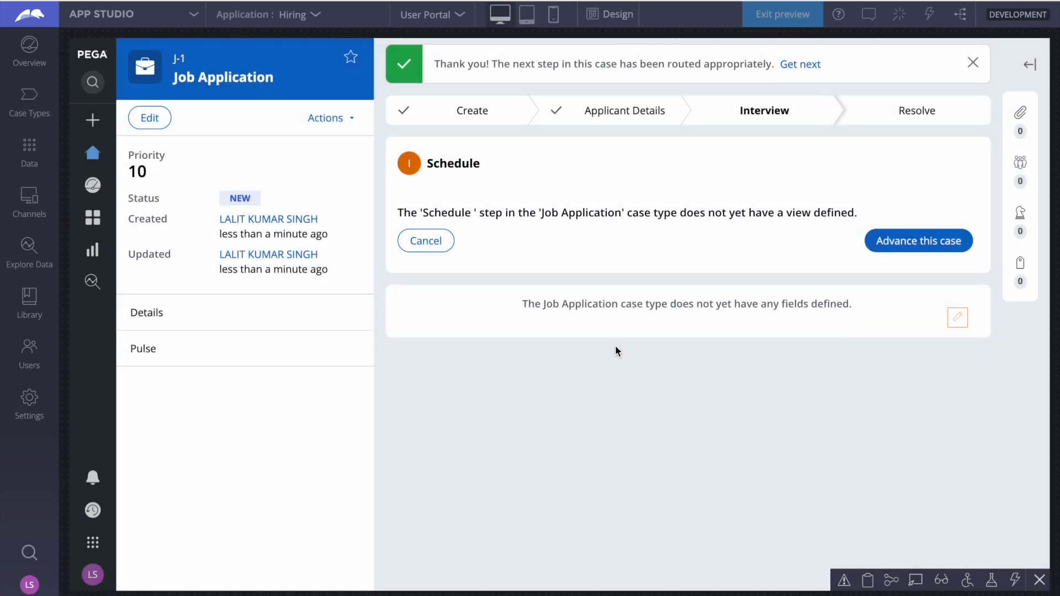
pyautogui.click(28, 298)
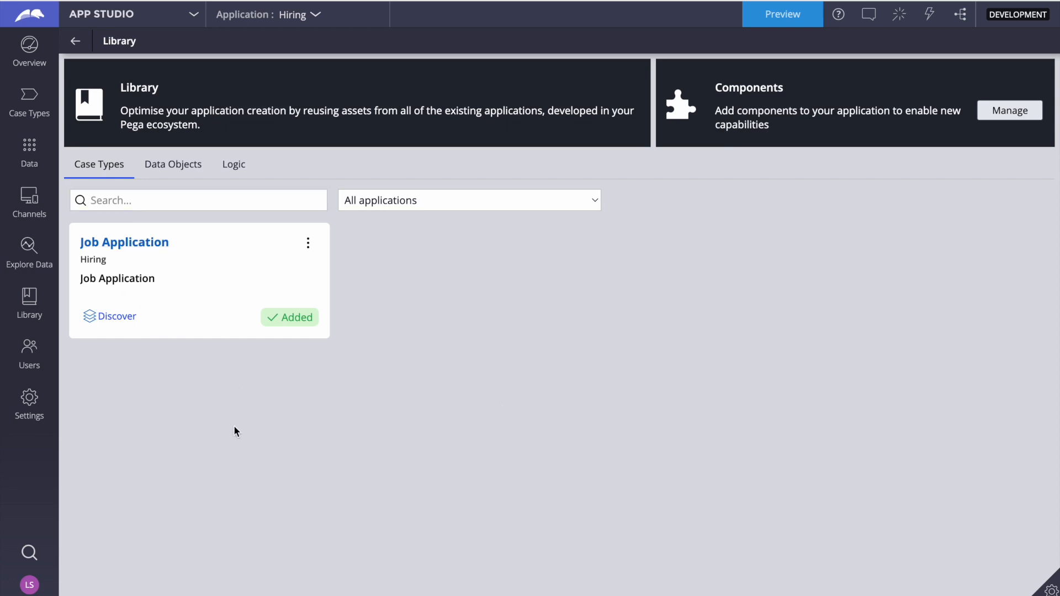
pyautogui.click(185, 164)
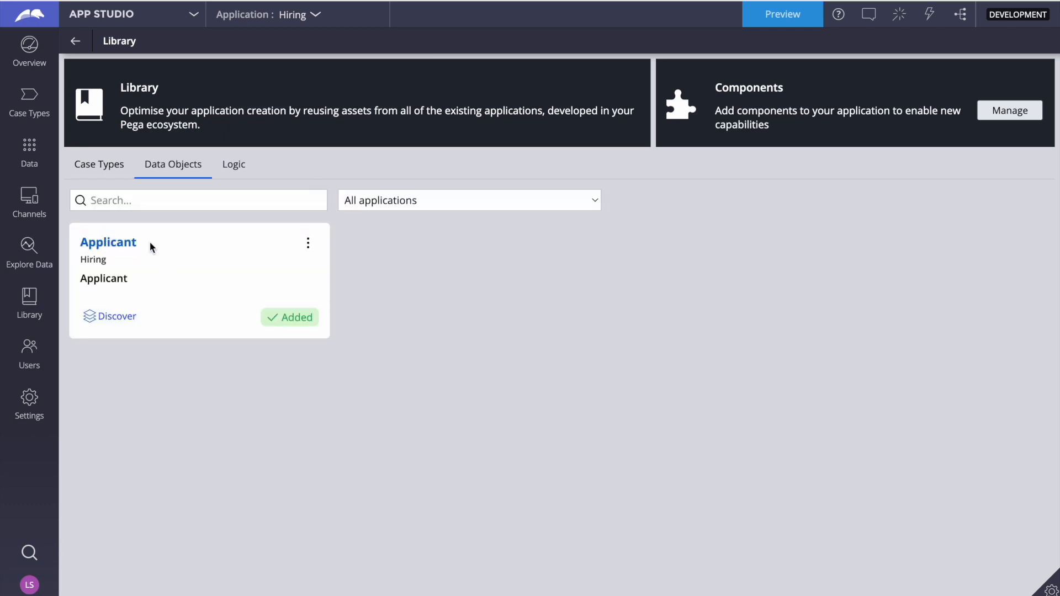
pyautogui.click(308, 244)
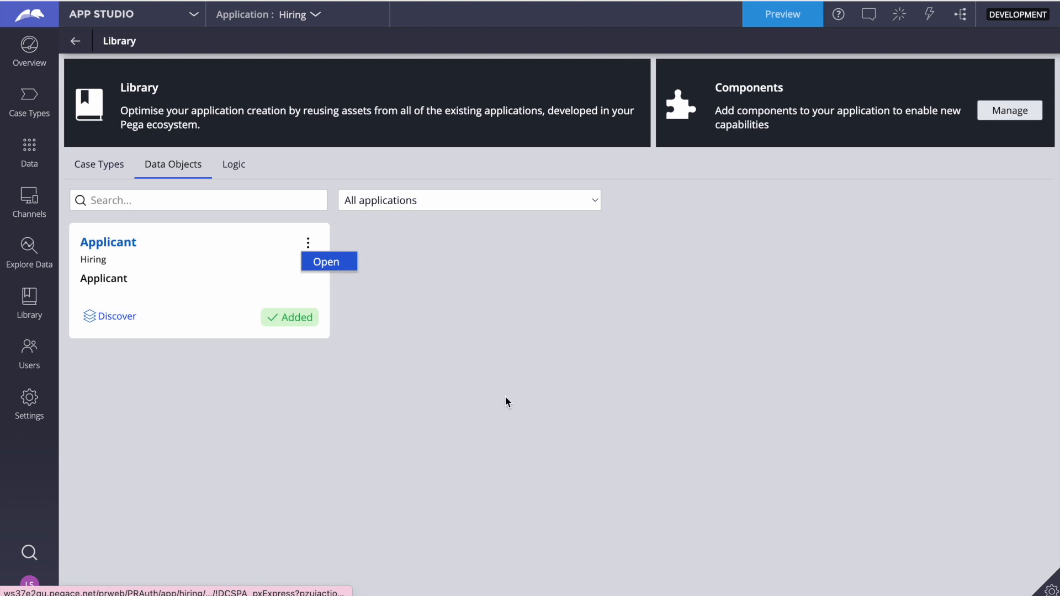
# Examine the Library's logic rules for the Hiring case layer, Implementation data class and Implementation integration class contexts
pyautogui.click(233, 164)
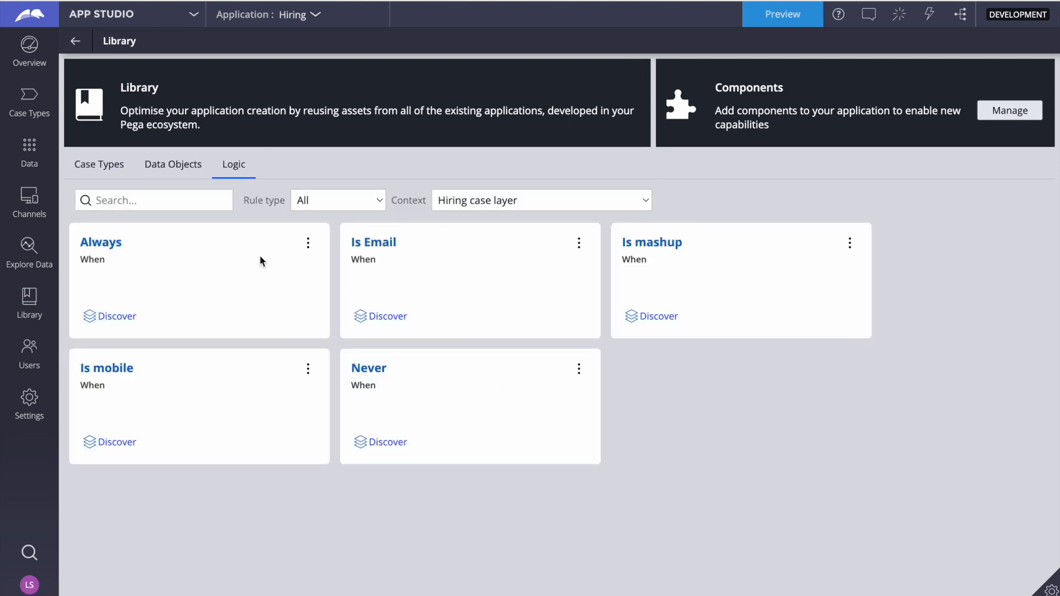
pyautogui.click(517, 205)
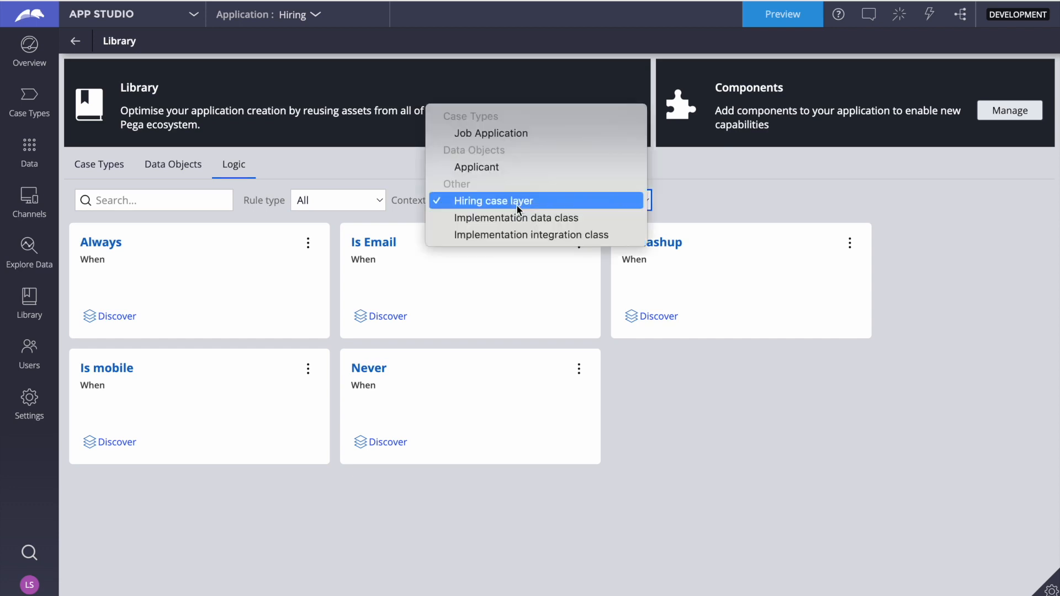
pyautogui.click(490, 218)
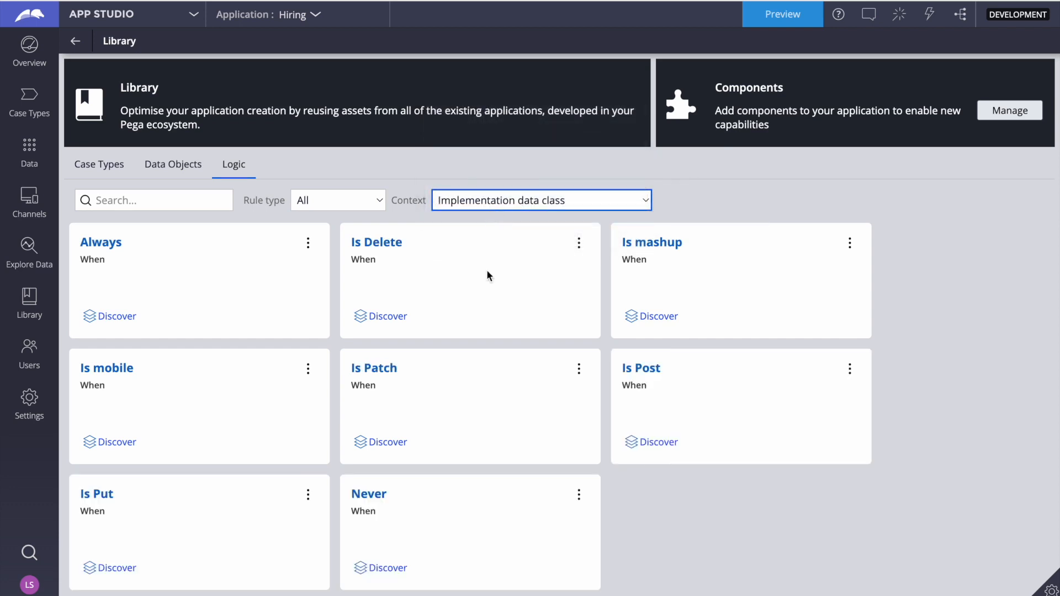
pyautogui.click(486, 202)
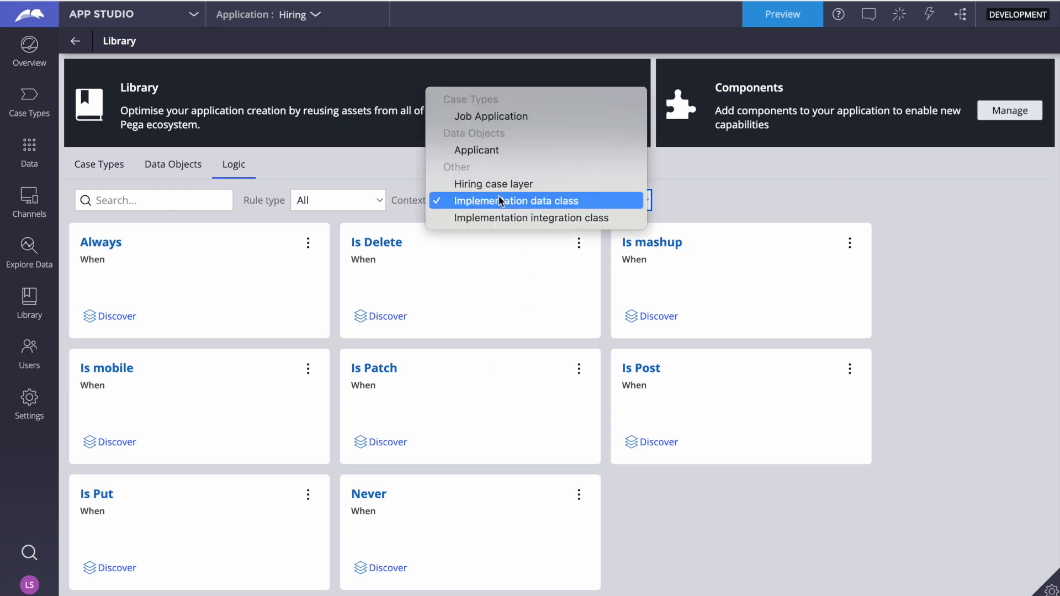
pyautogui.click(482, 220)
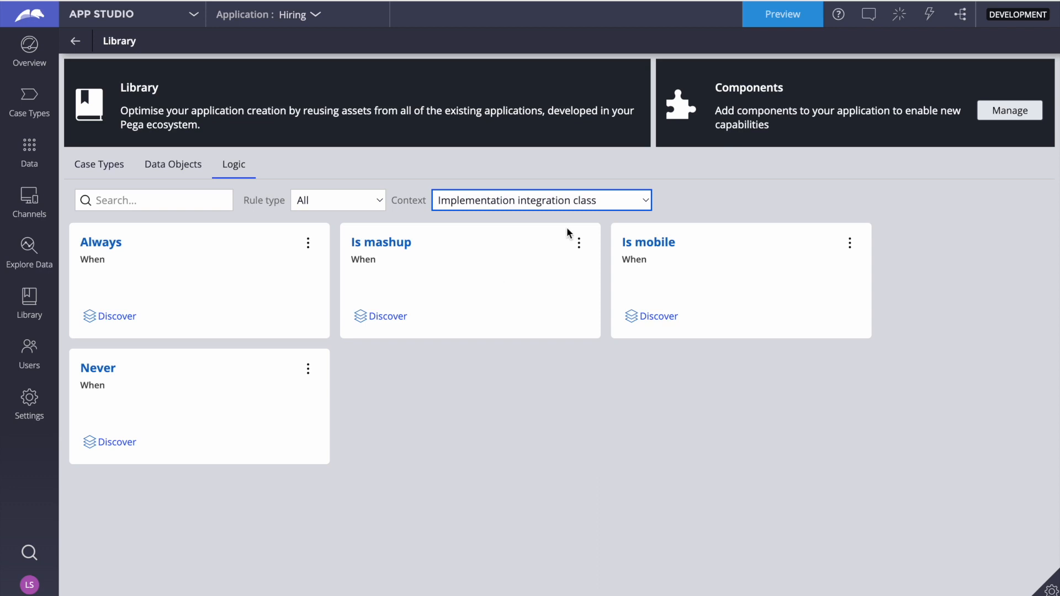
pyautogui.click(533, 202)
pyautogui.click(489, 167)
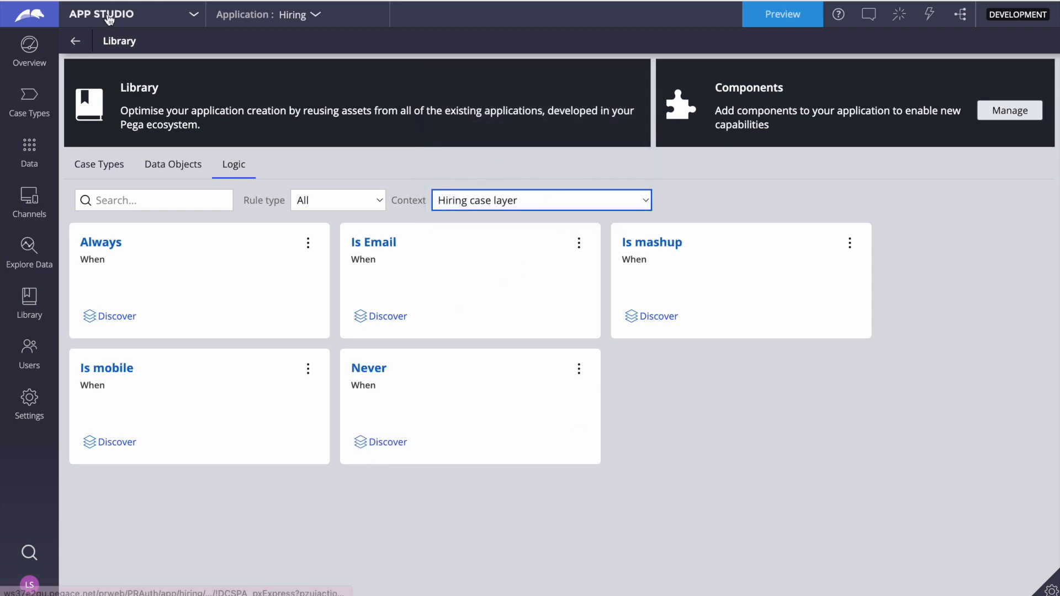
# Switch to Dev Studio and mark the When rules Test2 and Test1 as relevant records
pyautogui.click(75, 13)
pyautogui.click(94, 64)
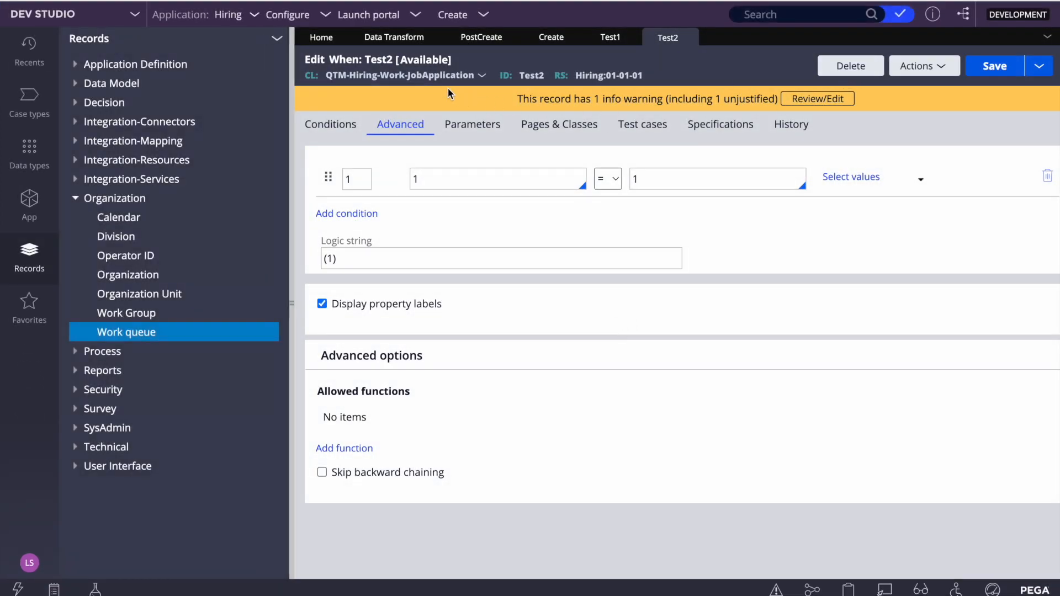
pyautogui.click(937, 66)
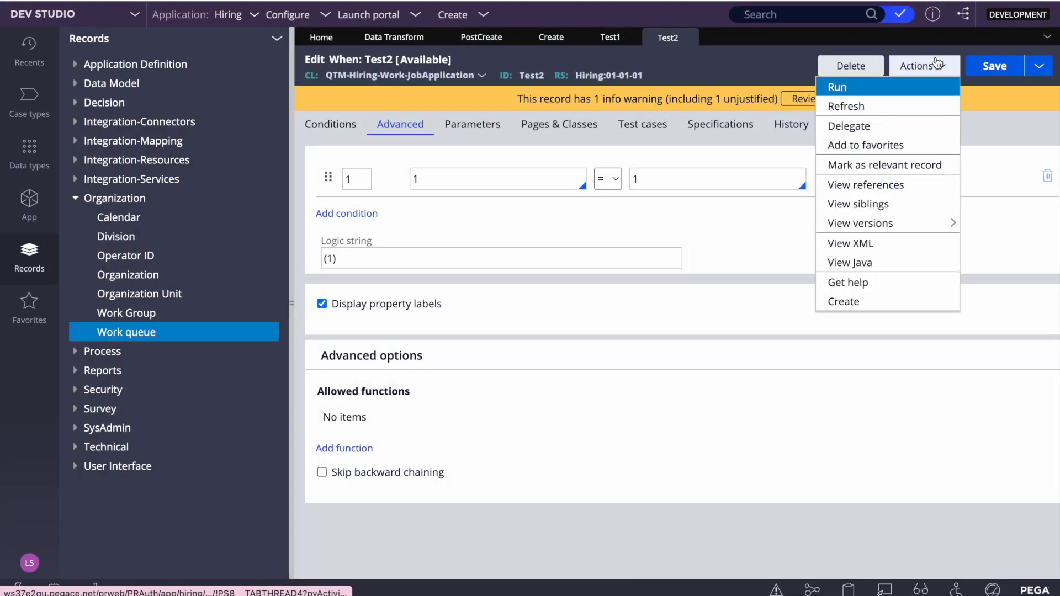
pyautogui.click(855, 169)
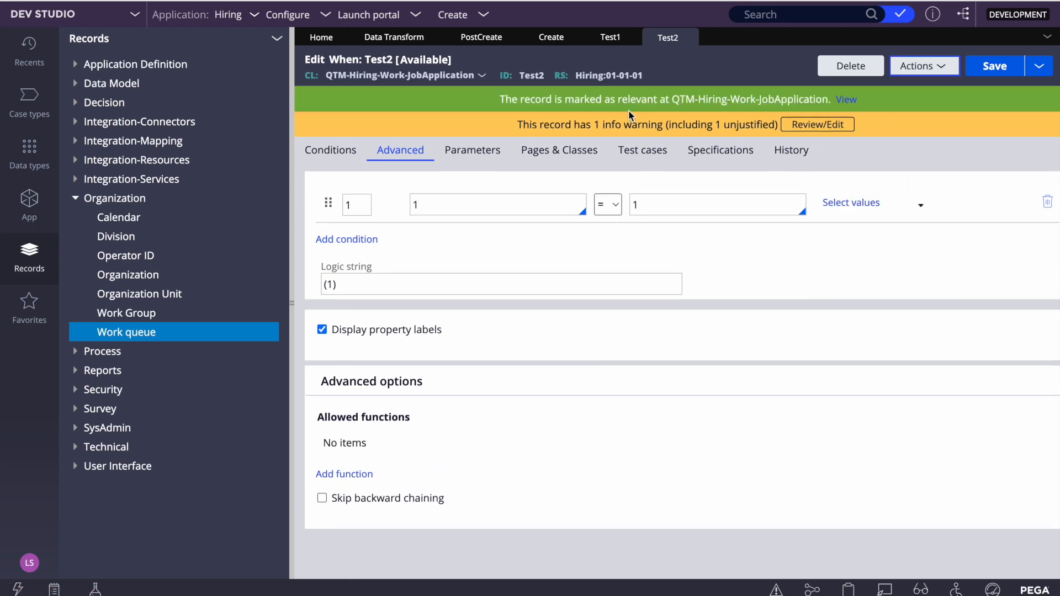
pyautogui.click(613, 38)
pyautogui.click(924, 66)
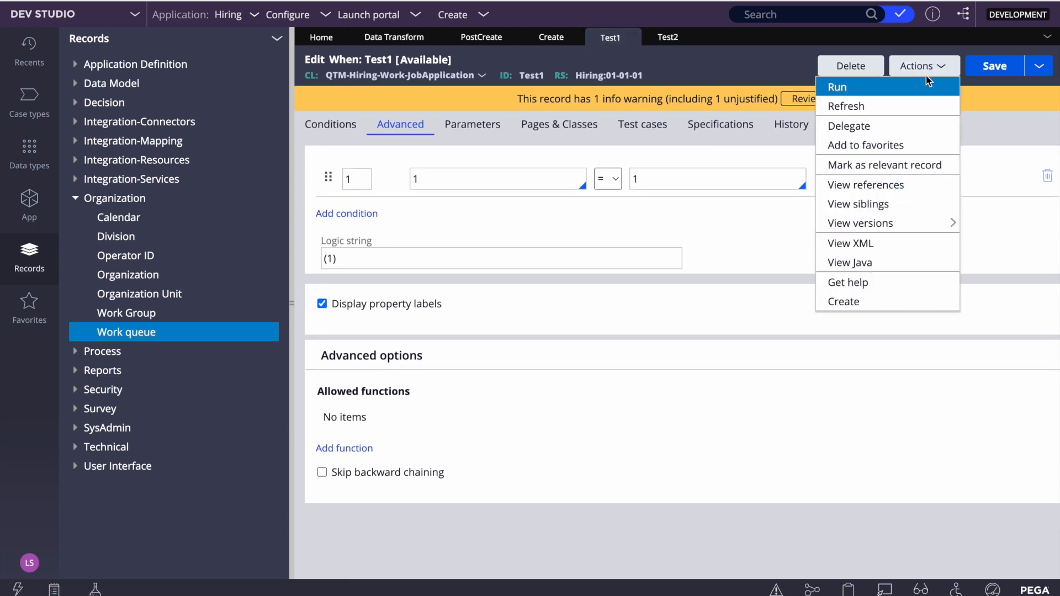
pyautogui.click(859, 174)
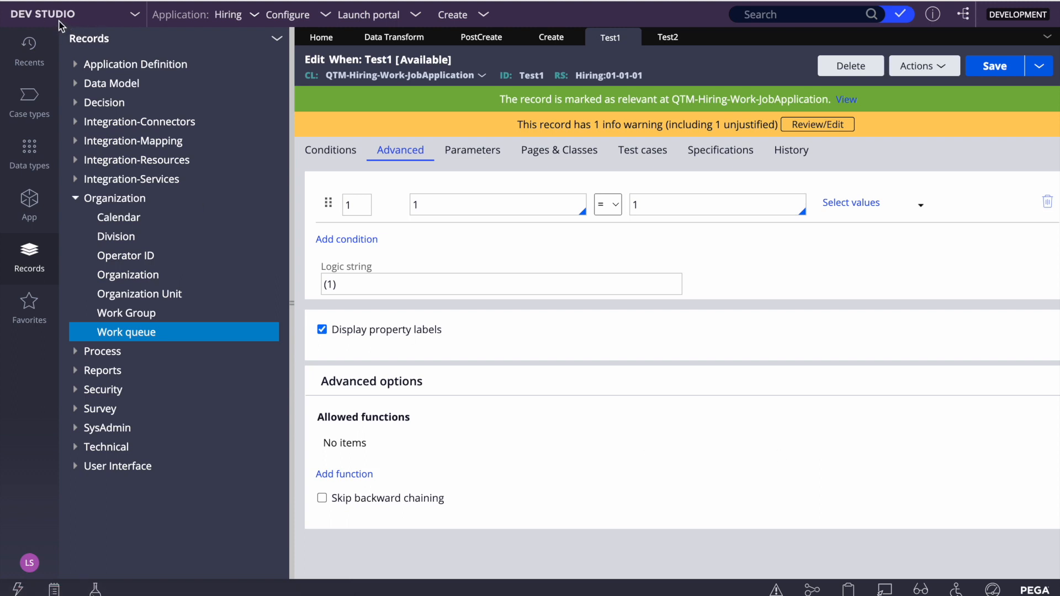
# Switch to App Studio, reload it and reopen the logic rules in the Library
pyautogui.click(37, 15)
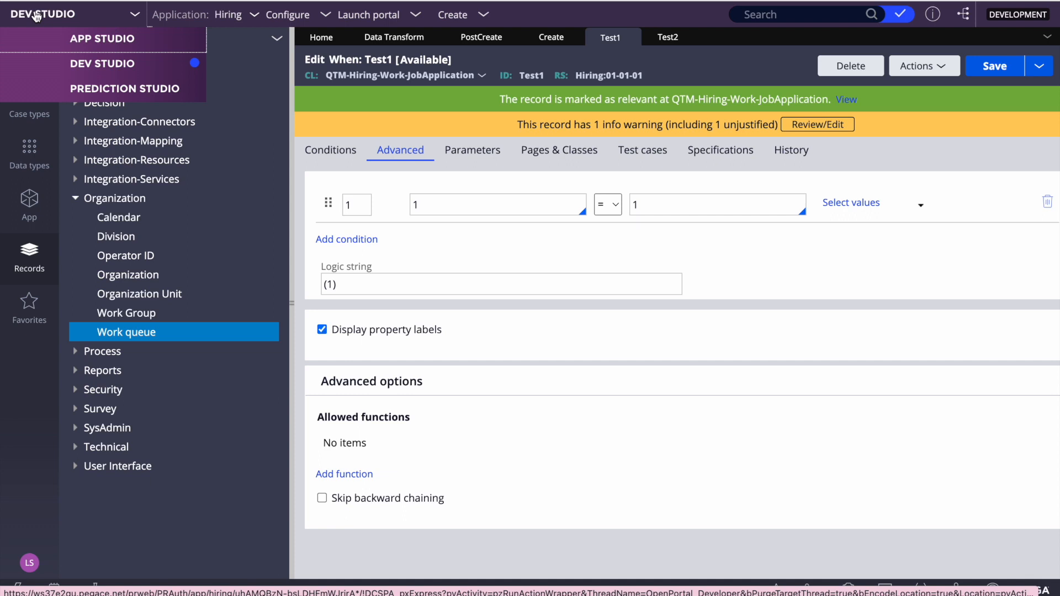
pyautogui.click(108, 38)
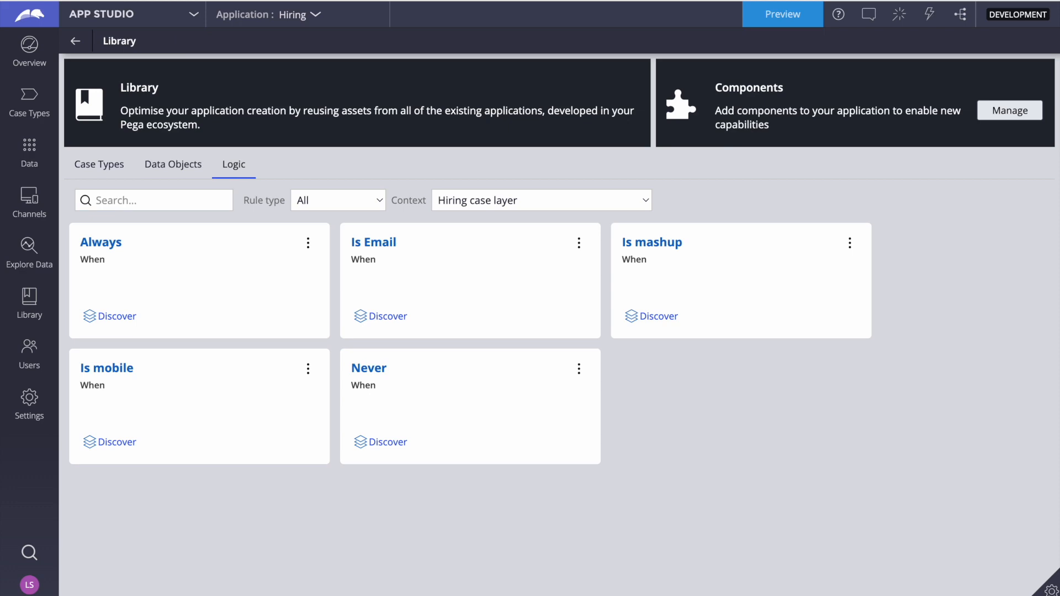
pyautogui.press('super+r')
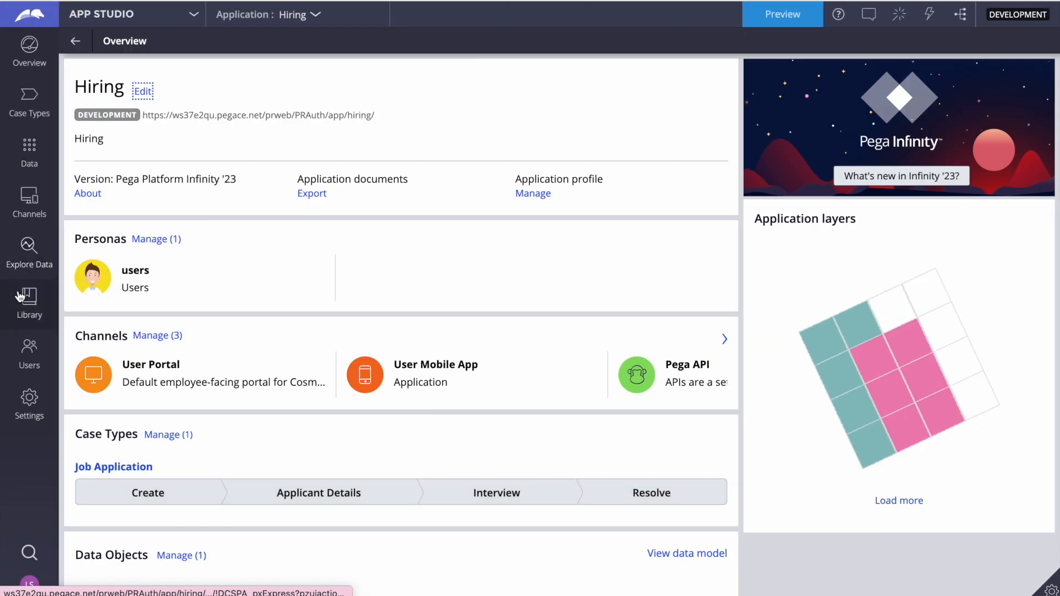
pyautogui.click(30, 301)
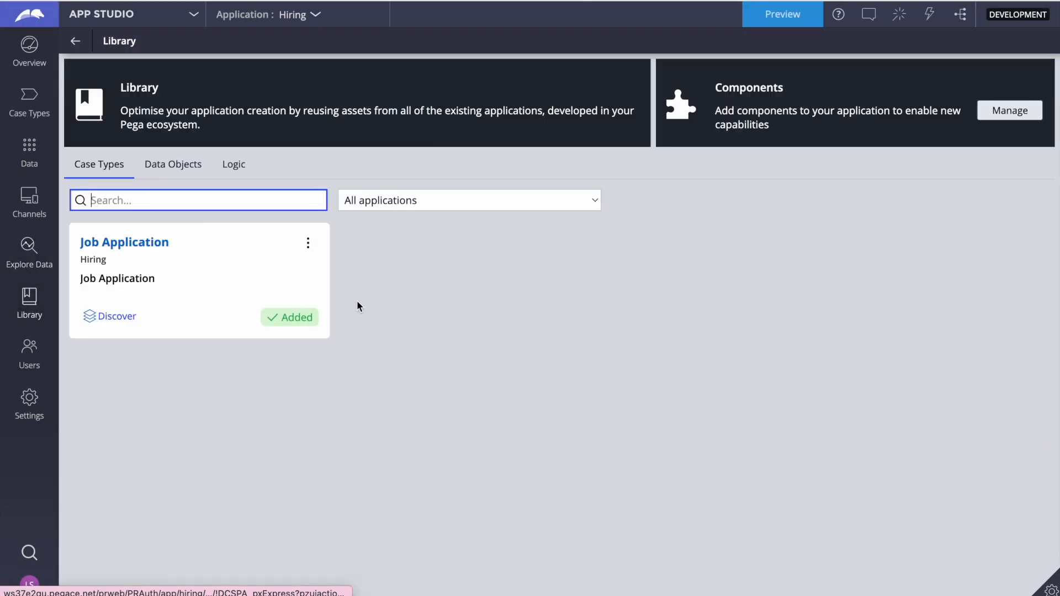
pyautogui.click(220, 165)
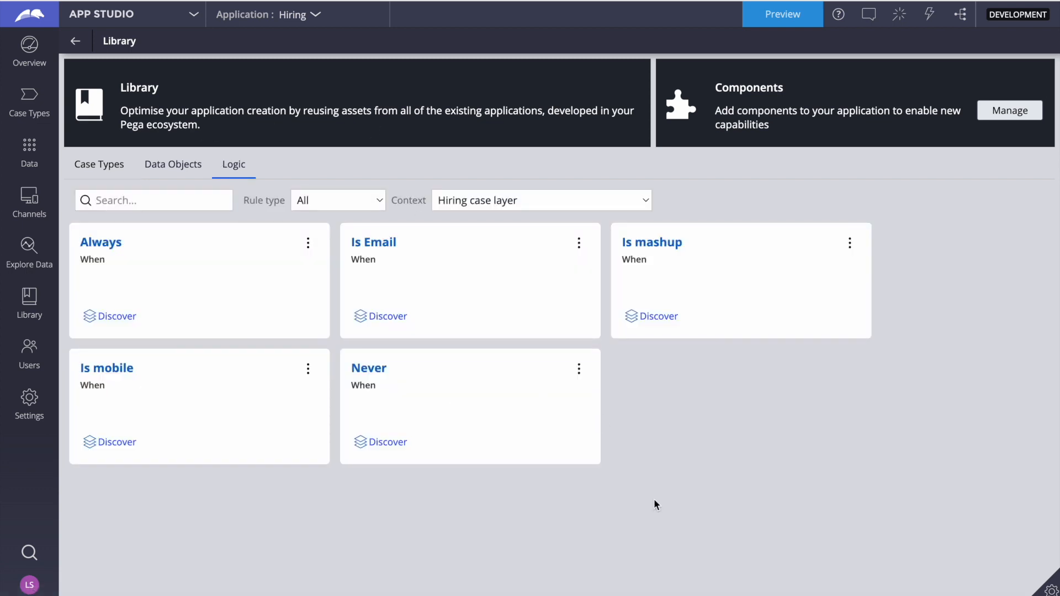
# Check the listed logic rules again under the Implementation data class and Implementation integration class contexts
pyautogui.click(489, 204)
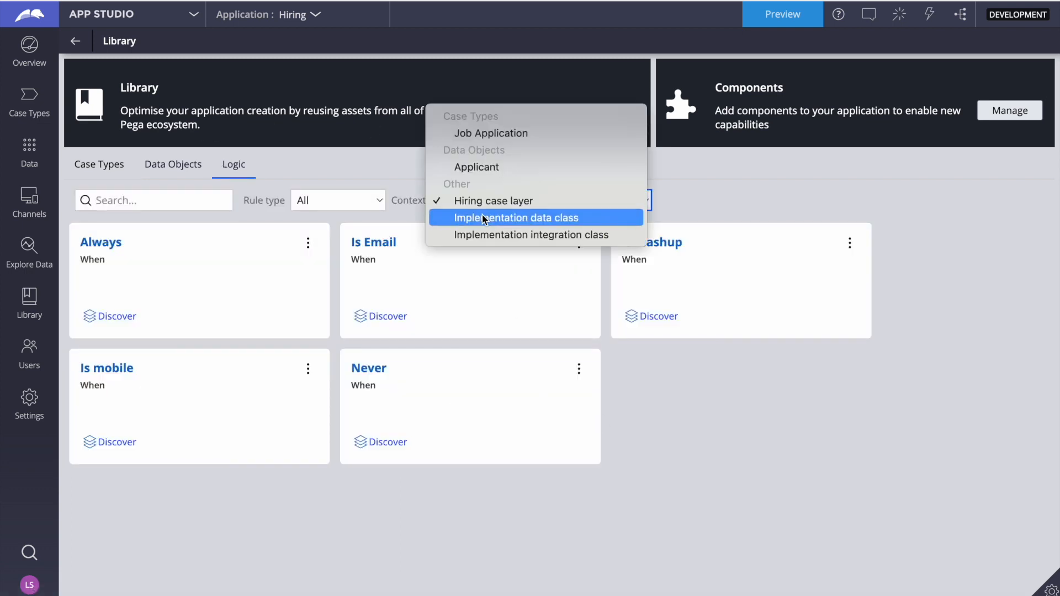
pyautogui.click(482, 215)
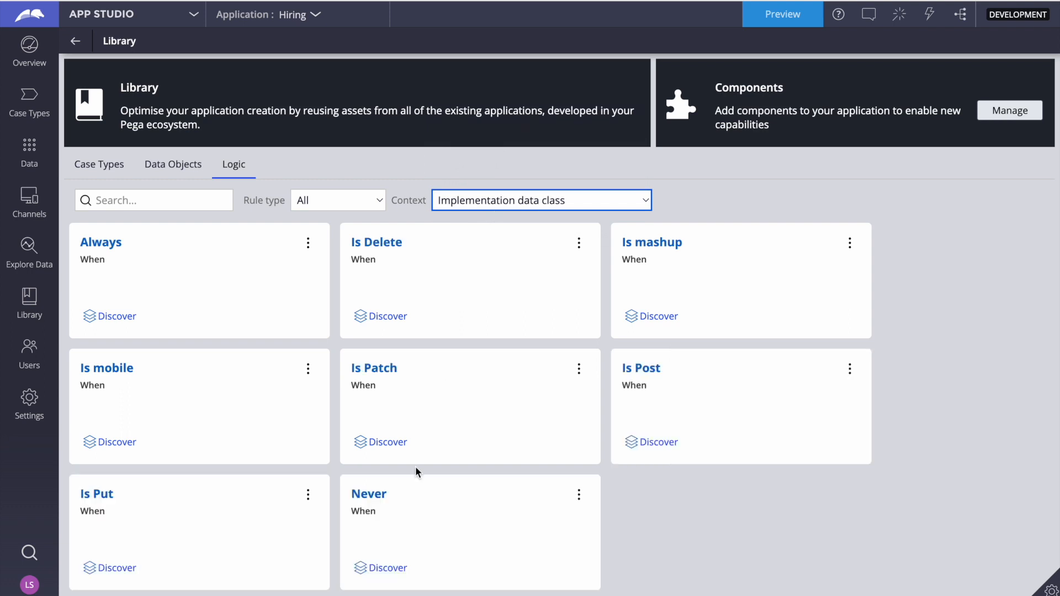
pyautogui.click(562, 202)
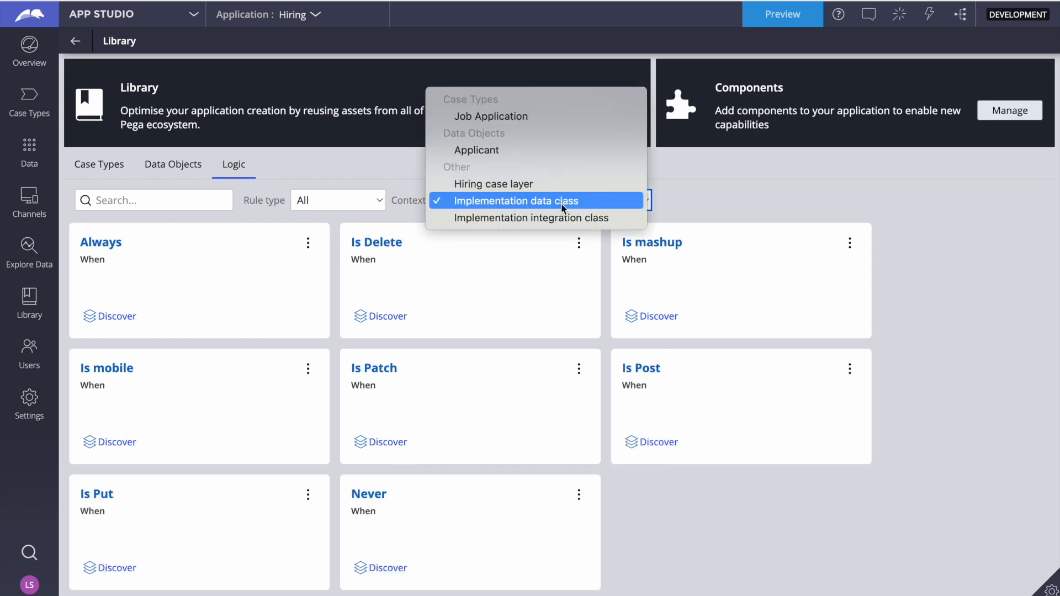
pyautogui.click(503, 217)
pyautogui.click(497, 200)
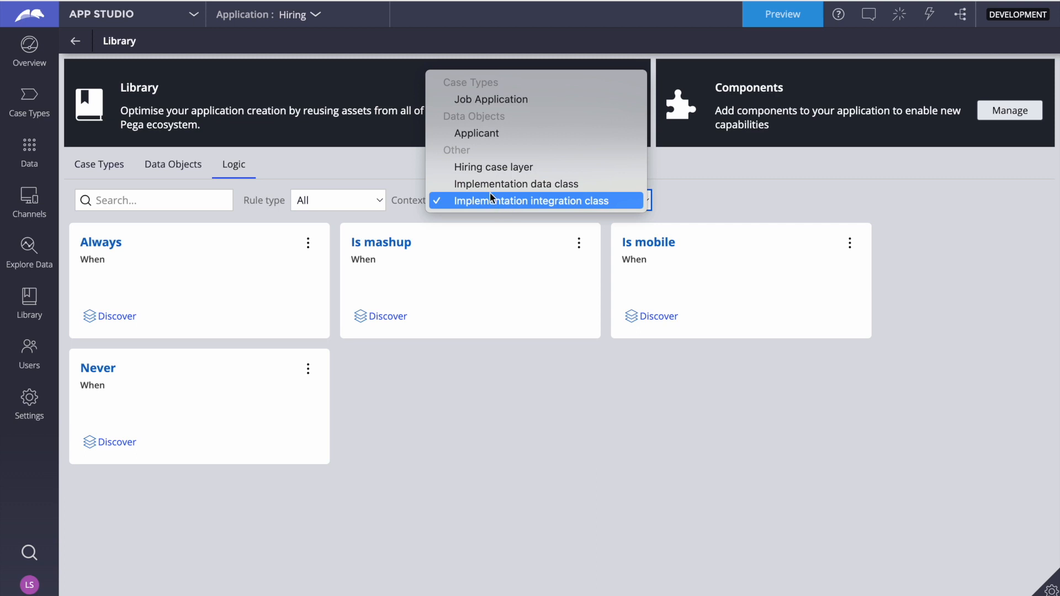
pyautogui.click(485, 184)
# Review the Library's data objects, case types and logic, and view the components available to the application
pyautogui.click(175, 165)
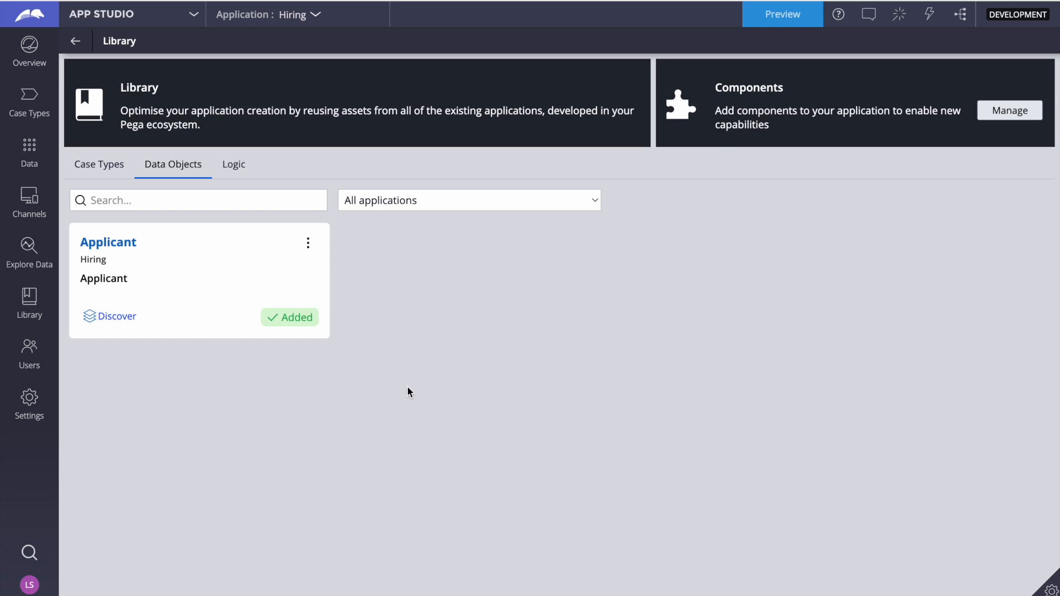
pyautogui.click(98, 165)
pyautogui.click(190, 171)
pyautogui.click(234, 169)
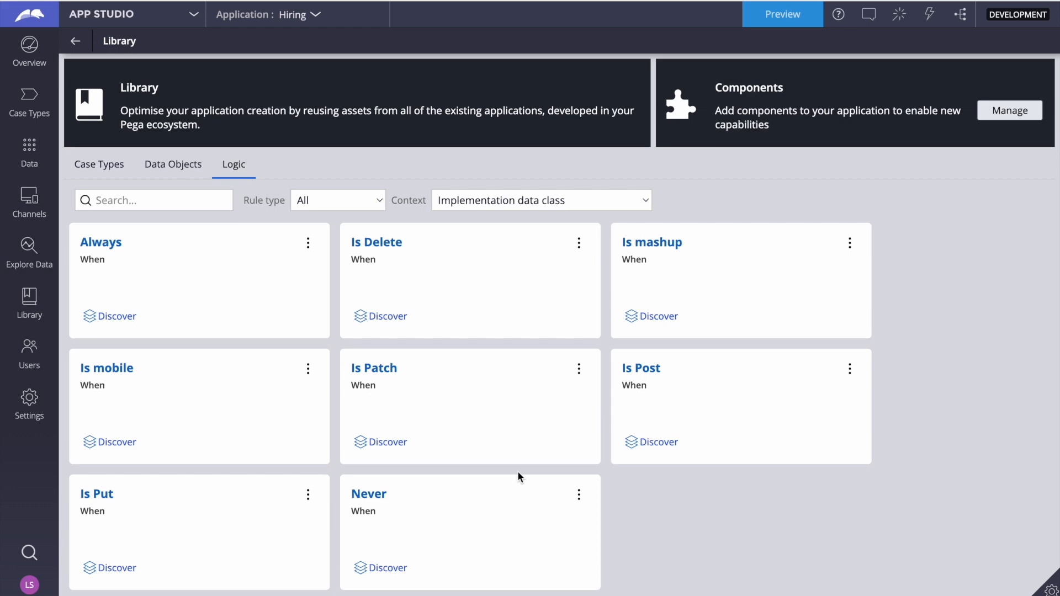
pyautogui.click(1010, 111)
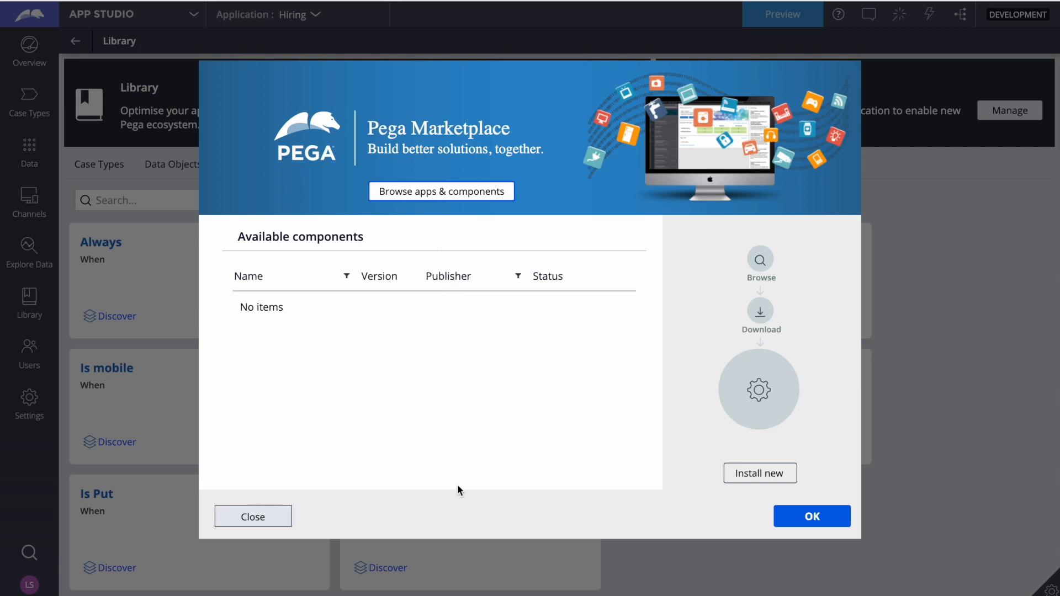
pyautogui.click(809, 519)
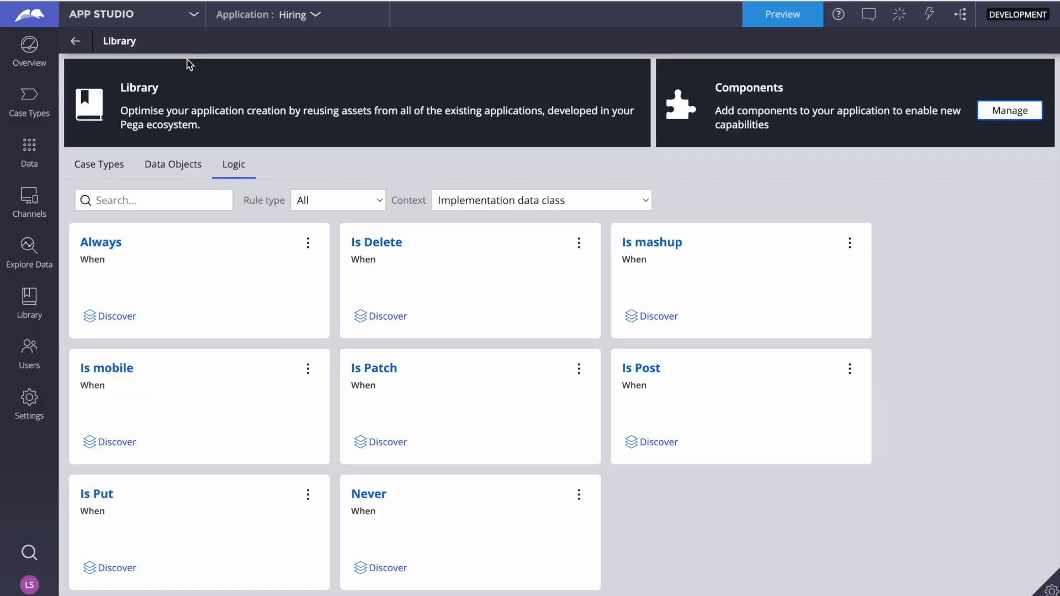
# Open the Hiring application definition in Dev Studio, add a blank enabled-component row and view the available components
pyautogui.click(113, 12)
pyautogui.click(108, 69)
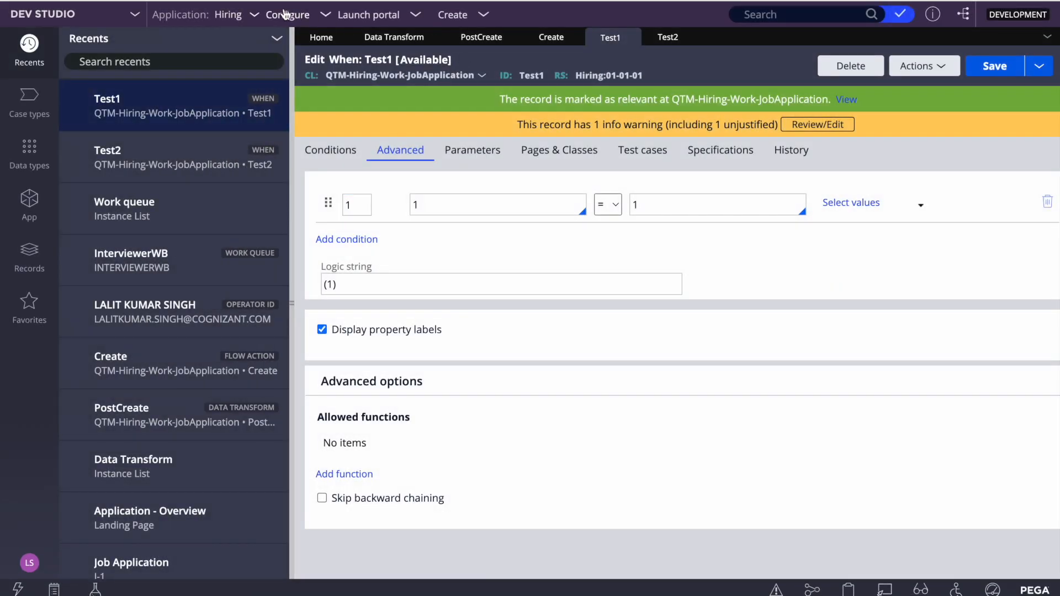
pyautogui.click(288, 14)
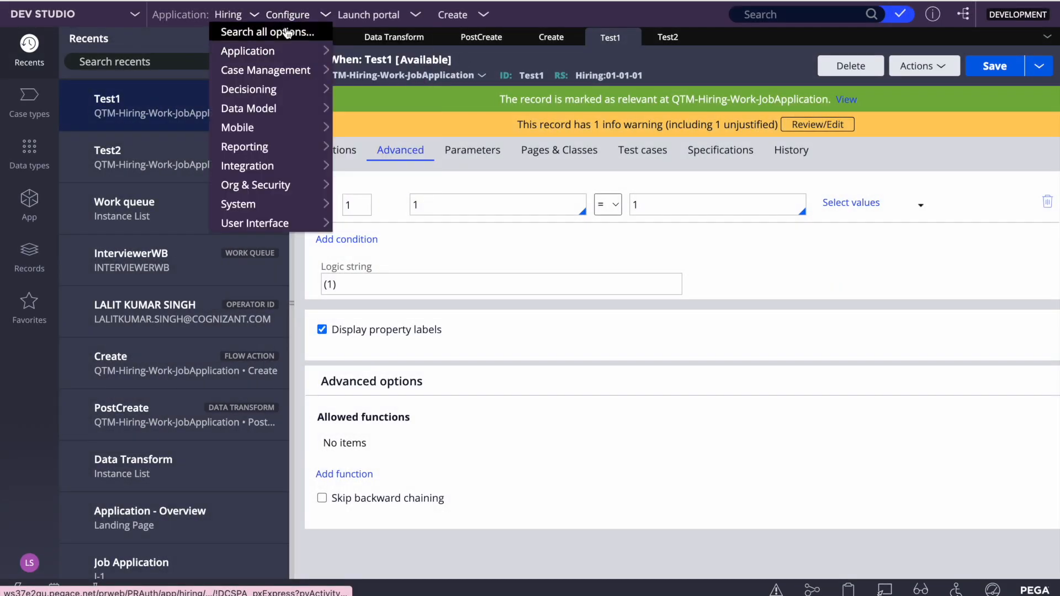
pyautogui.click(229, 15)
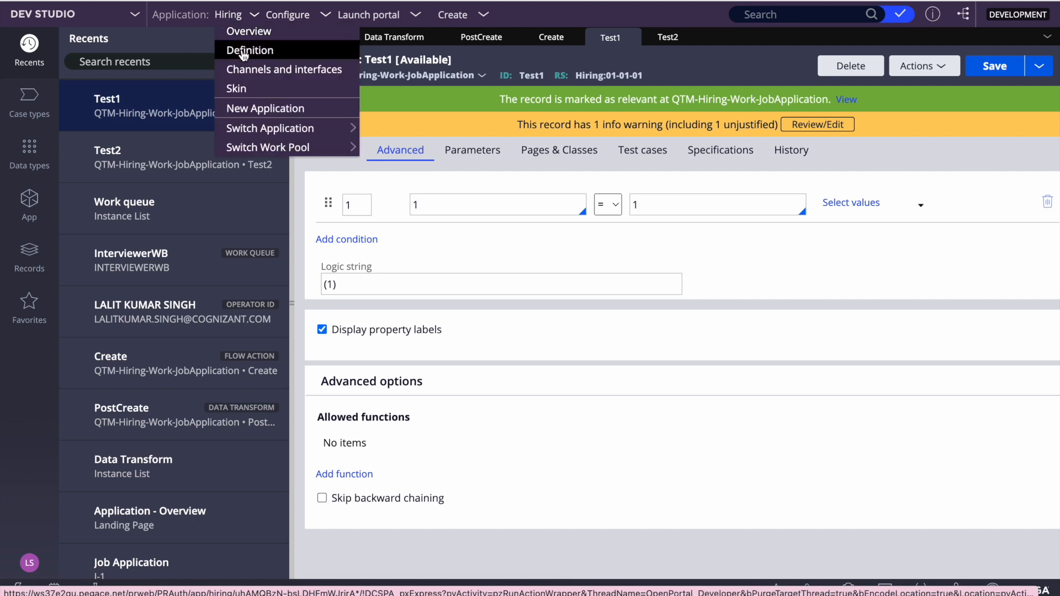
pyautogui.click(244, 52)
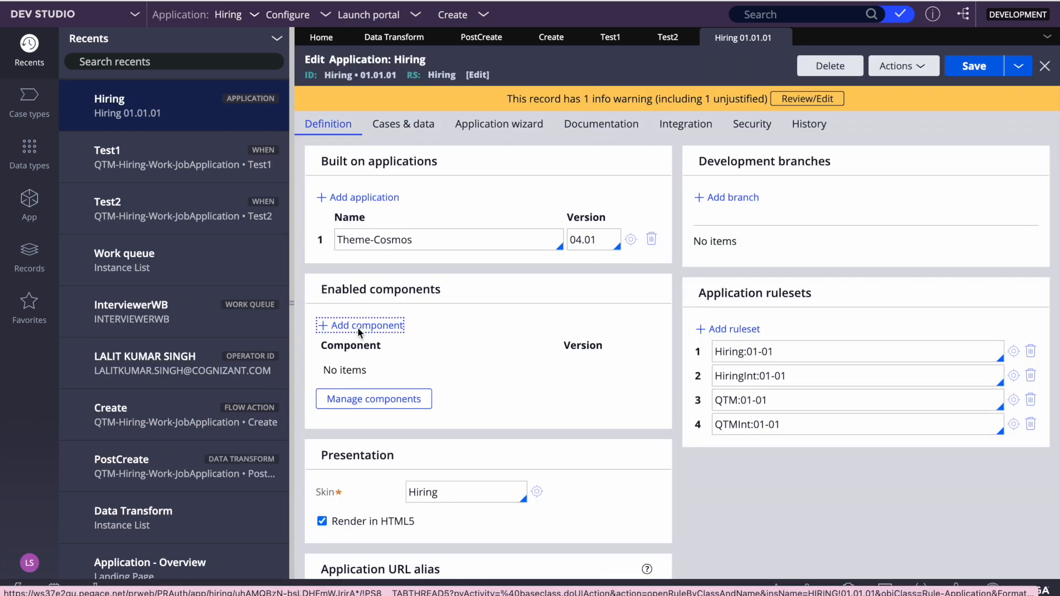
pyautogui.click(356, 326)
pyautogui.click(361, 398)
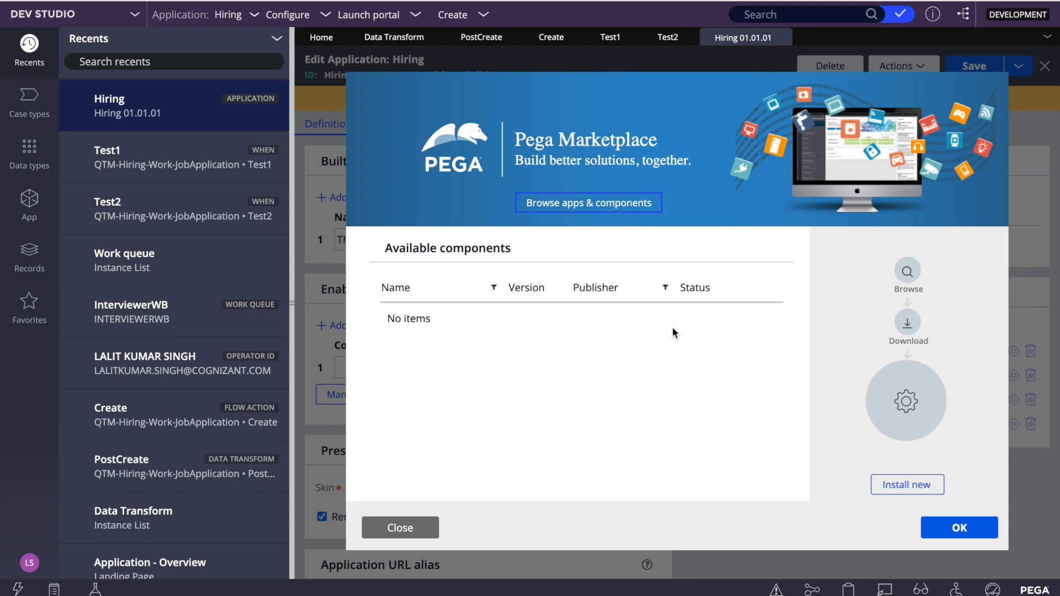
pyautogui.click(387, 526)
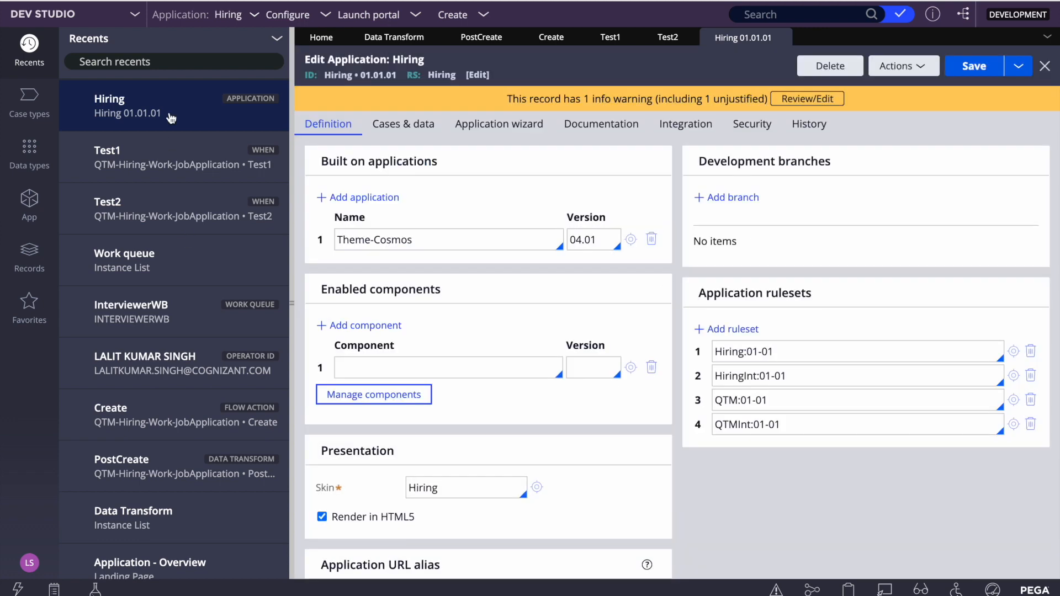
# Switch to App Studio and examine the Library's logic rules for the Job Application context
pyautogui.click(72, 14)
pyautogui.click(105, 47)
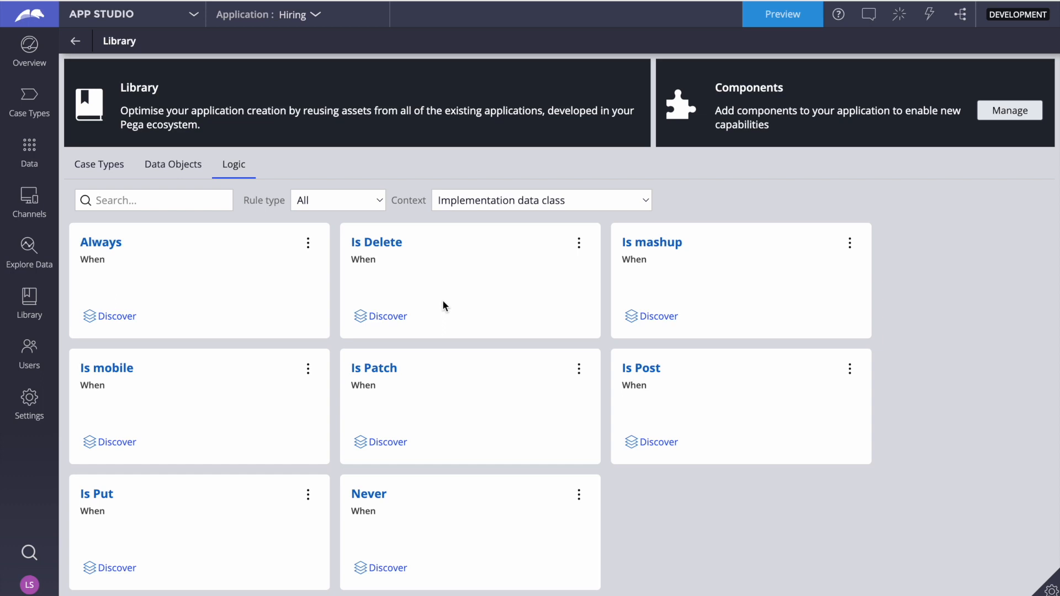
pyautogui.click(493, 205)
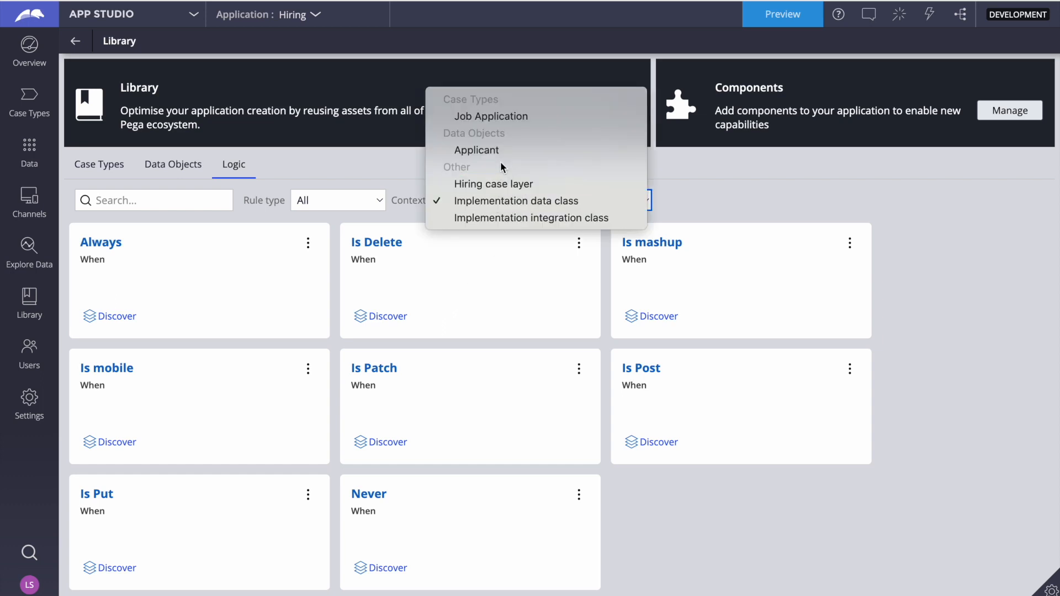
pyautogui.click(489, 114)
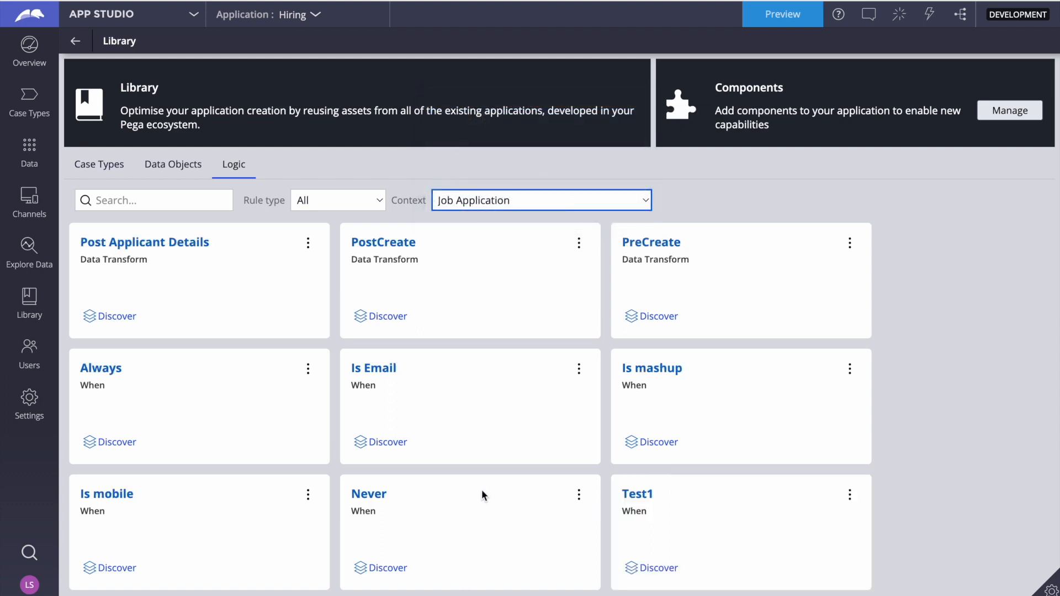
pyautogui.scroll(-2, 489, 491)
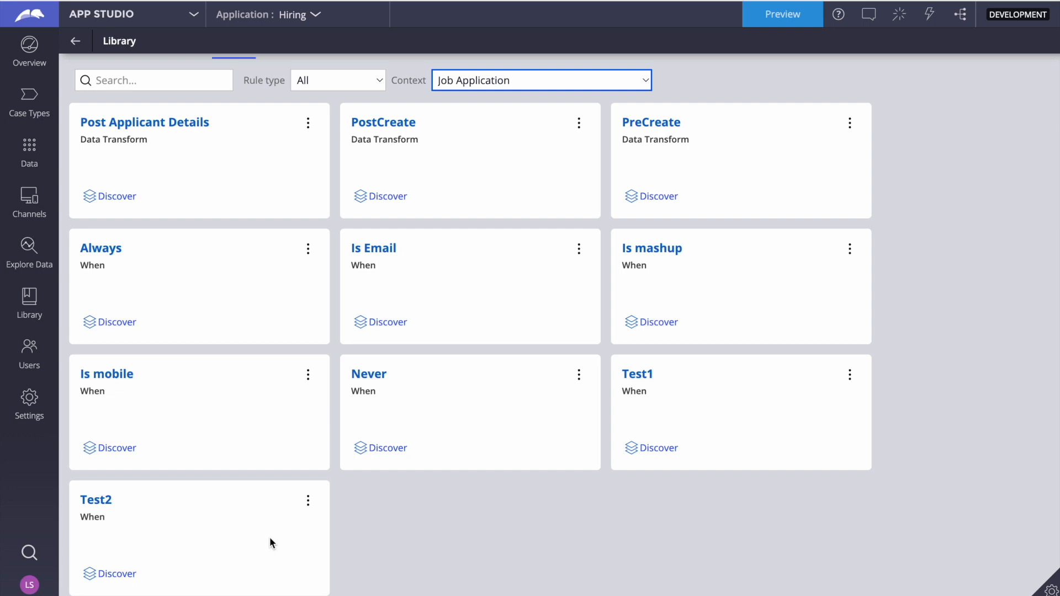
# Try to open the Test1 condition from the Library and dismiss the advanced configuration notice
pyautogui.click(848, 379)
pyautogui.click(870, 392)
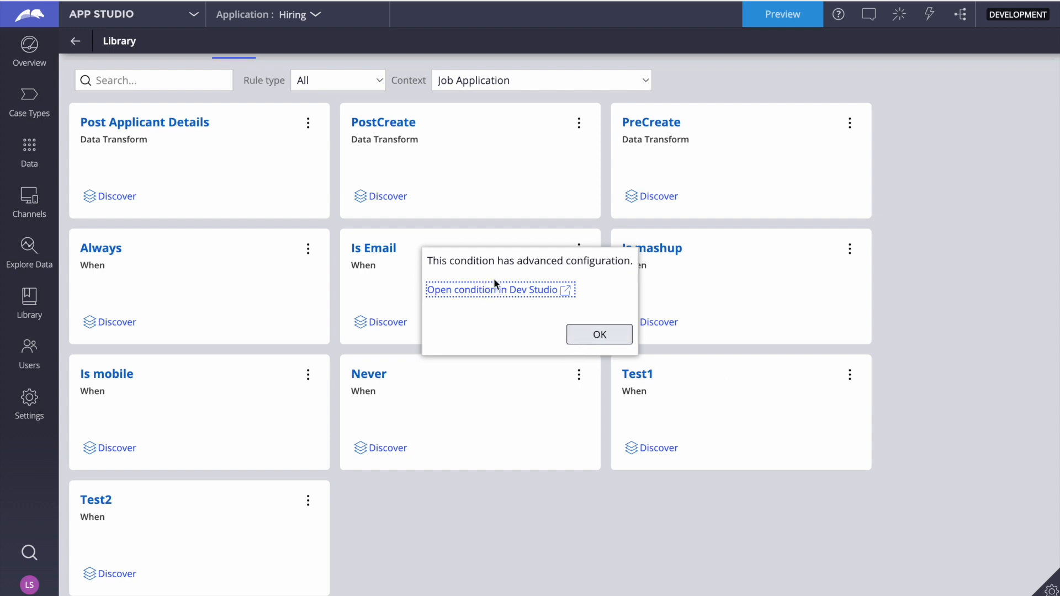
pyautogui.click(591, 338)
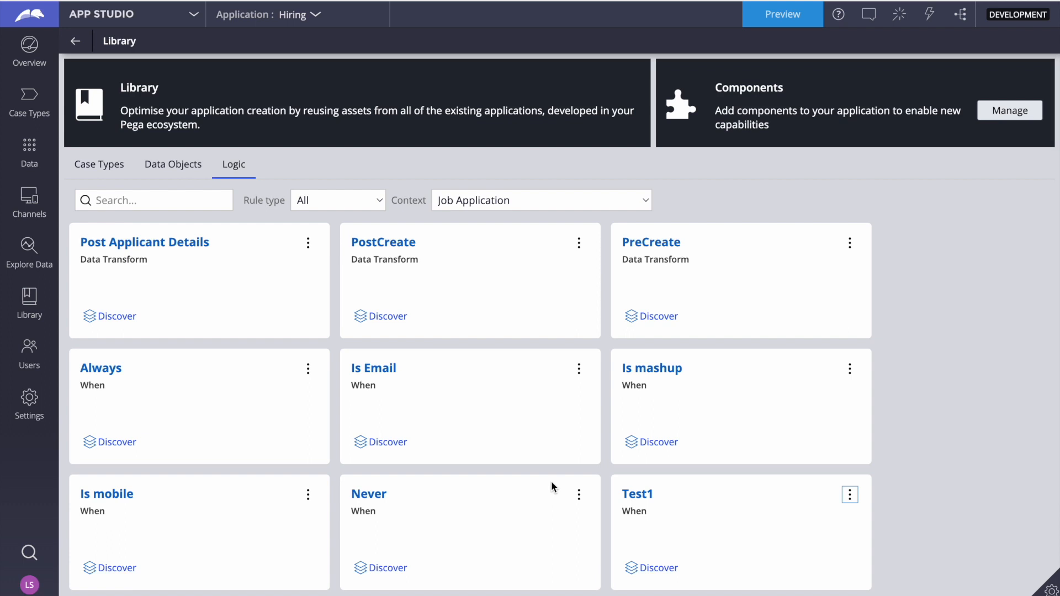